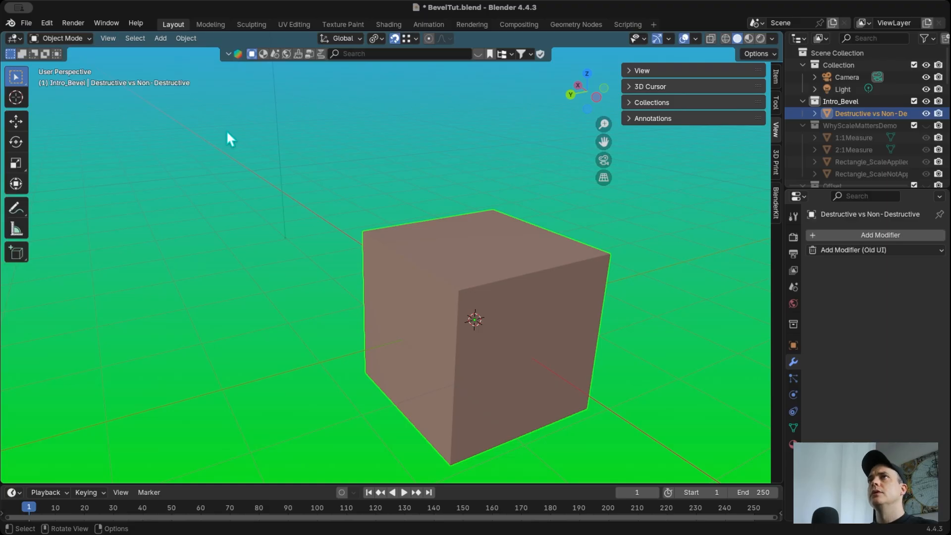
Bevel all edges of the cube's mesh in Edit Mode with one segment, then inspect the shape in Object Mode
scroll(420, 282, "down", 3)
scroll(420, 283, "right", 2)
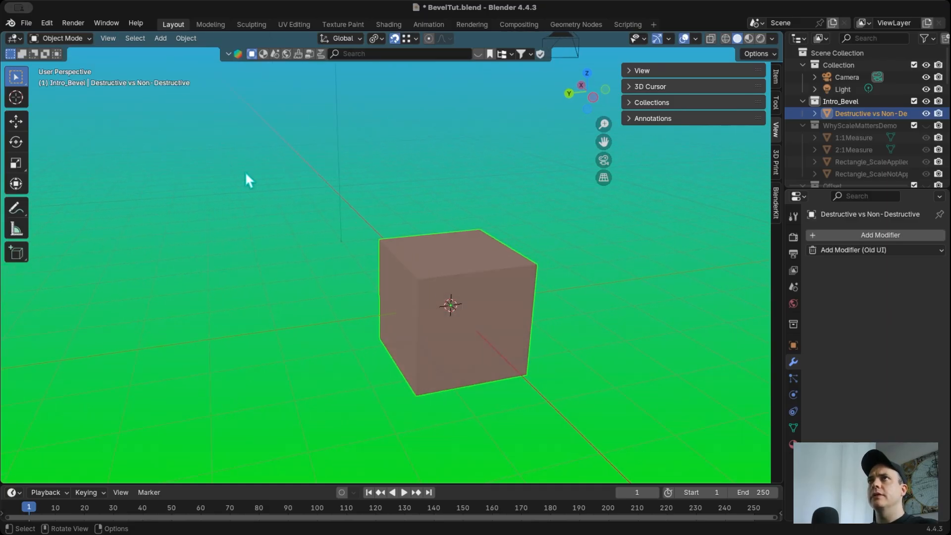
key("Tab")
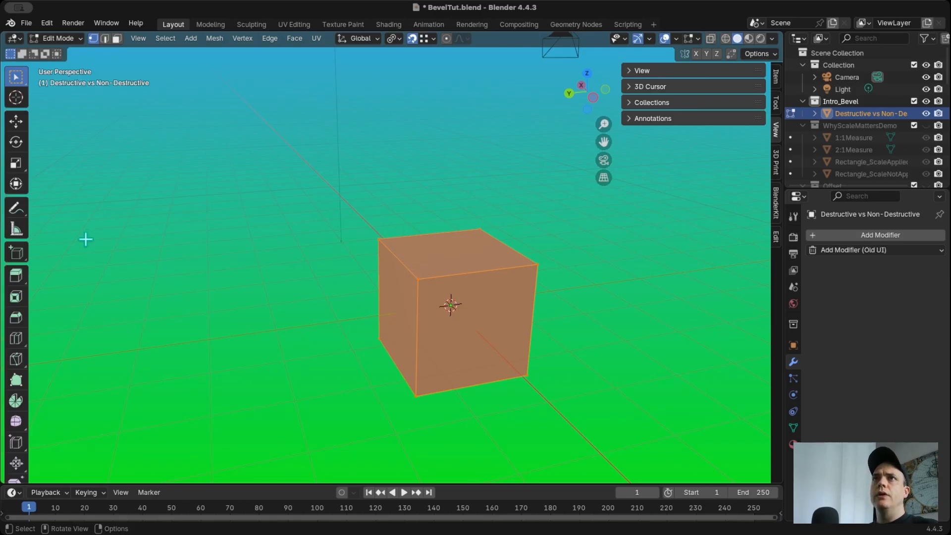
left_click(15, 323)
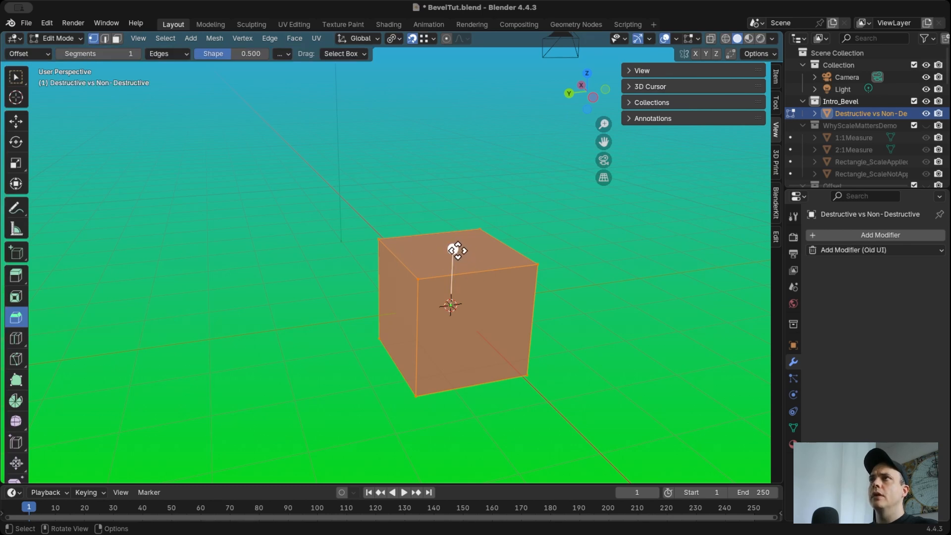
left_click_drag(456, 252, 450, 219)
scroll(525, 355, "right", 10)
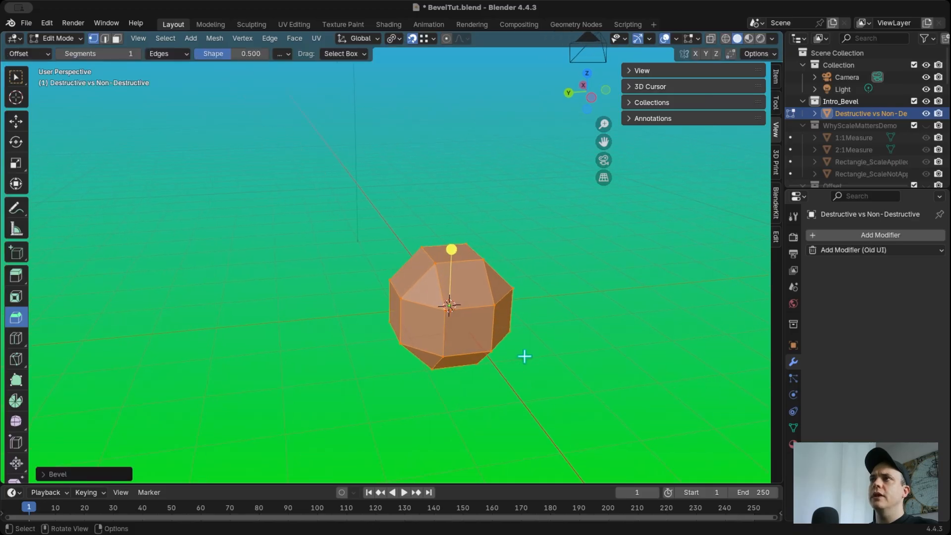
key("Tab")
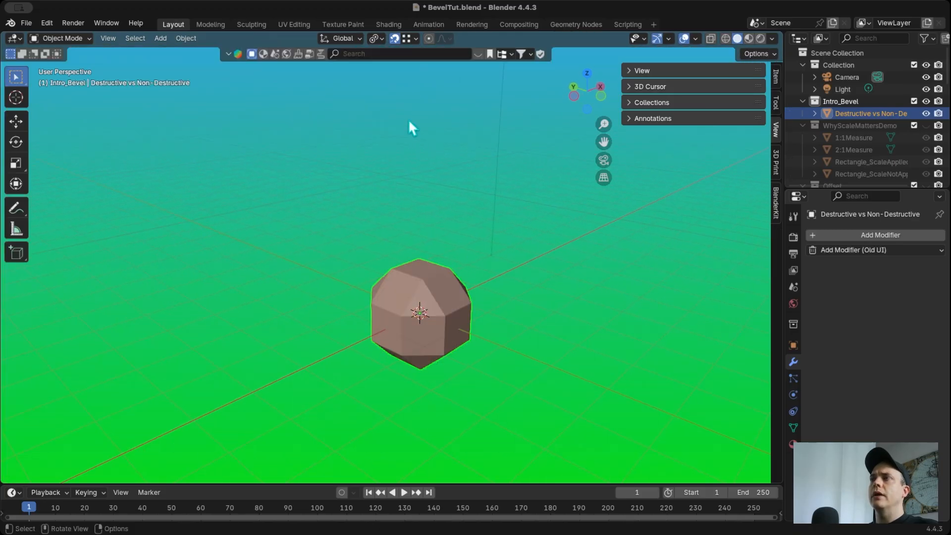
scroll(474, 368, "right", 5)
scroll(381, 316, "left", 5)
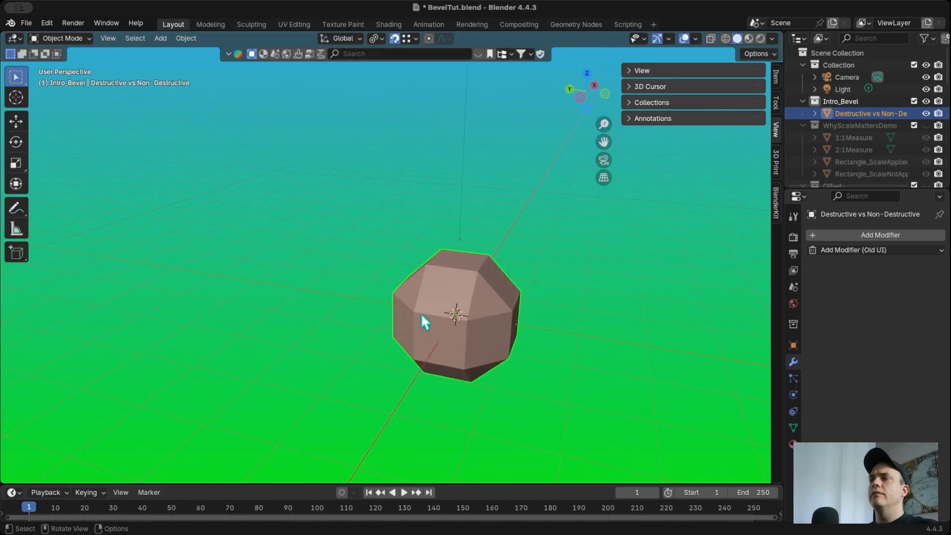
scroll(430, 315, "right", 10)
scroll(408, 321, "down", 3)
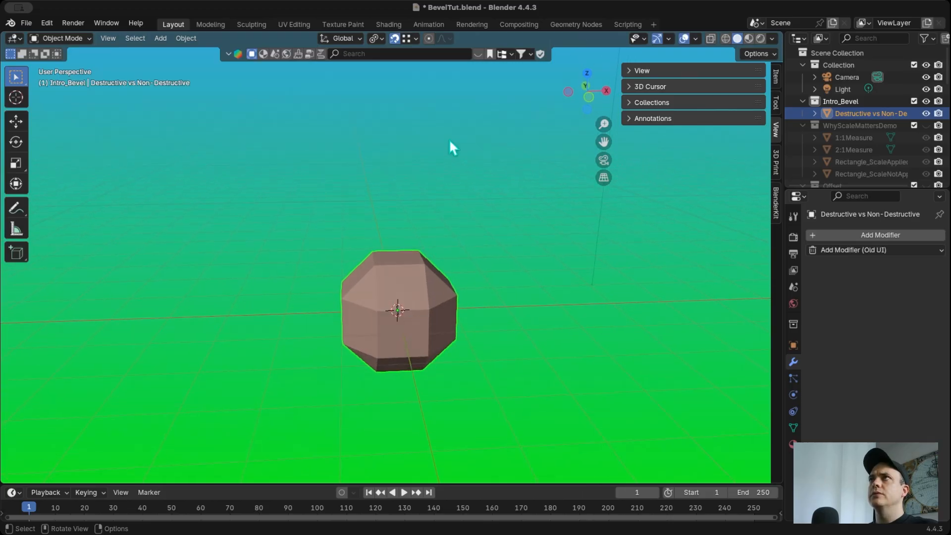
Bevel the already bevelled mesh again in Edit Mode, rounding all of its edges with several segments
key("Tab")
scroll(430, 244, "up", 5)
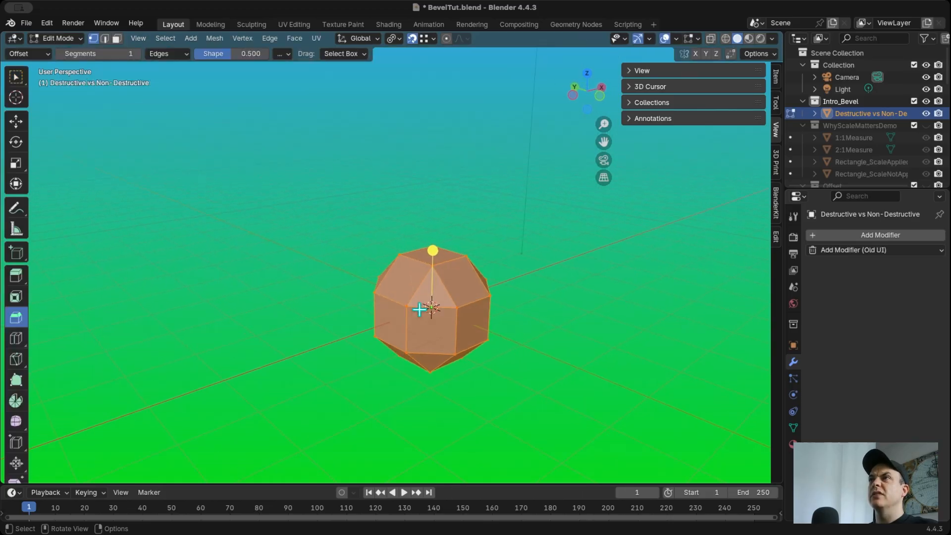
left_click_drag(433, 248, 437, 228)
mouse_move(371, 305)
left_mouse_down()
mouse_move(382, 302)
mouse_move(353, 301)
mouse_move(370, 301)
left_mouse_up()
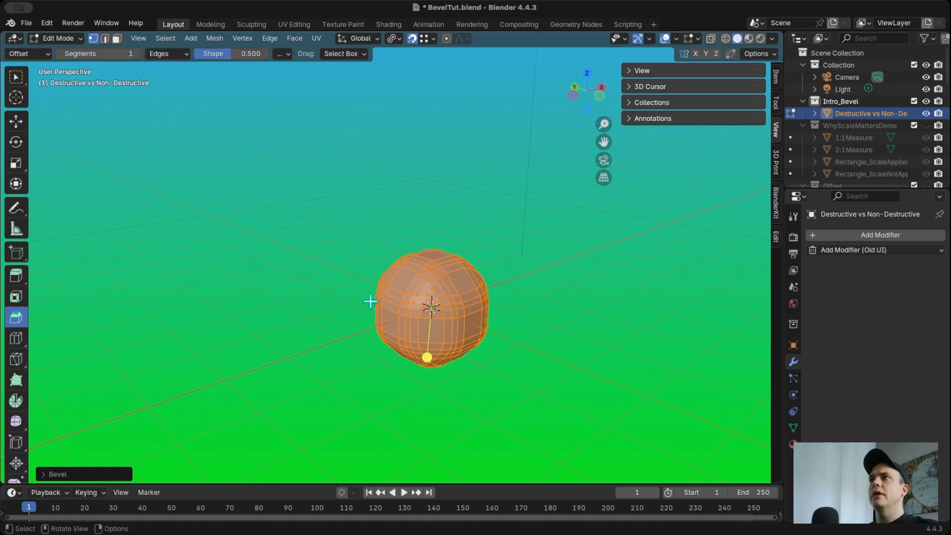
scroll(402, 281, "down", 3)
scroll(402, 280, "right", 5)
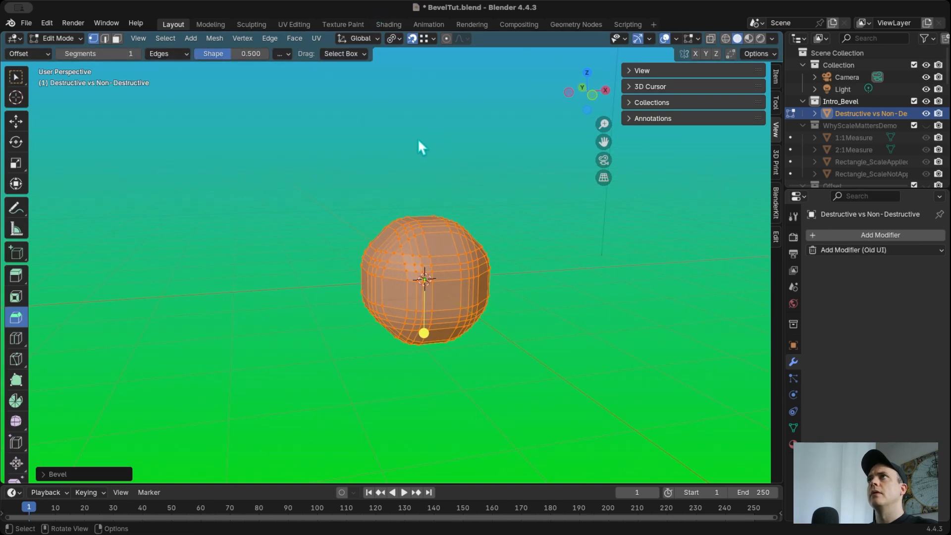
Undo both mesh bevels back to the plain cube and return to the Select Box tool
key("ctrl+z")
key("ctrl+z")
key("ctrl+z")
key("ctrl+shift+z")
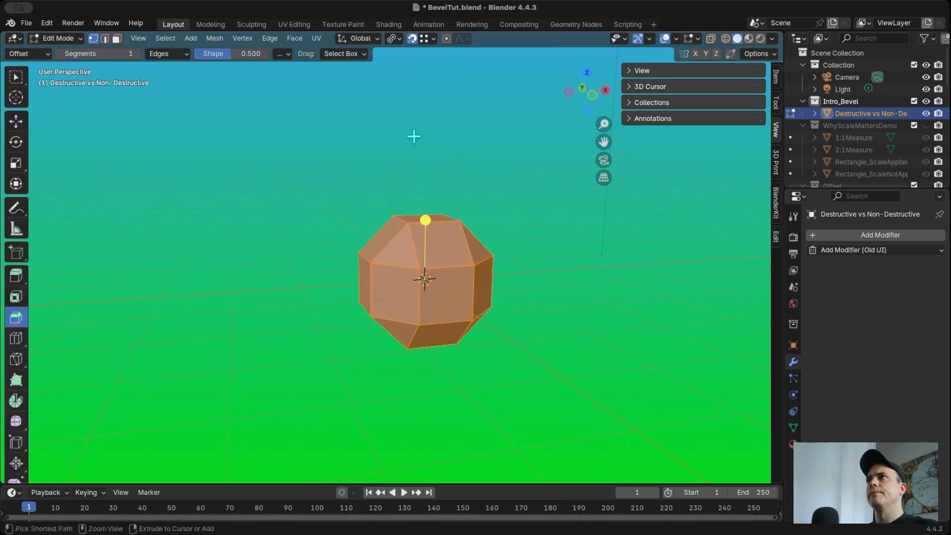
key("ctrl+z")
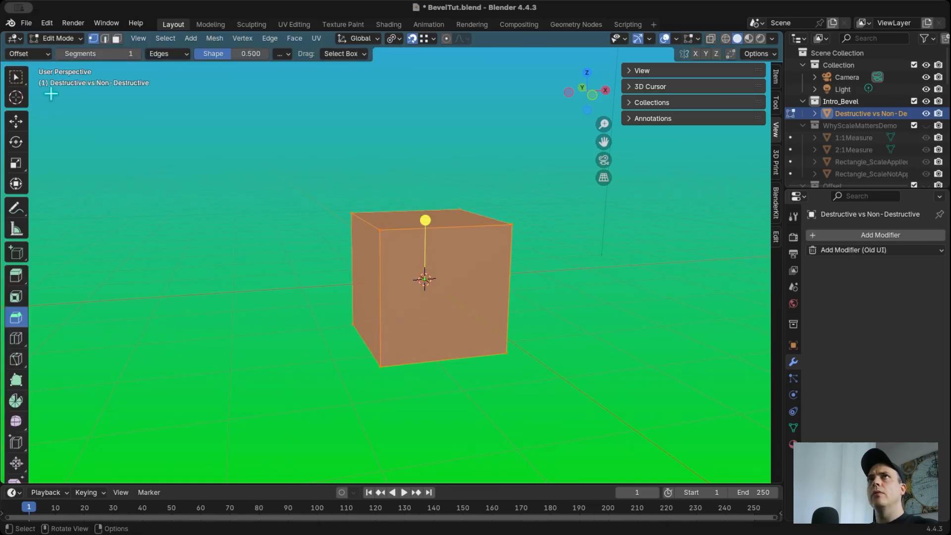
key("w")
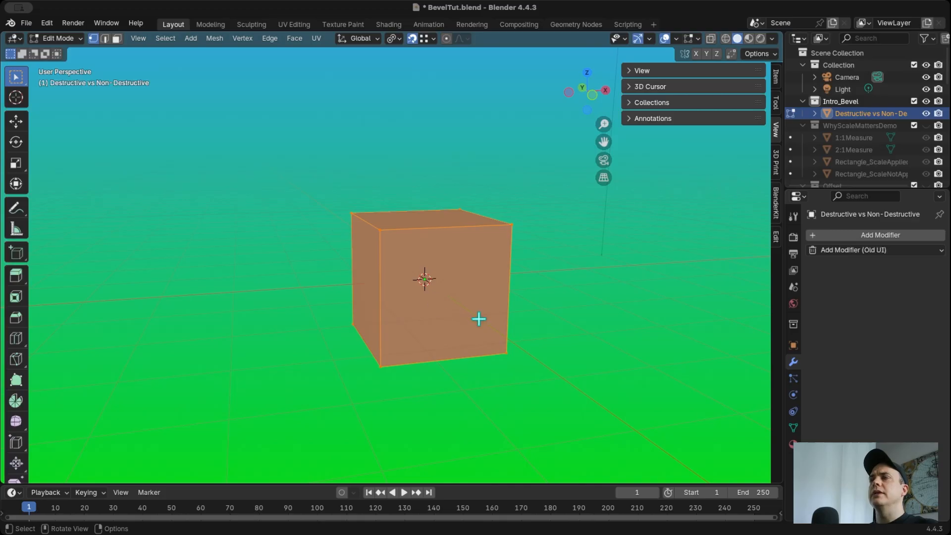
Add a Bevel modifier to the cube and view its bevelled edges from several sides
middle_click_drag(494, 323, 497, 324)
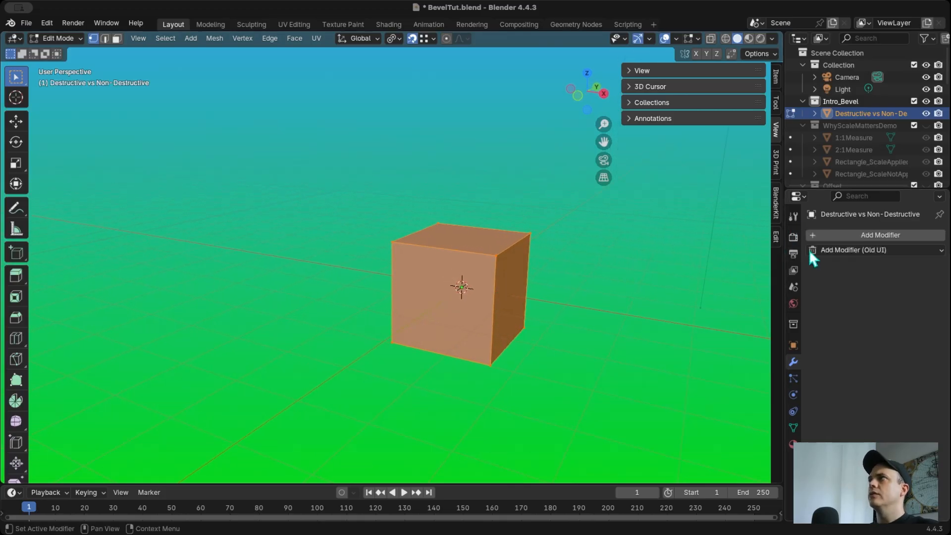
left_click(840, 235)
mouse_move(842, 269)
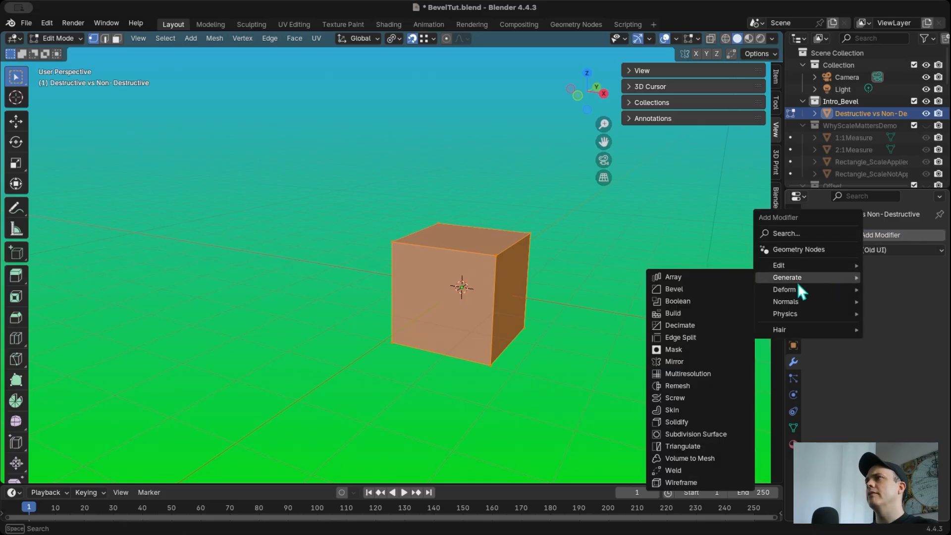
left_click(684, 292)
scroll(526, 259, "right", 10)
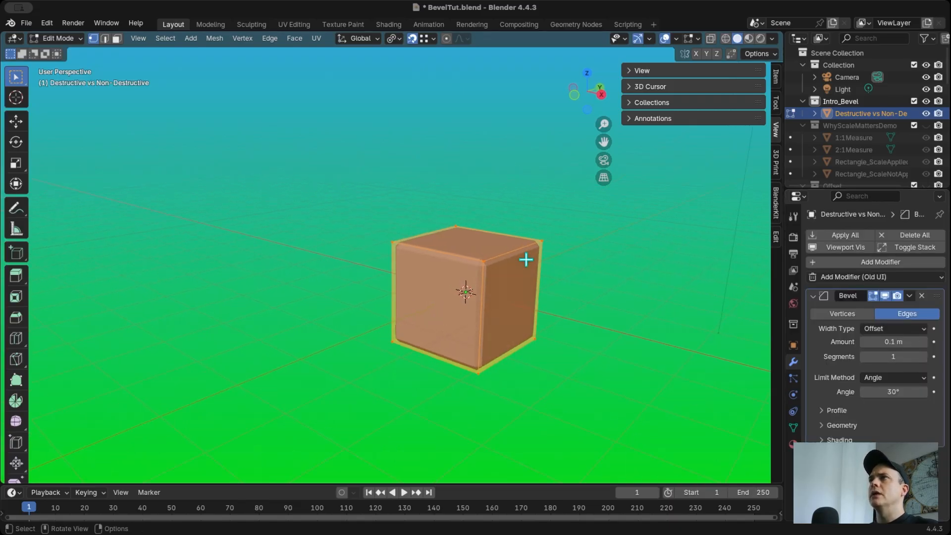
scroll(526, 259, "left", 6)
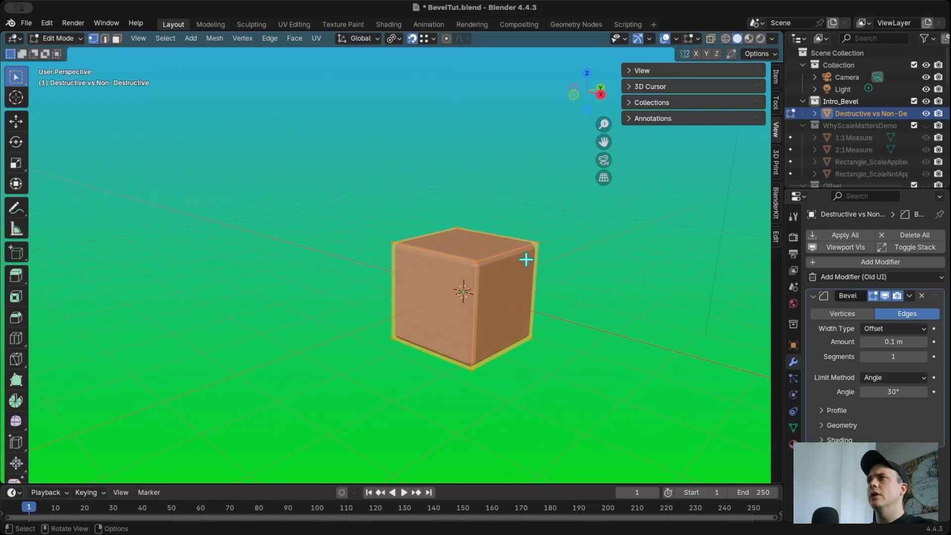
scroll(526, 259, "right", 8)
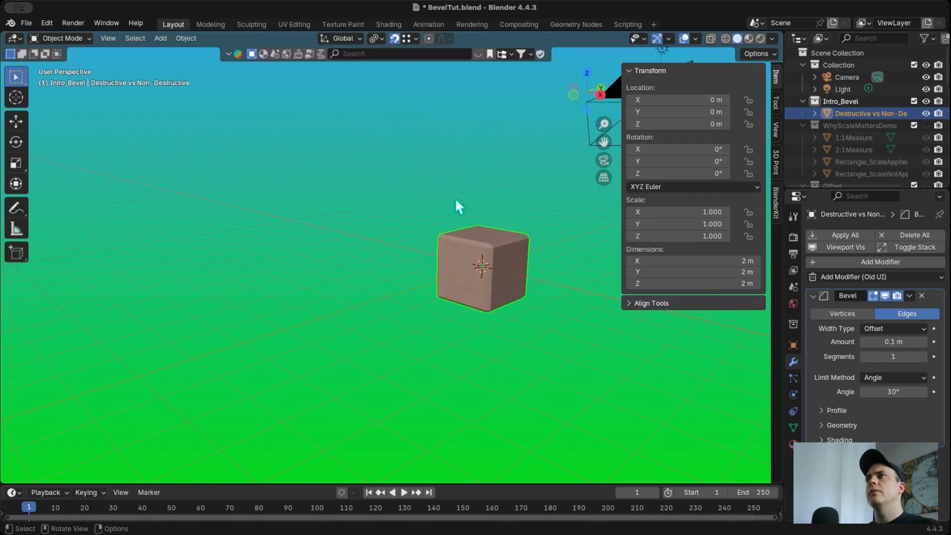
Lengthen the cube in Edit Mode by moving its negative-Y face about 5.5 m outward along Y, then return to Object Mode
middle_click_drag(459, 206, 473, 229)
scroll(472, 223, "right", 3, "shift")
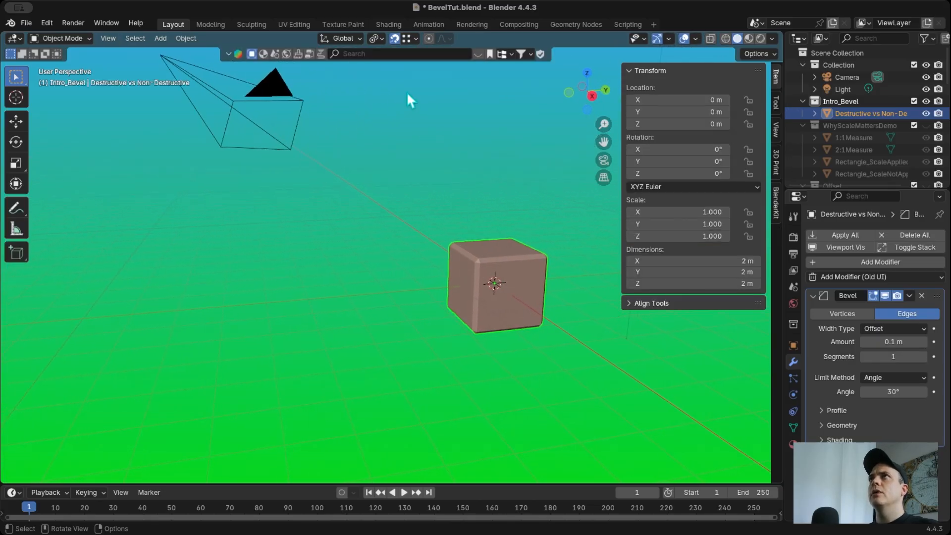
key("Tab")
middle_click_drag(405, 91, 372, 136)
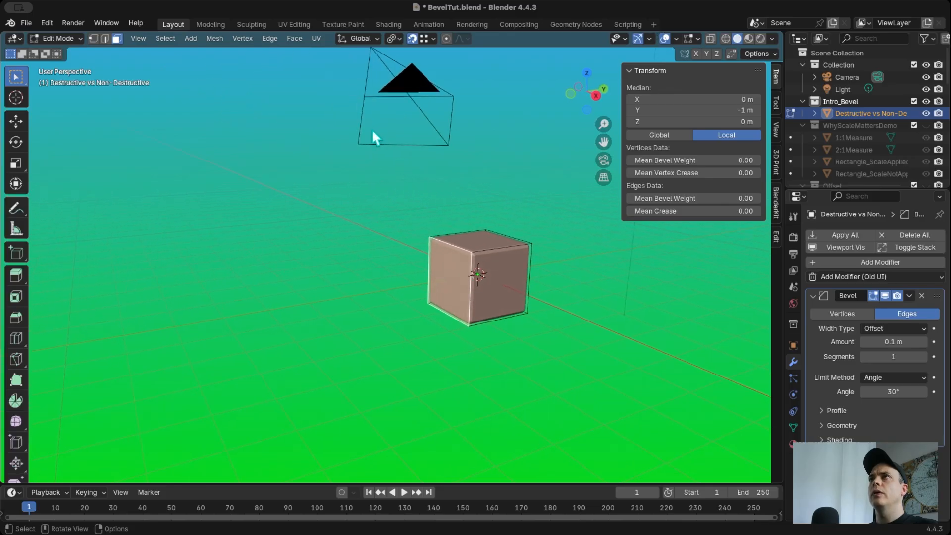
key("g")
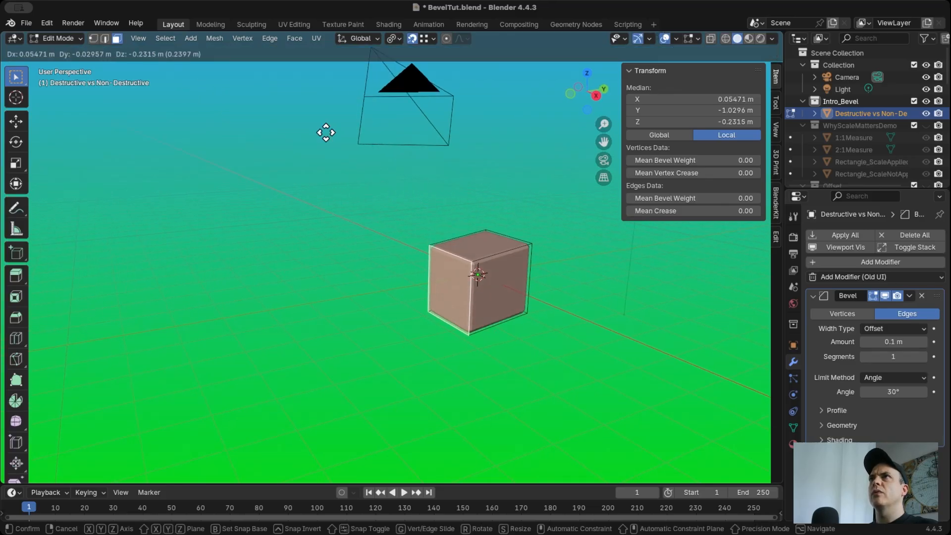
key("y")
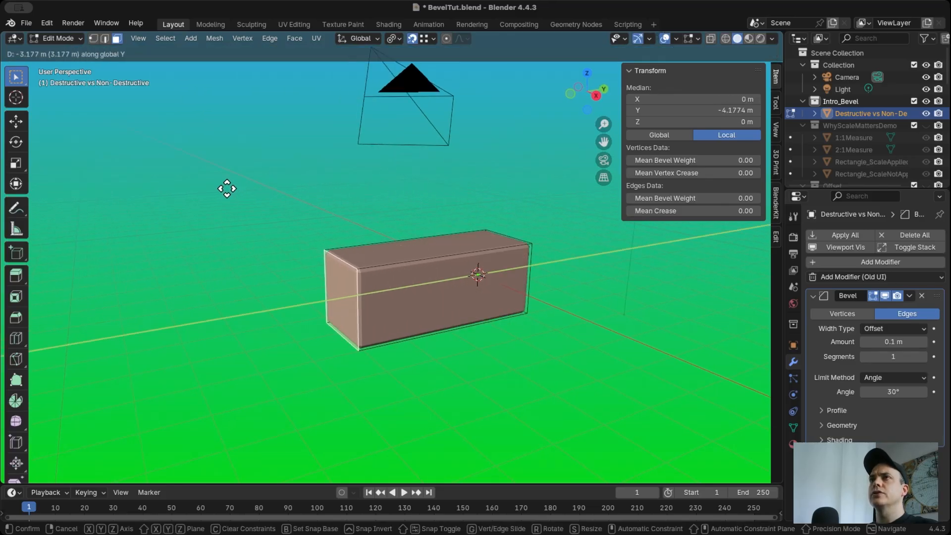
left_click(127, 193)
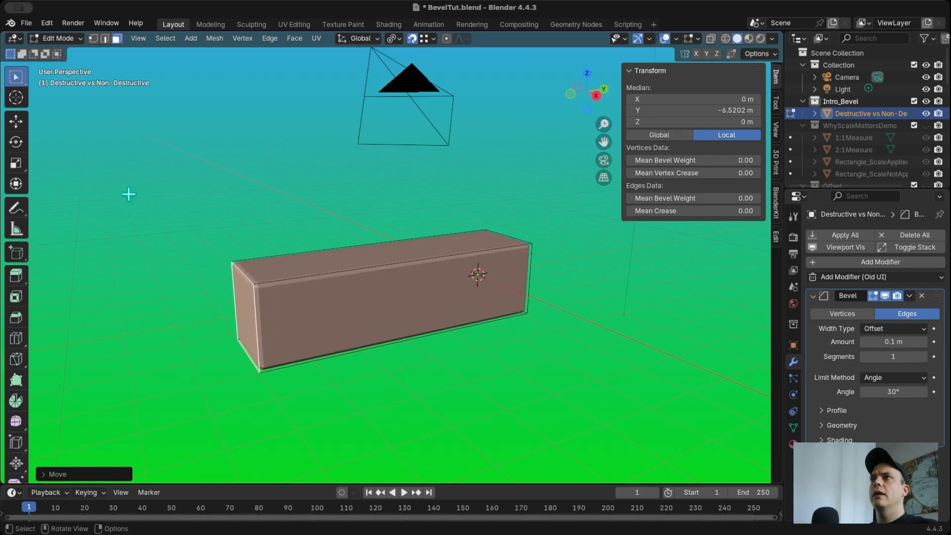
middle_click_drag(214, 257, 389, 158)
key("Tab")
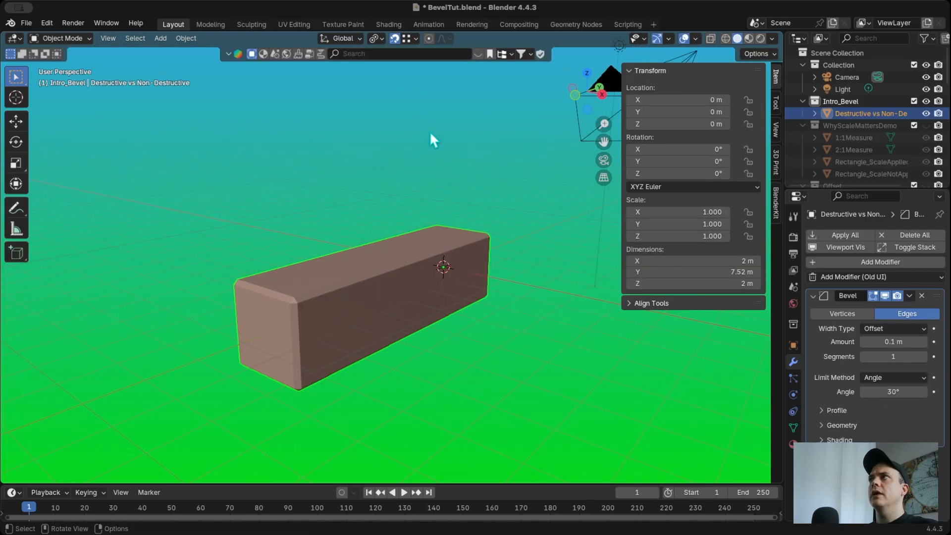
Scale the lengthened box along the X axis in Object Mode by a factor of about 1.99
middle_click_drag(443, 289, 441, 288)
left_click(73, 40)
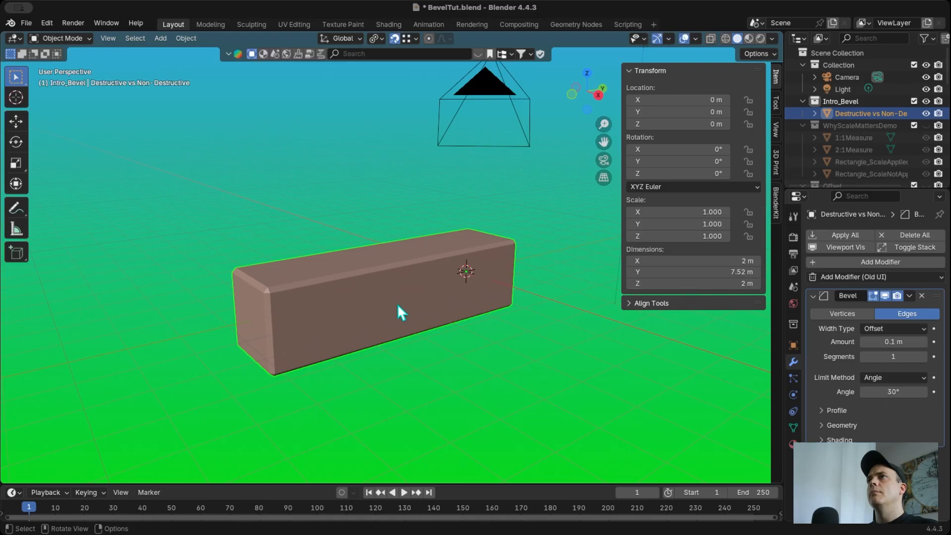
middle_click_drag(397, 306, 397, 306)
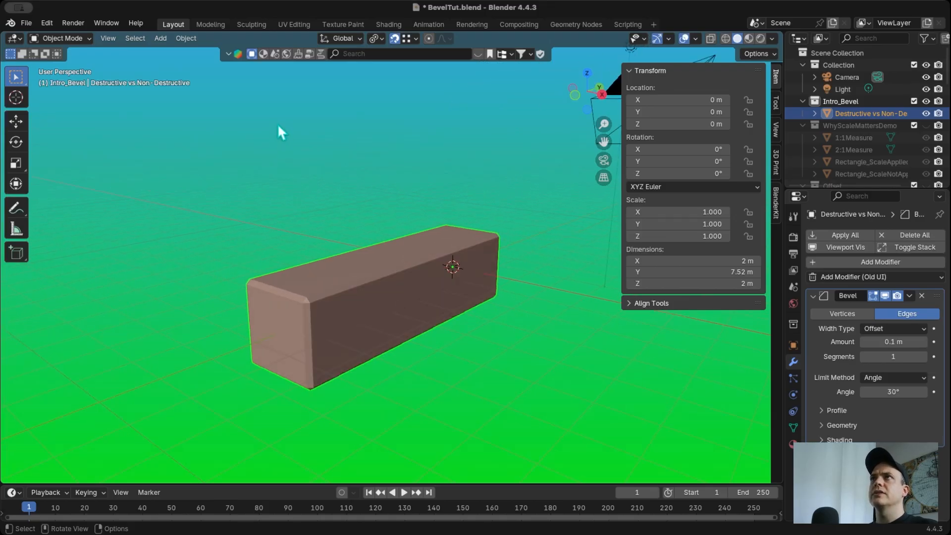
key("s")
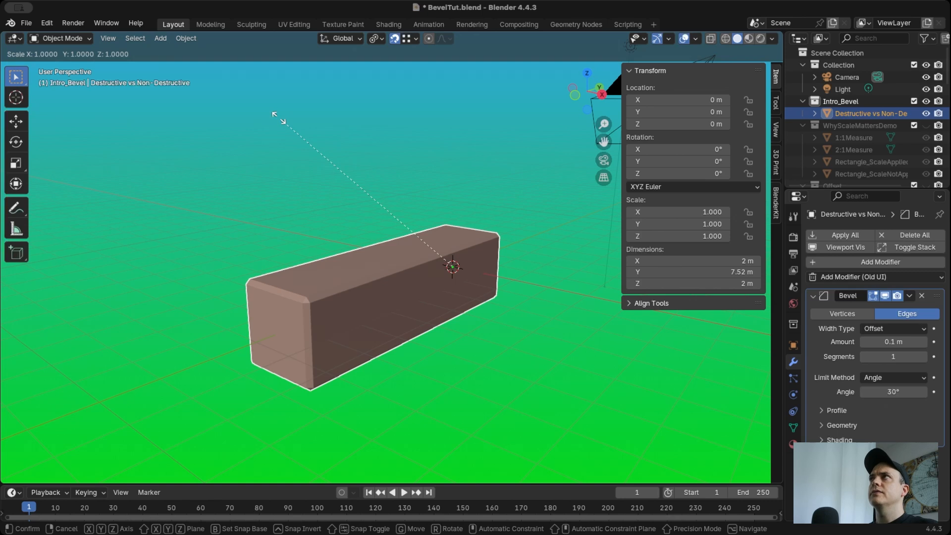
key("x")
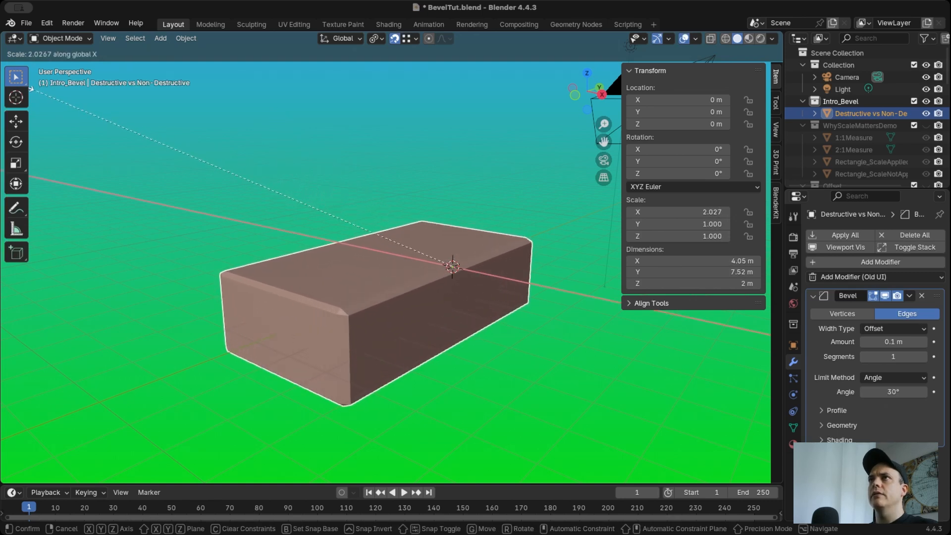
left_click(34, 95)
Examine the scaled box from several sides to compare the bevel widths along its different edges
scroll(329, 268, "right", 5)
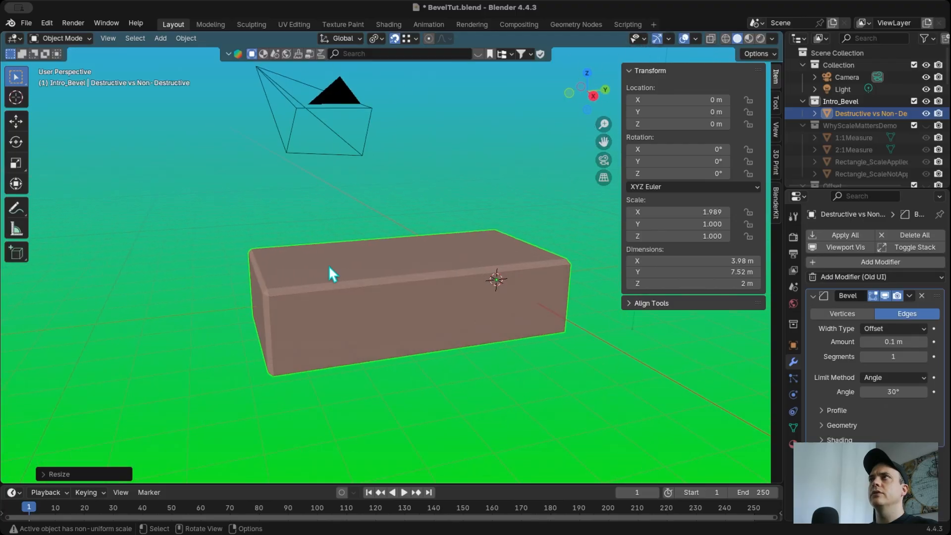
scroll(329, 267, "right", 5)
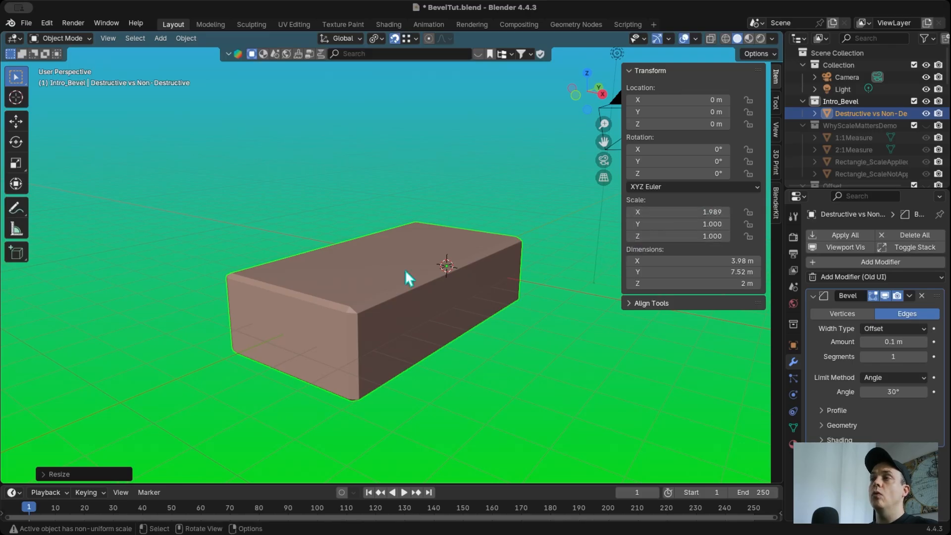
scroll(405, 270, "left", 3)
scroll(405, 269, "left", 5)
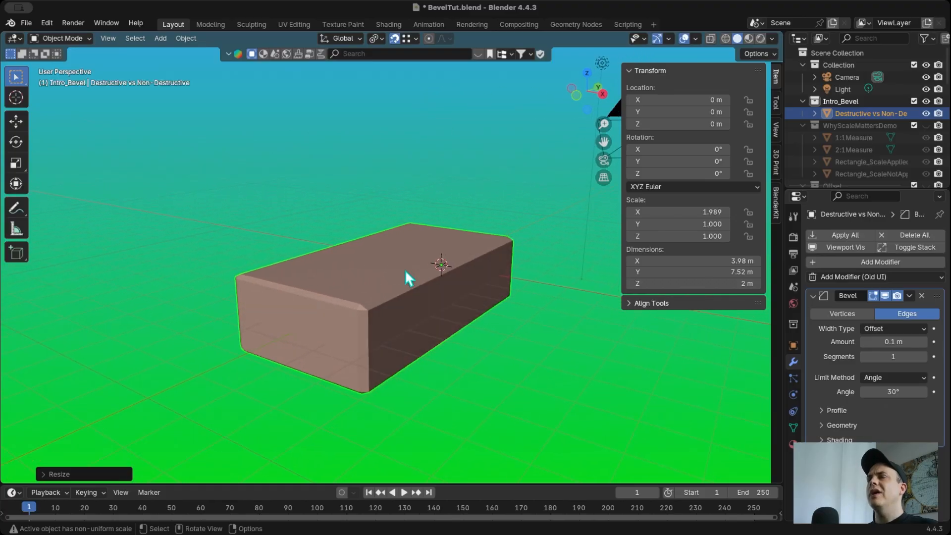
scroll(405, 269, "right", 8)
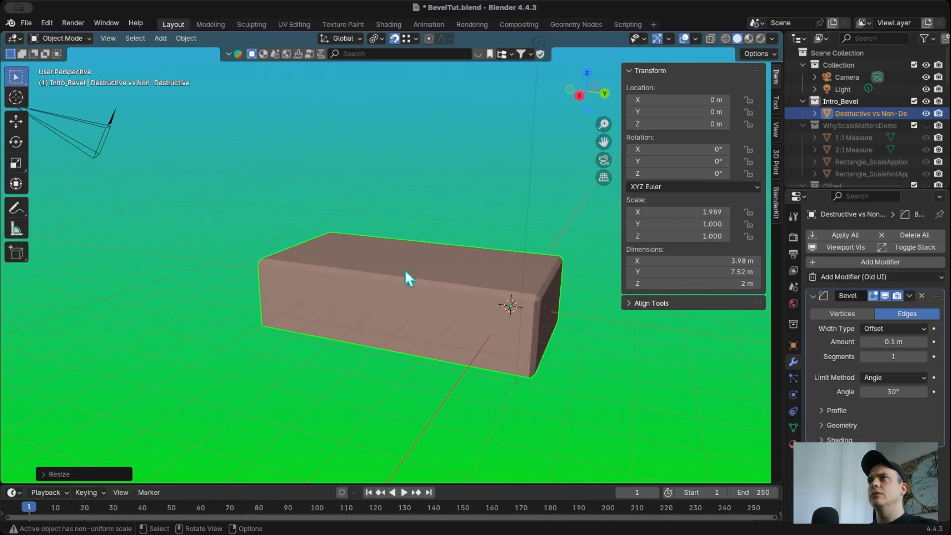
scroll(405, 269, "left", 5)
scroll(405, 269, "left", 6)
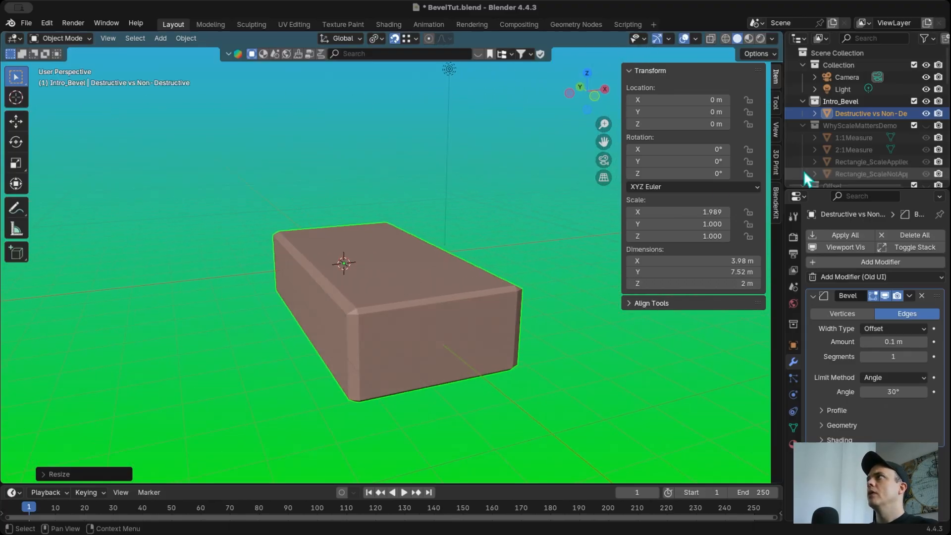
Hide the Intro_Bevel collection and show the WhyScaleMattersDemo collection in the viewport
left_click(926, 101)
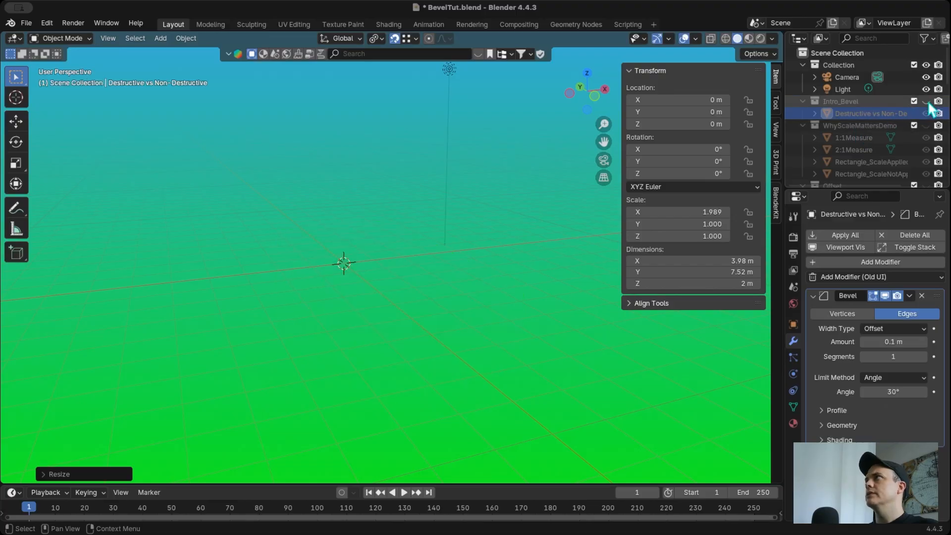
left_click(925, 126)
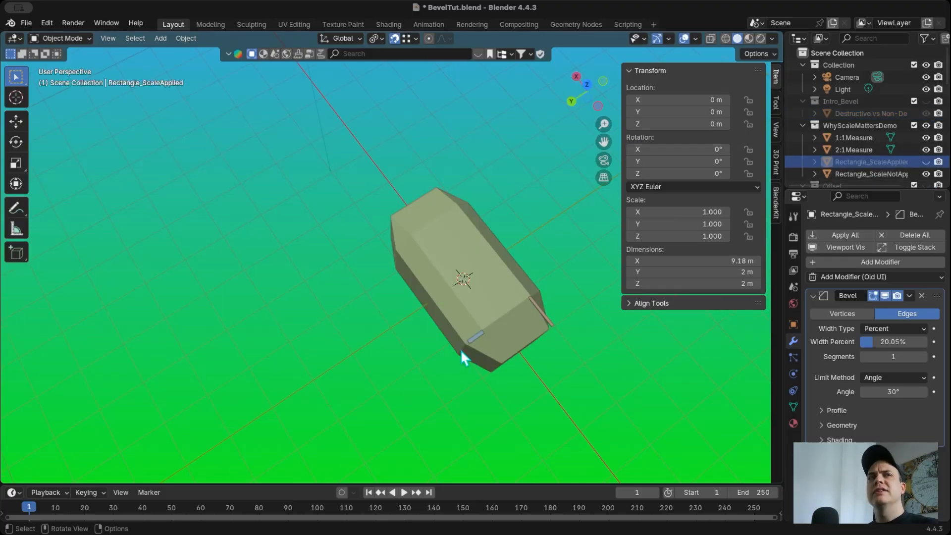
Select the Rectangle_ScaleNotApplied box and examine its bevelled edges from several angles
scroll(461, 350, "down", 10)
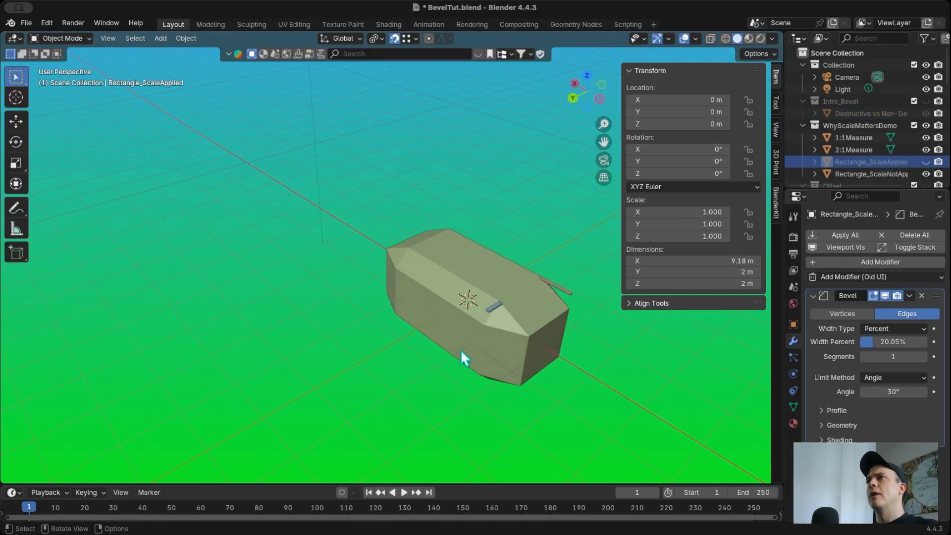
scroll(460, 349, "down", 5)
left_click(464, 278)
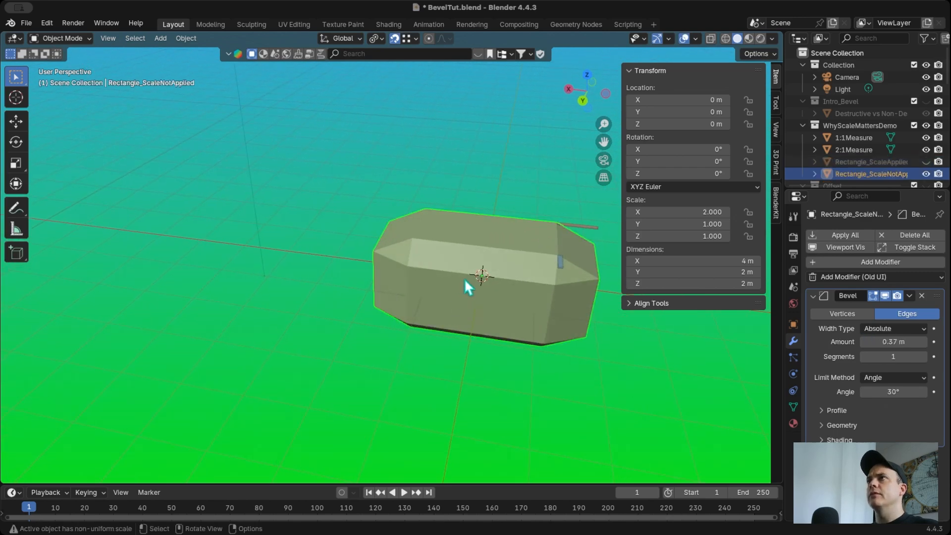
scroll(464, 279, "down", 4)
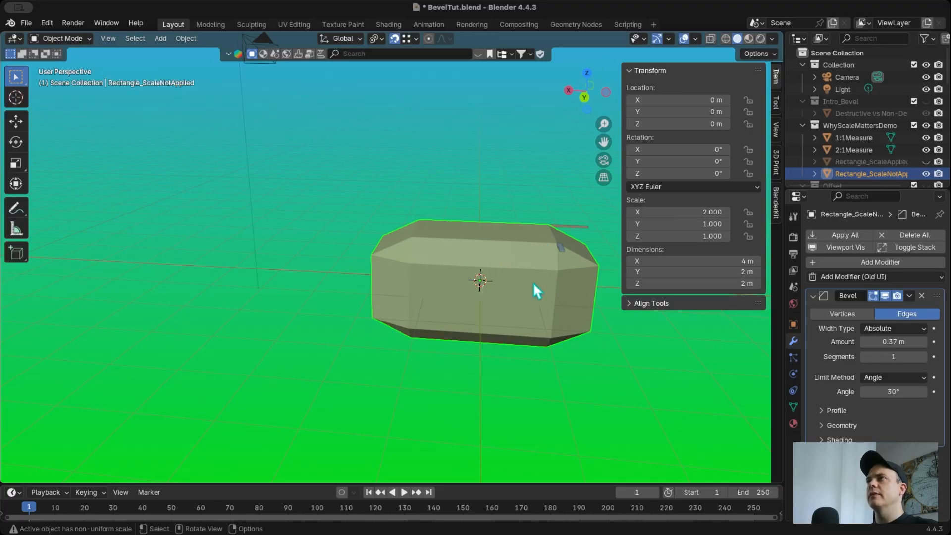
scroll(533, 284, "right", 3)
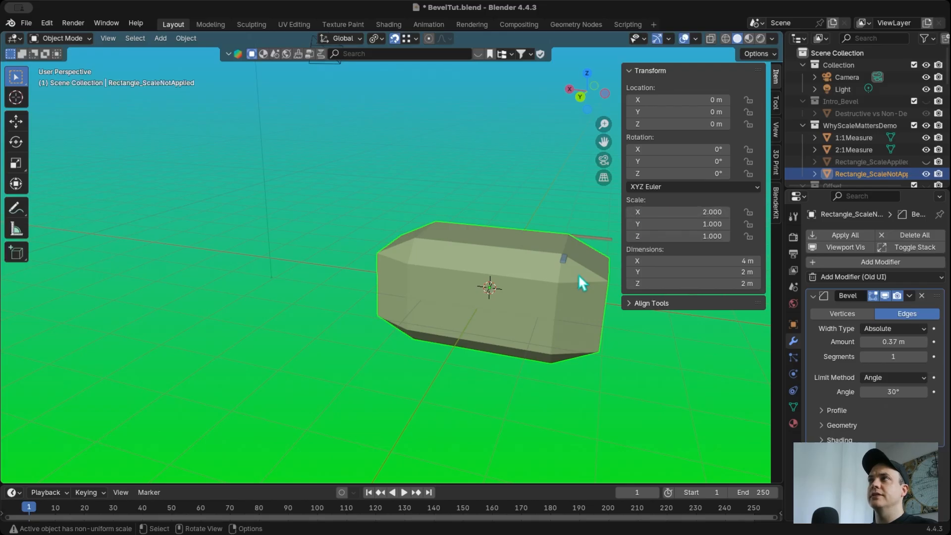
In top view, select the 2:1Measure strip and the 1:1Measure strip in turn to compare their X dimensions
left_click(587, 73)
scroll(503, 279, "up", 5)
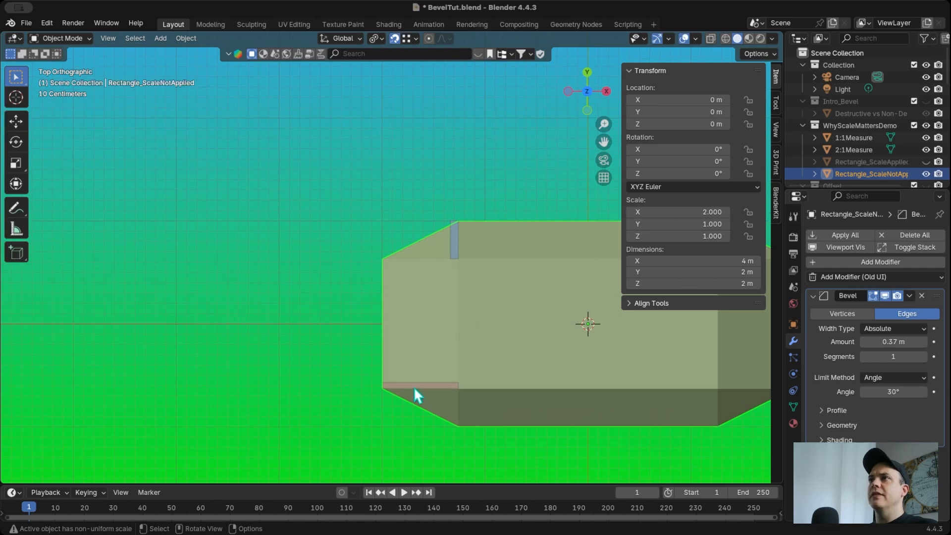
left_click(415, 386)
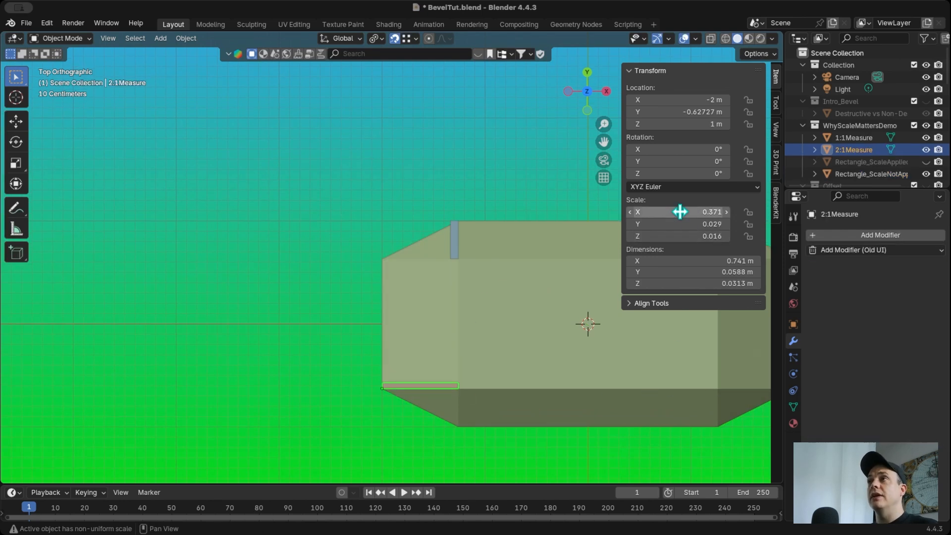
left_click(455, 245)
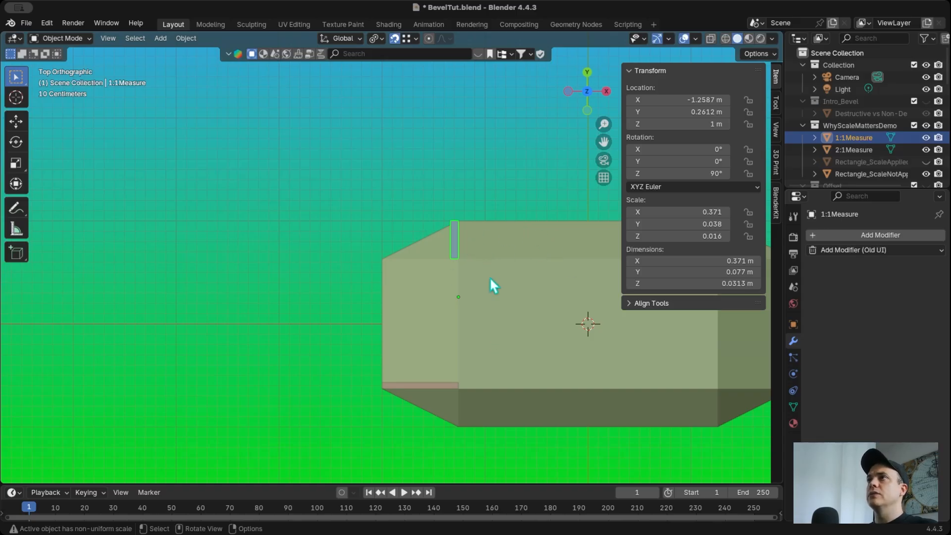
Reselect the Rectangle_ScaleNotApplied box and compare its bevels from several sides with its object scale and dimensions
middle_click_drag(489, 275, 490, 275)
scroll(489, 275, "down", 8)
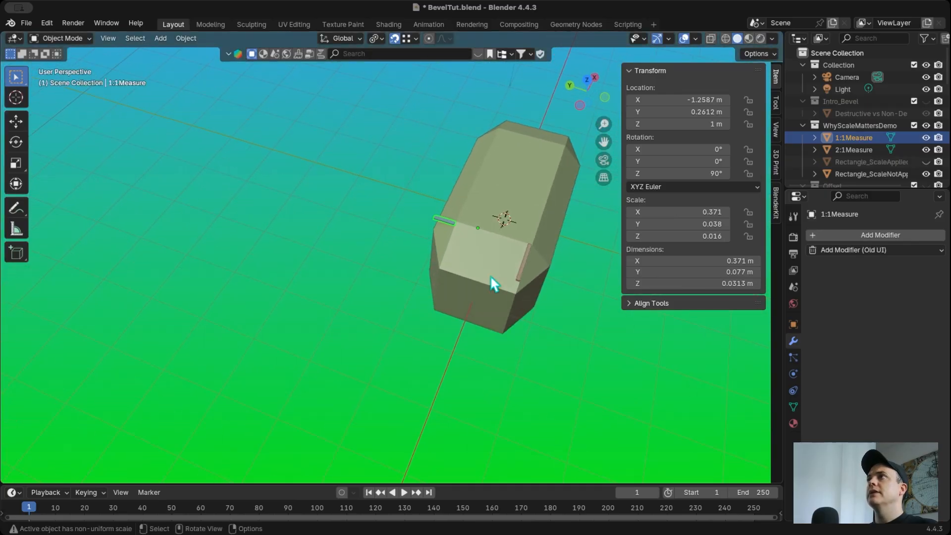
scroll(490, 275, "up", 6)
left_click(602, 215)
middle_click_drag(603, 215, 611, 222)
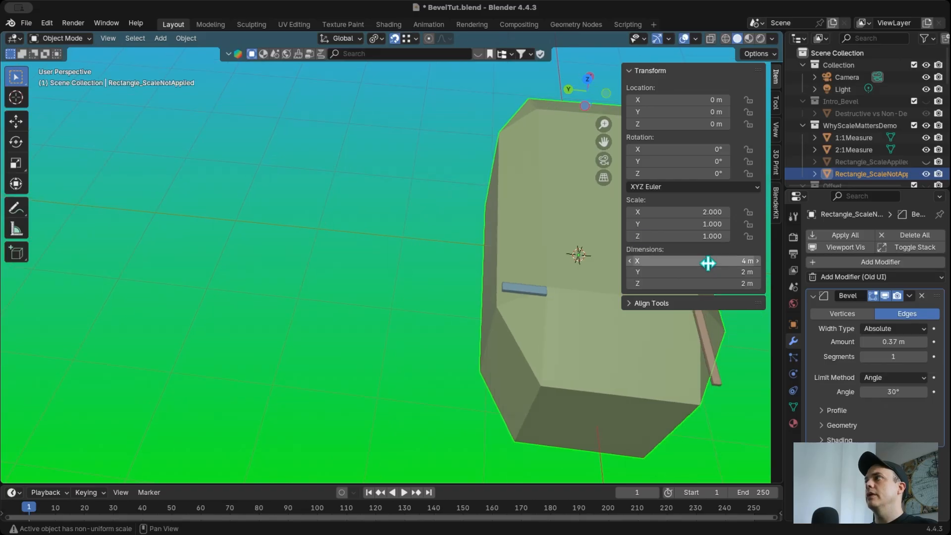
middle_click_drag(597, 306, 517, 380)
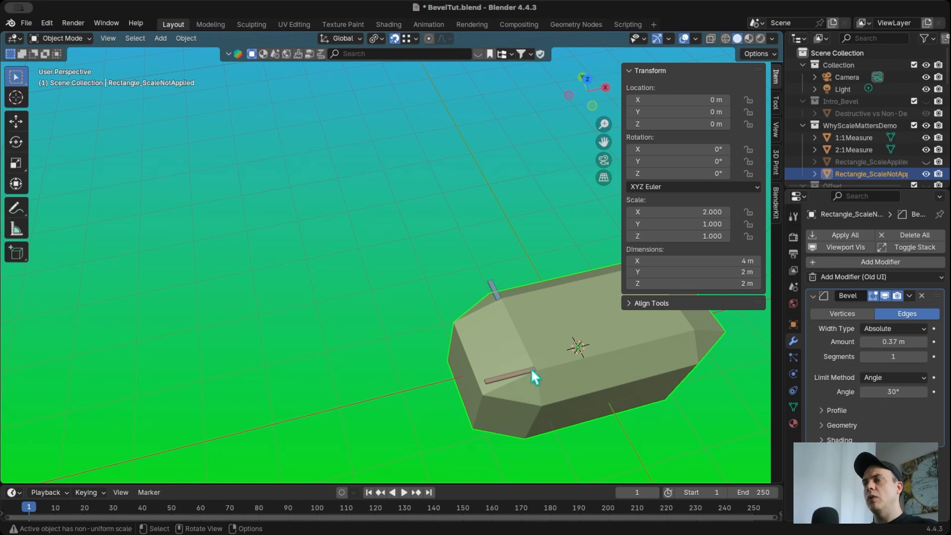
middle_click_drag(531, 328, 456, 265)
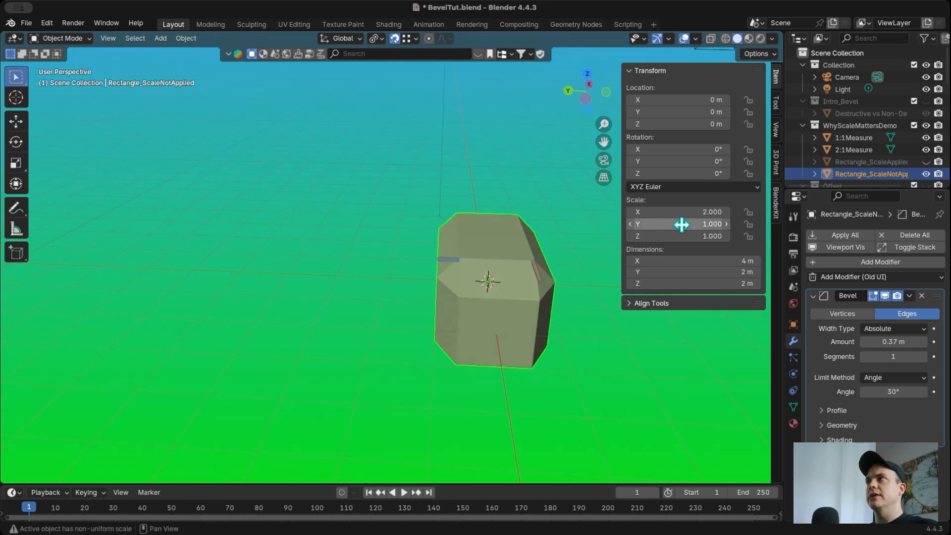
middle_click_drag(468, 259, 481, 261)
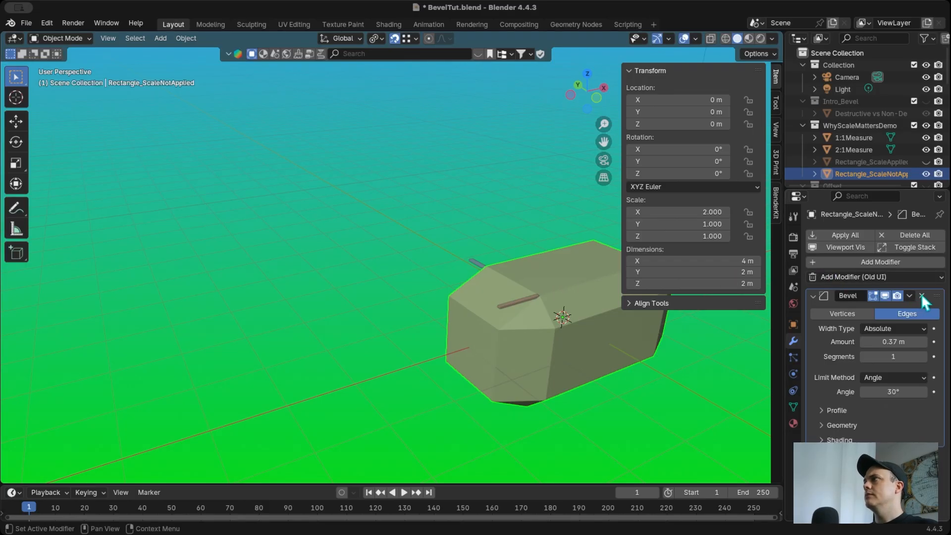
middle_click_drag(520, 258, 494, 269)
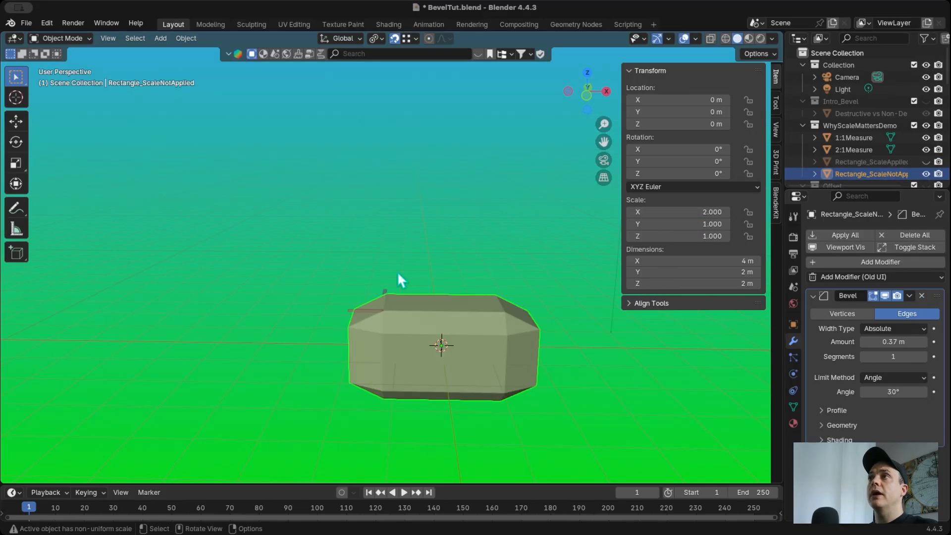
Remove the Bevel modifier from the Rectangle_ScaleNotApplied box
left_click(923, 294)
scroll(389, 321, "left", 10)
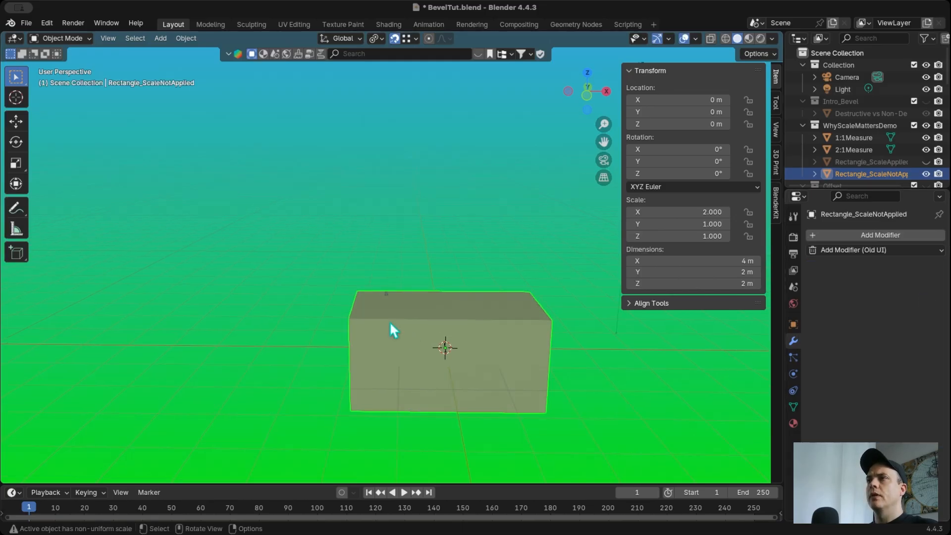
scroll(389, 321, "right", 8)
scroll(389, 321, "up", 3)
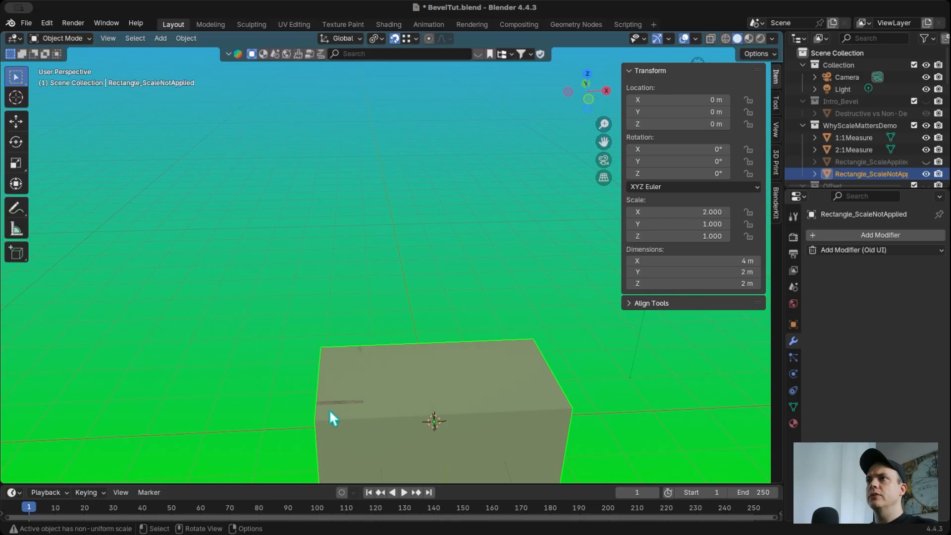
scroll(273, 181, "down", 5)
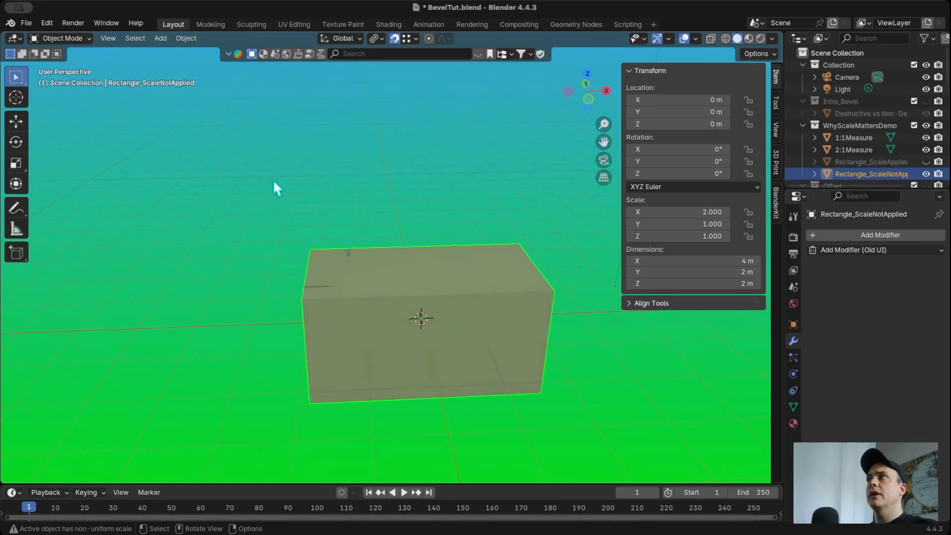
Apply the object transform of the Rectangle_ScaleNotApplied box to reset its scale to 1.000 on every axis
left_click(190, 38)
mouse_move(191, 101)
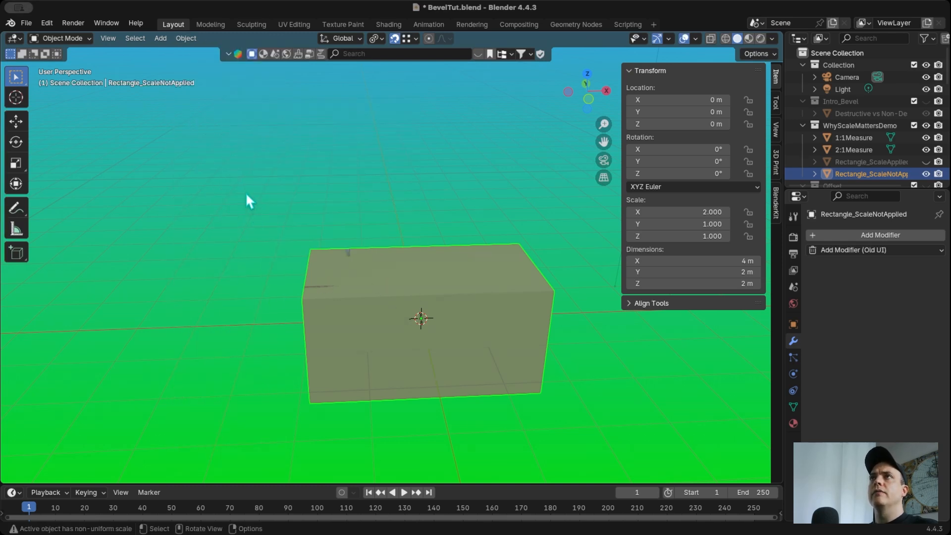
key("q")
mouse_move(247, 193)
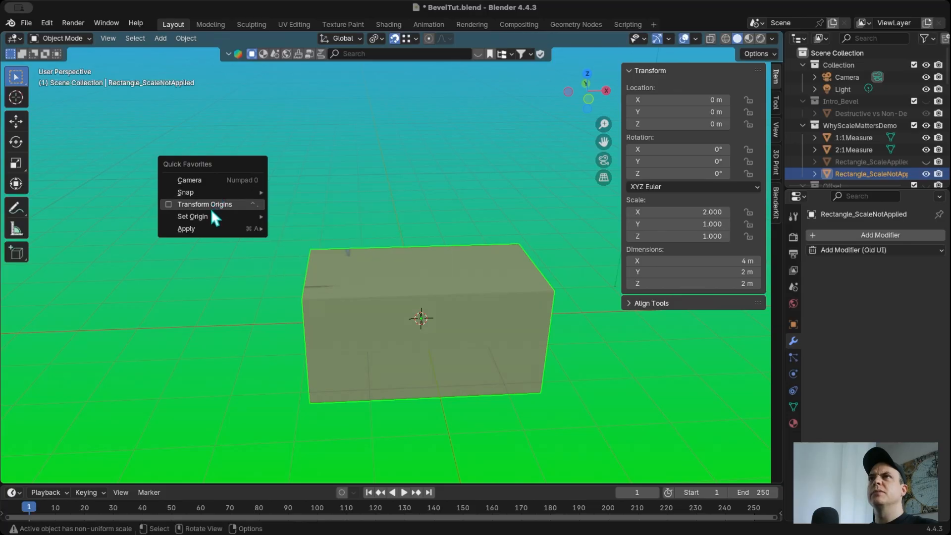
mouse_move(210, 229)
left_click(319, 265)
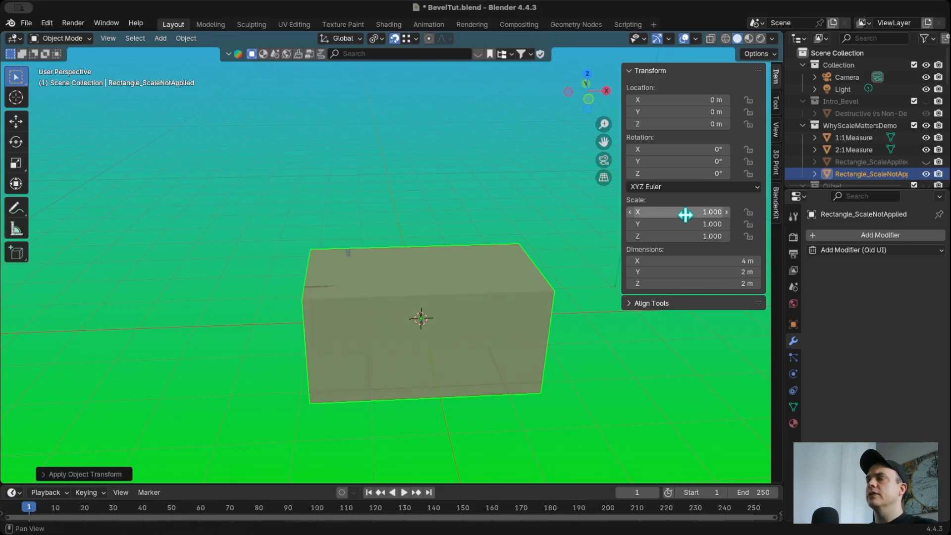
Add a new Bevel modifier to the Rectangle_ScaleNotApplied box and view the bevelled edges
left_click(877, 251)
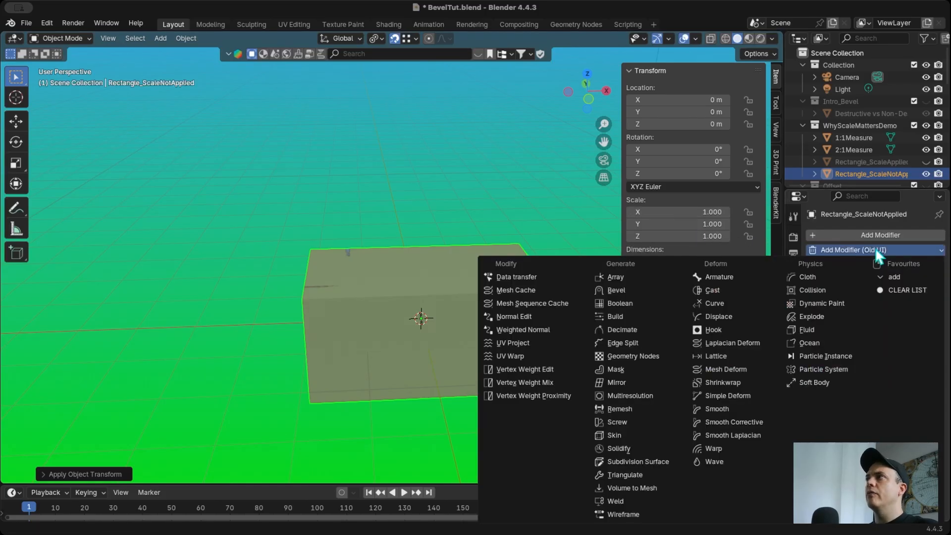
left_click(616, 290)
middle_click_drag(390, 326, 387, 263)
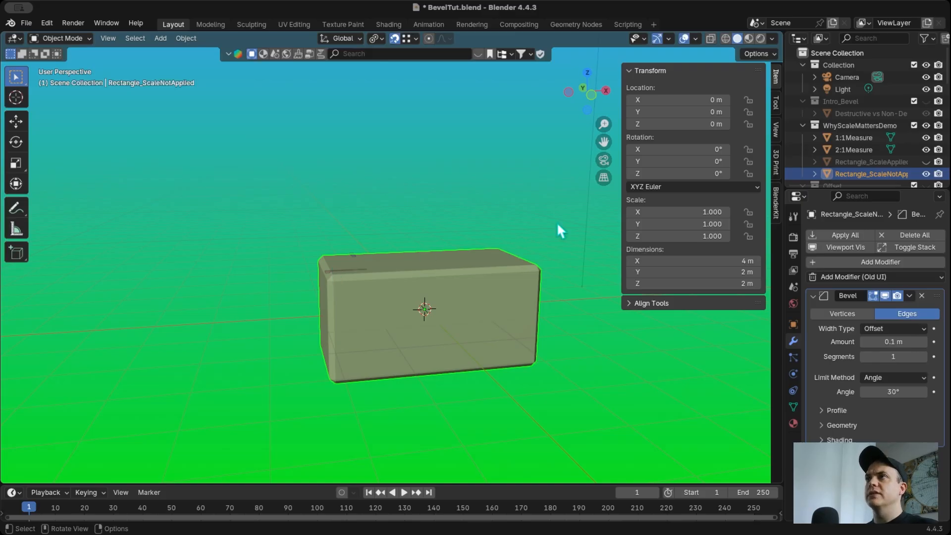
Hide the WhyScaleMattersDemo objects and show the Intro_Bevel collection in the viewport
key("h")
scroll(854, 124, "down", 3)
left_click(852, 116)
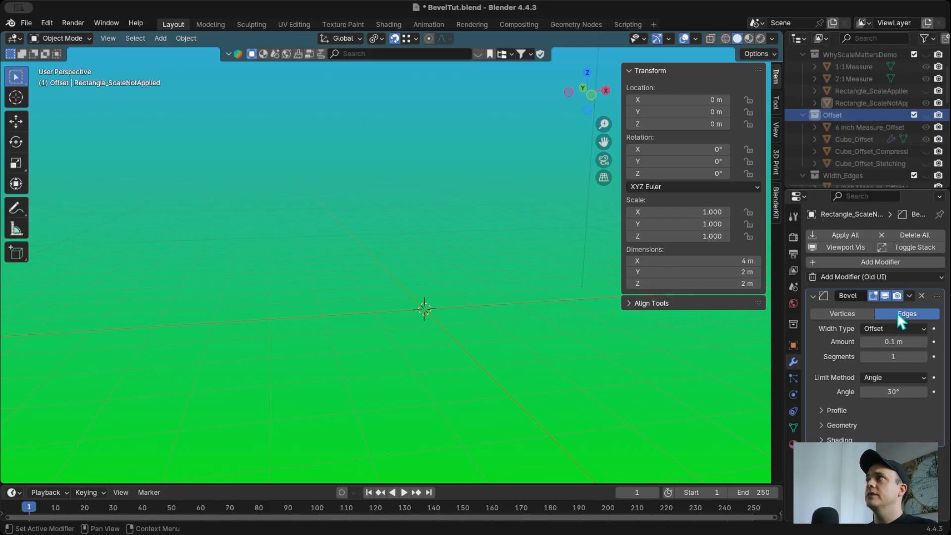
scroll(886, 151, "up", 5)
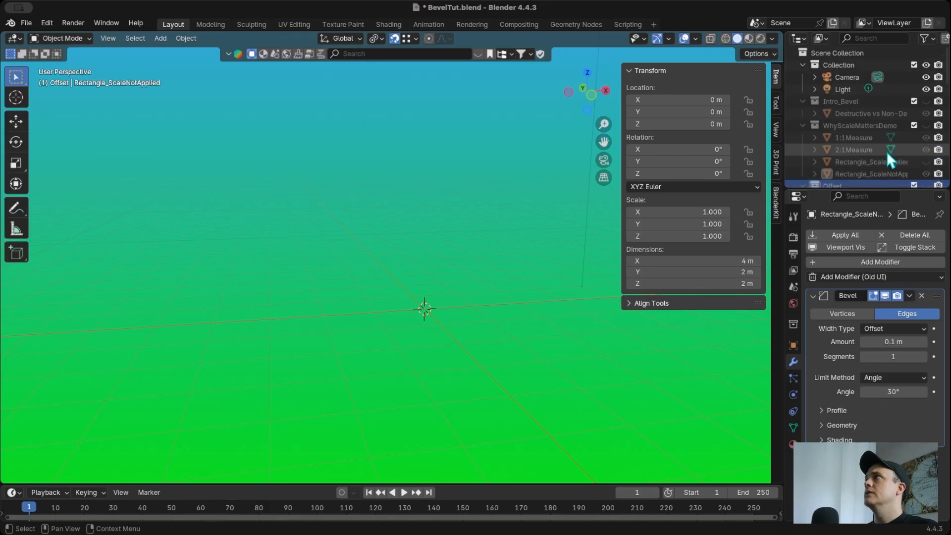
left_click(926, 101)
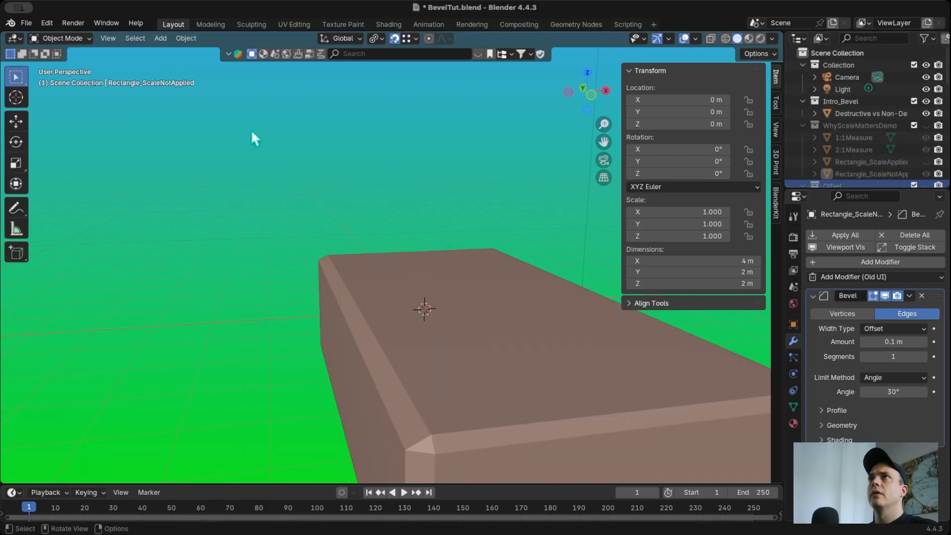
Remove the Bevel modifier from the Destructive vs Non-Destructive box
scroll(317, 203, "down", 3)
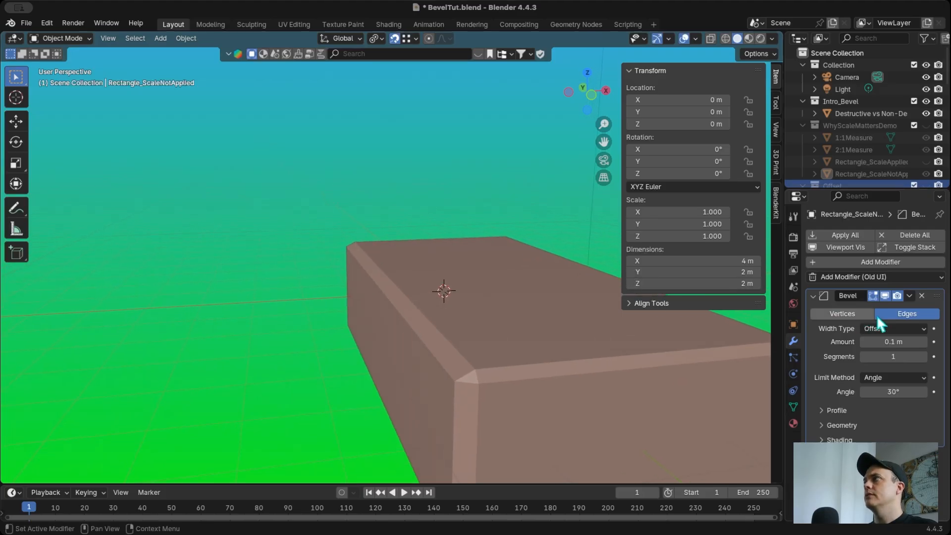
left_click(848, 115)
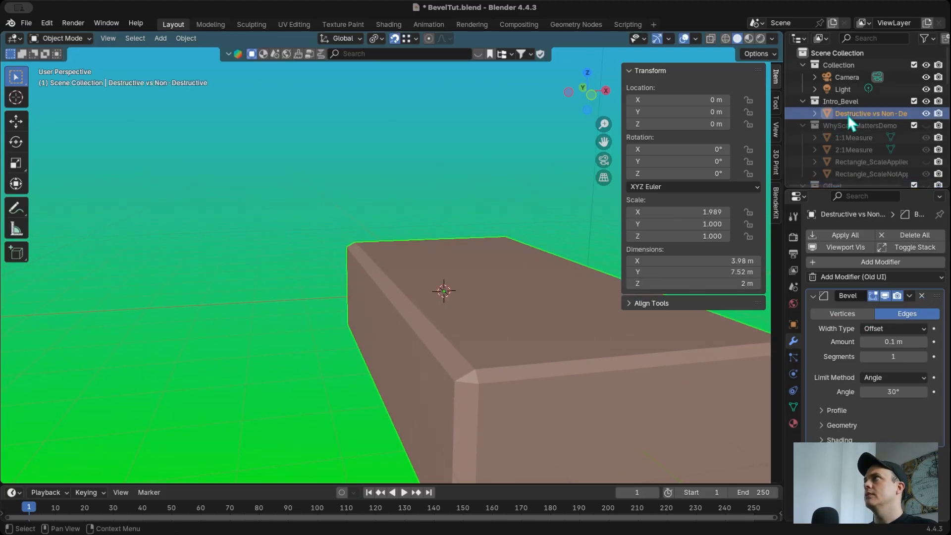
left_click(920, 293)
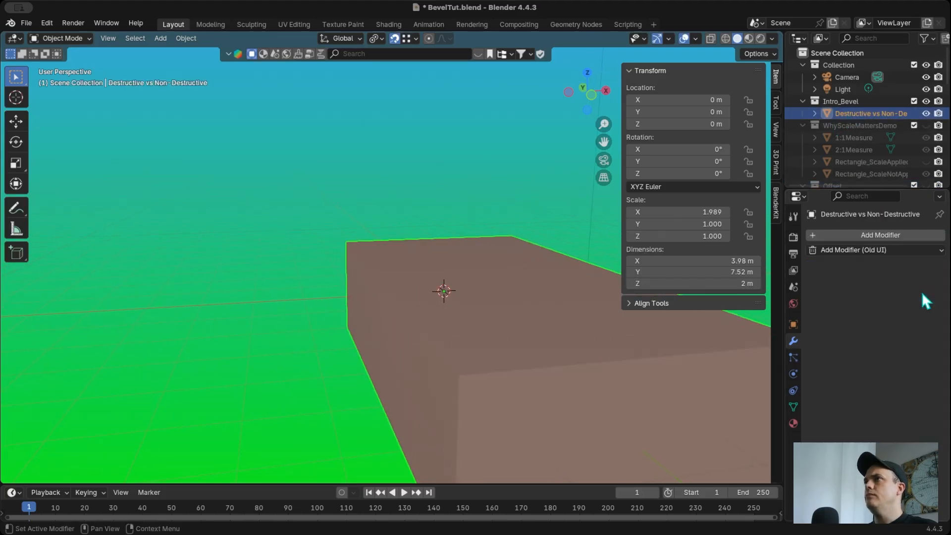
scroll(458, 298, "left", 10)
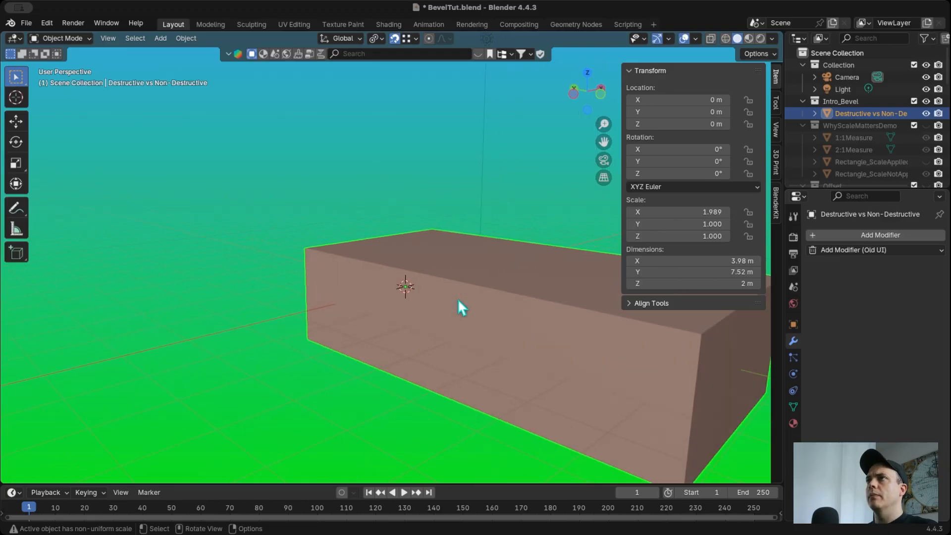
scroll(458, 299, "left", 10)
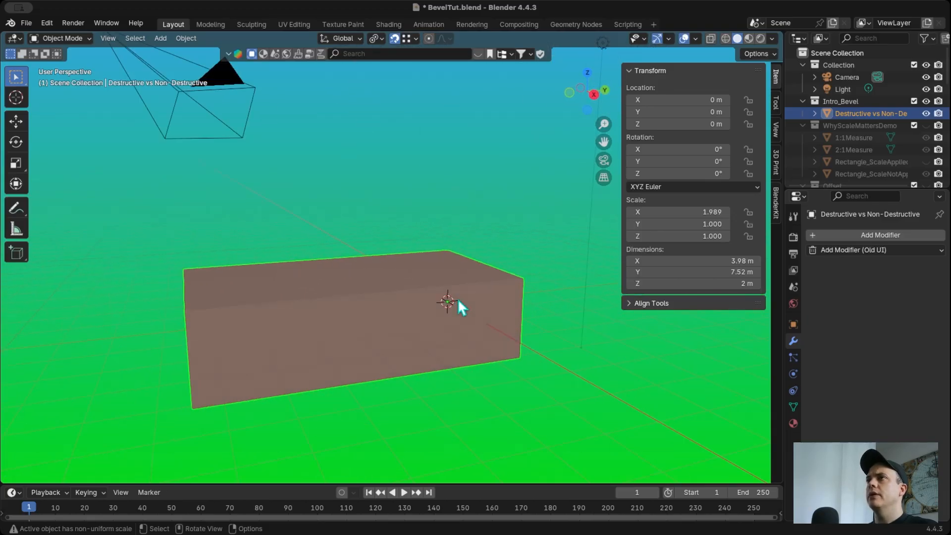
Add a fresh Bevel modifier to the Destructive vs Non-Destructive box
left_click(843, 250)
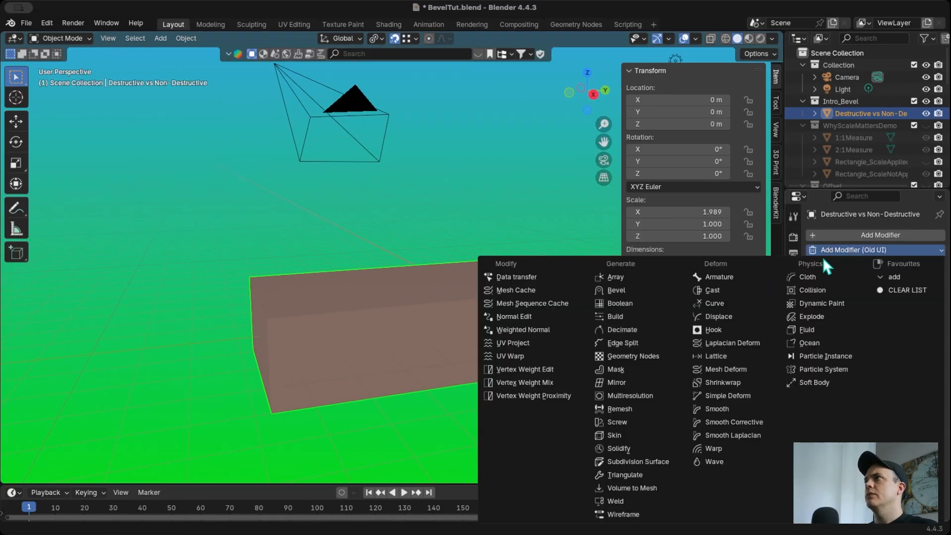
left_click(625, 290)
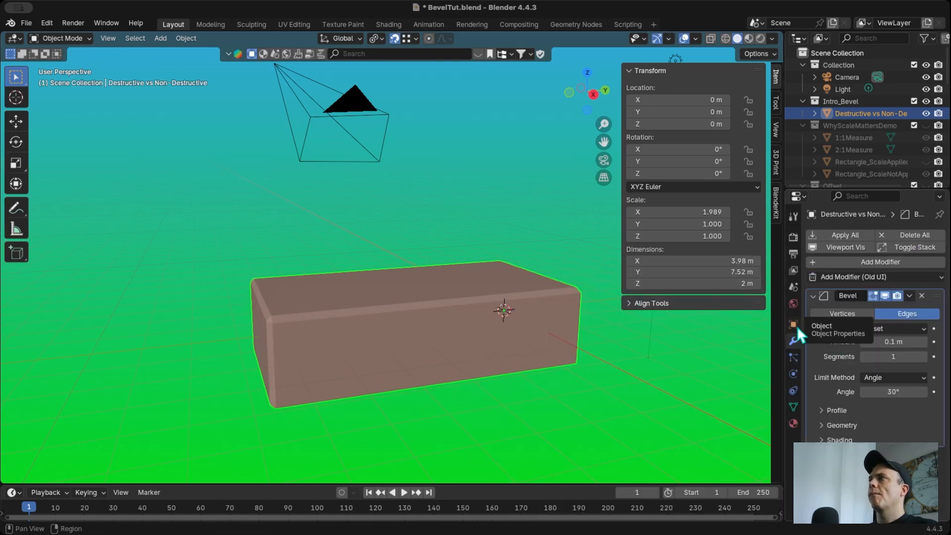
middle_click_drag(604, 350, 566, 347)
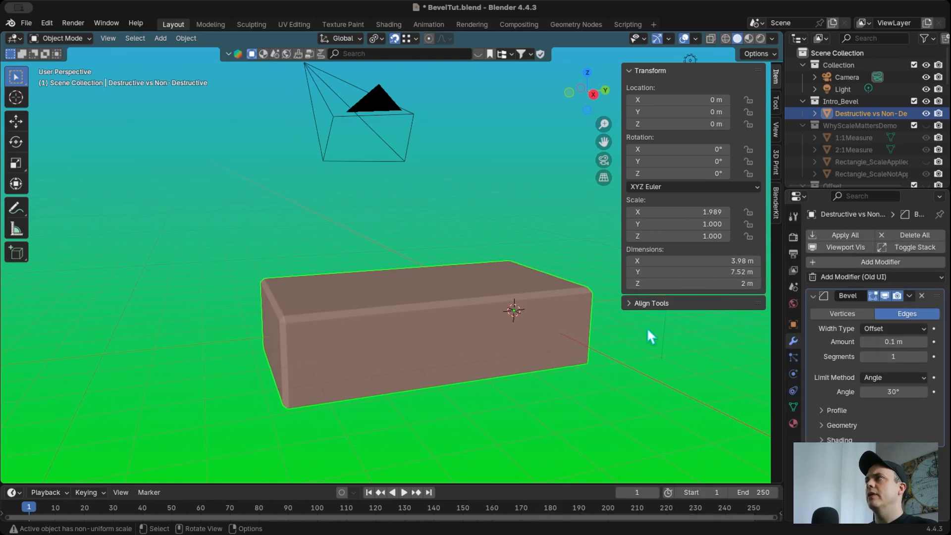
Switch the Bevel modifier to Vertices, set its amount to 0.59 m and view the cut corners from other sides
left_click(837, 314)
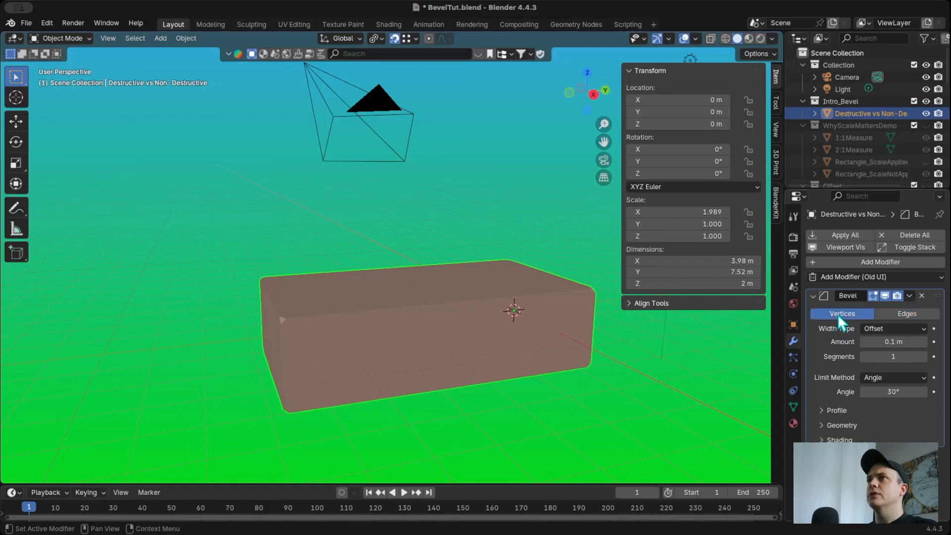
left_click_drag(886, 340, 916, 342)
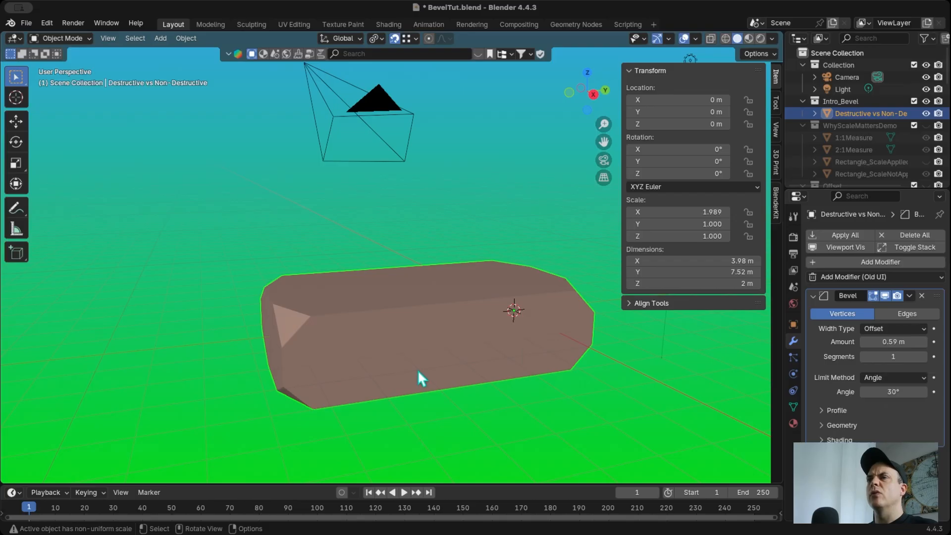
scroll(418, 369, "left", 8)
scroll(417, 370, "right", 15)
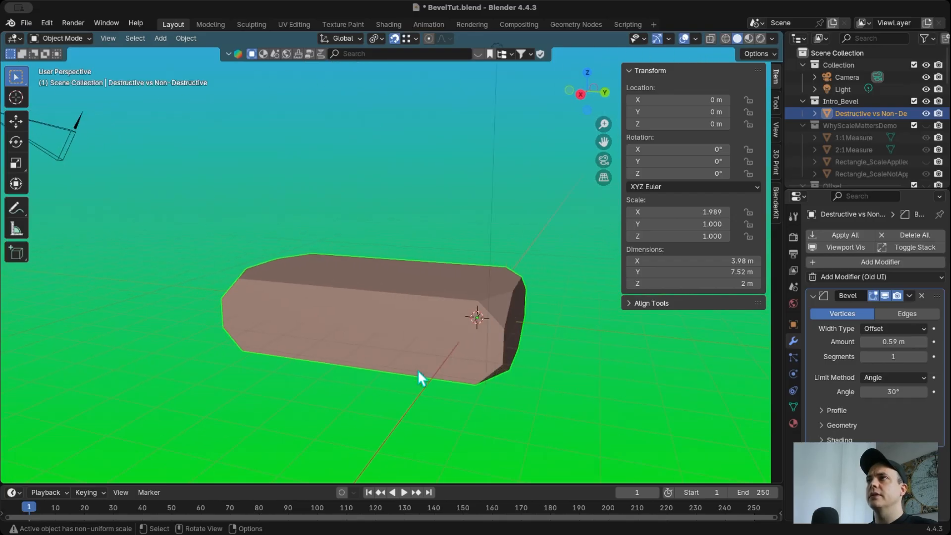
Apply the box's scale and examine the evened-out cut corners from several sides
scroll(418, 370, "right", 6)
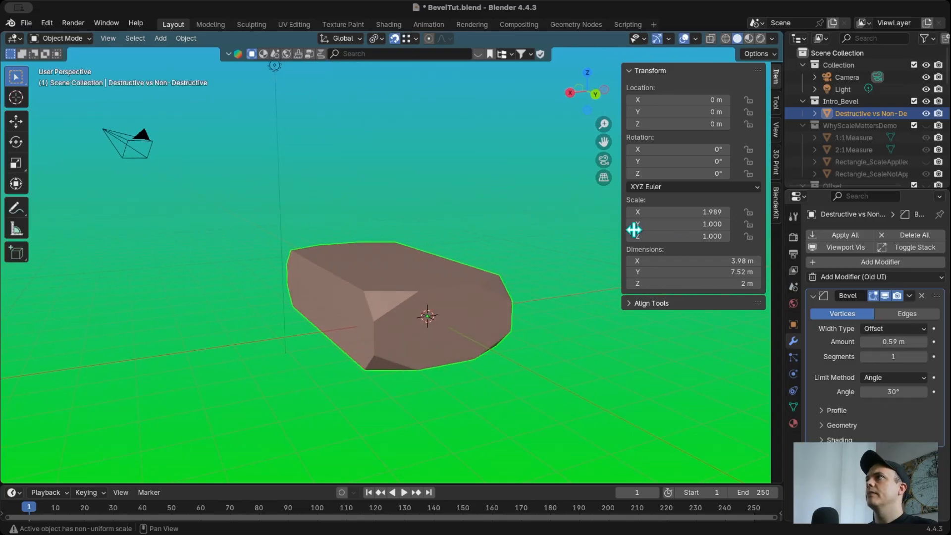
scroll(433, 297, "up", 3)
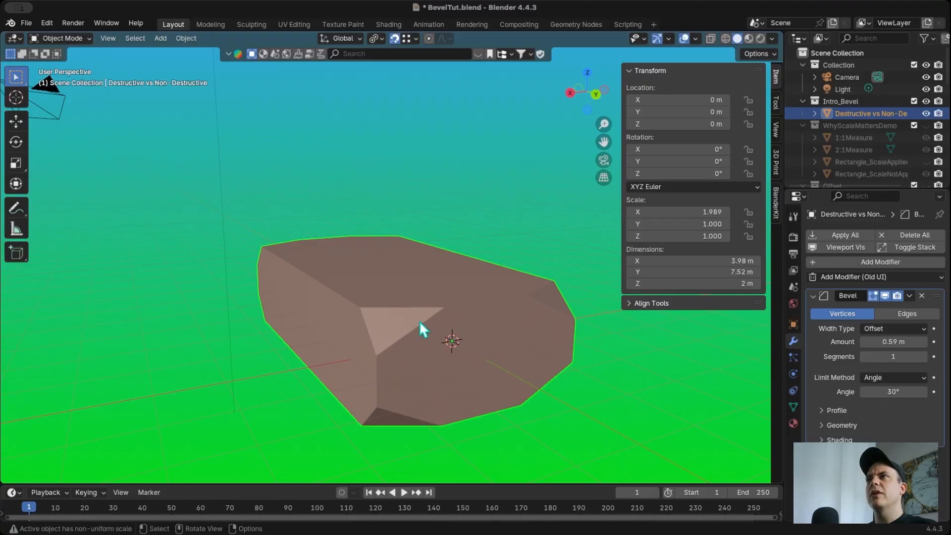
scroll(455, 308, "right", 5)
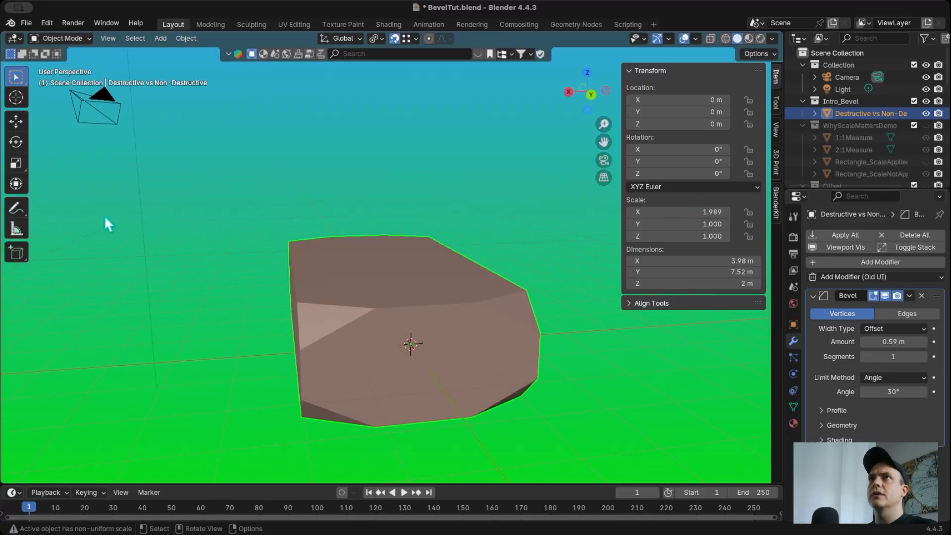
key("ctrl+a")
left_click(93, 192)
scroll(364, 292, "left", 5)
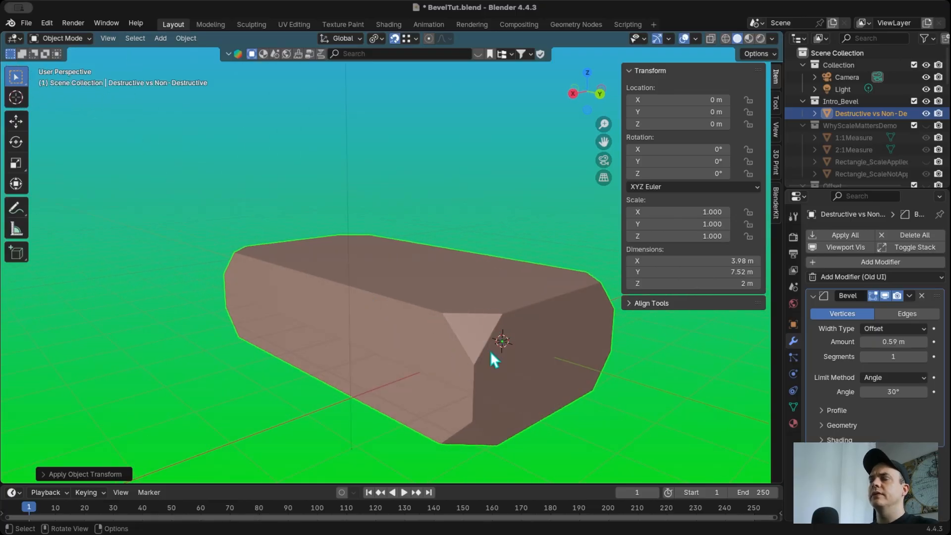
scroll(489, 380, "left", 3)
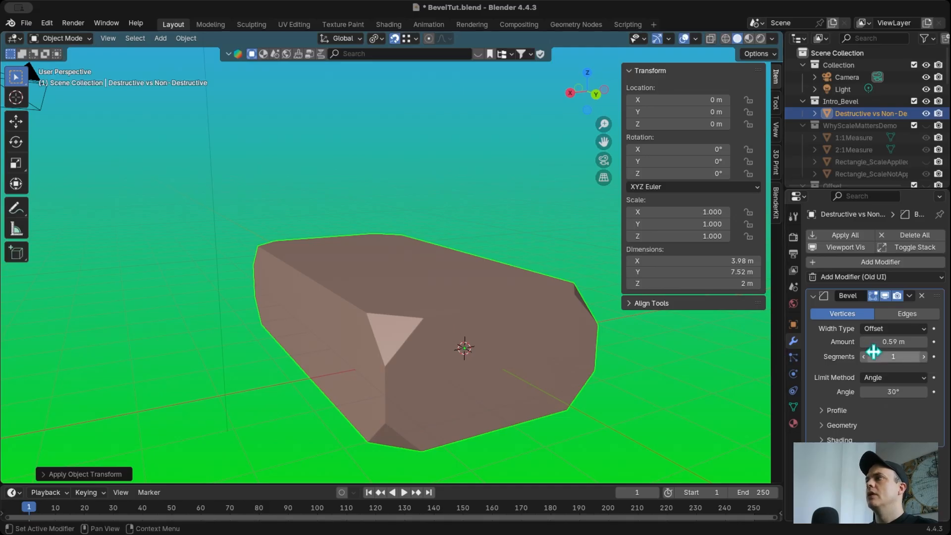
Switch the box's Bevel modifier from Vertices to Edges and set its amount to 0.23 m
mouse_move(880, 341)
left_mouse_down()
mouse_move(894, 342)
mouse_move(868, 342)
mouse_move(880, 342)
left_mouse_up()
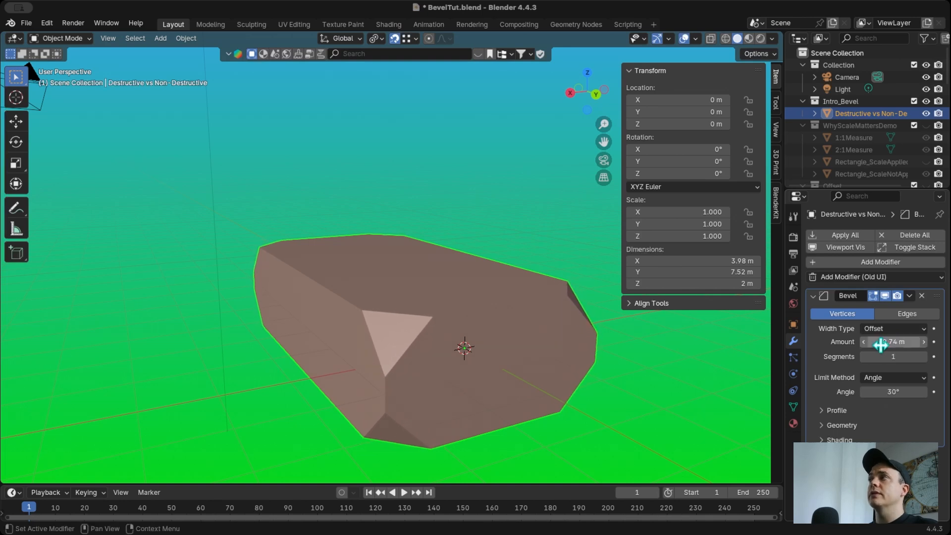
left_click(899, 314)
left_click_drag(922, 342, 880, 342)
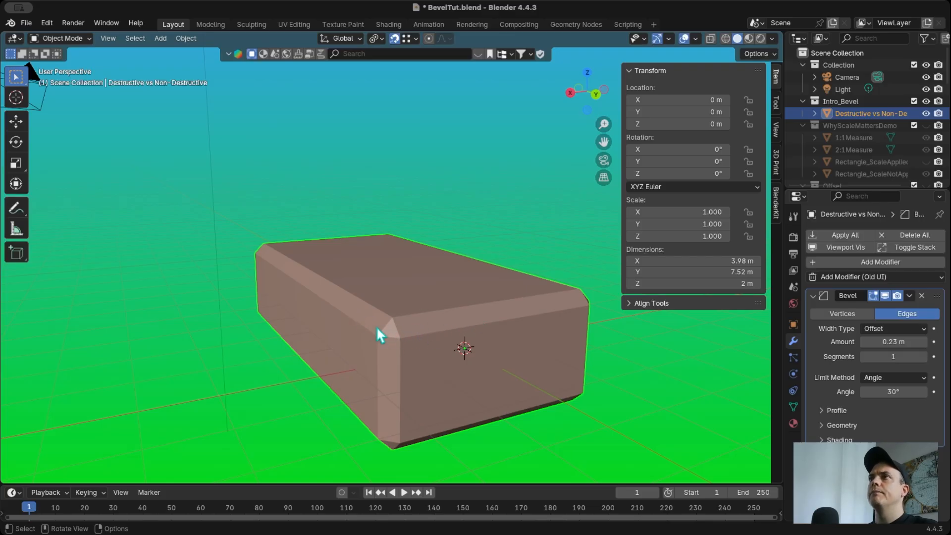
middle_click_drag(414, 340, 379, 328)
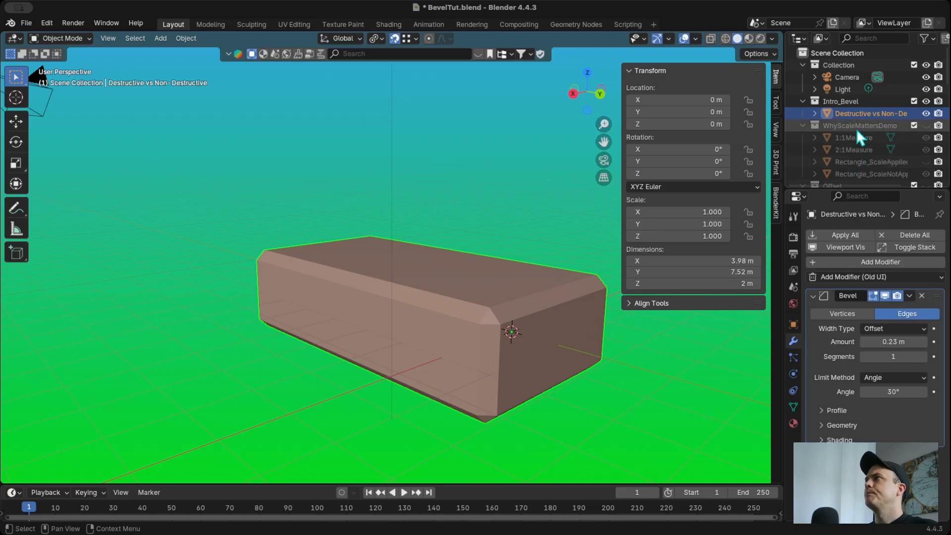
Hide the Intro_Bevel collection, show the Offset collection, select Cube_Offset and check its bevel width type options
scroll(870, 128, "down", 3)
left_click(837, 164)
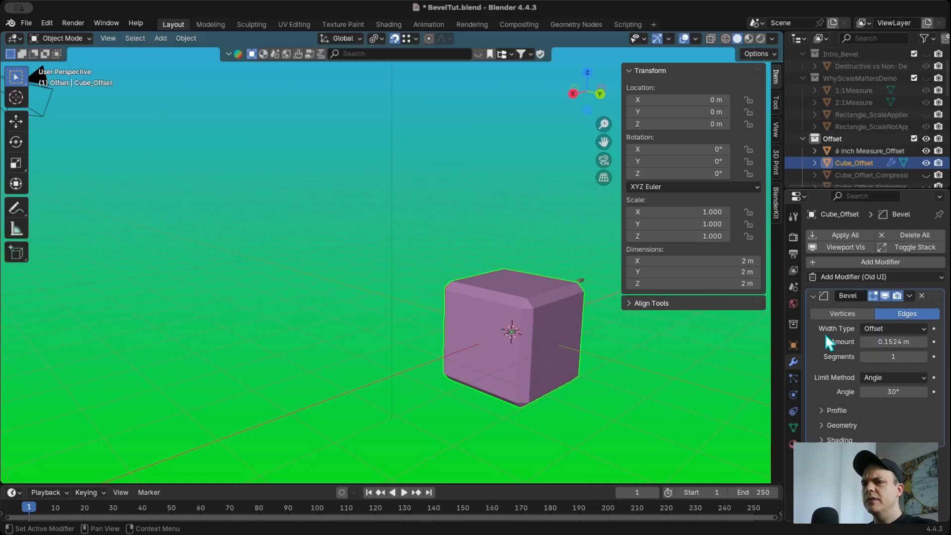
left_click(897, 329)
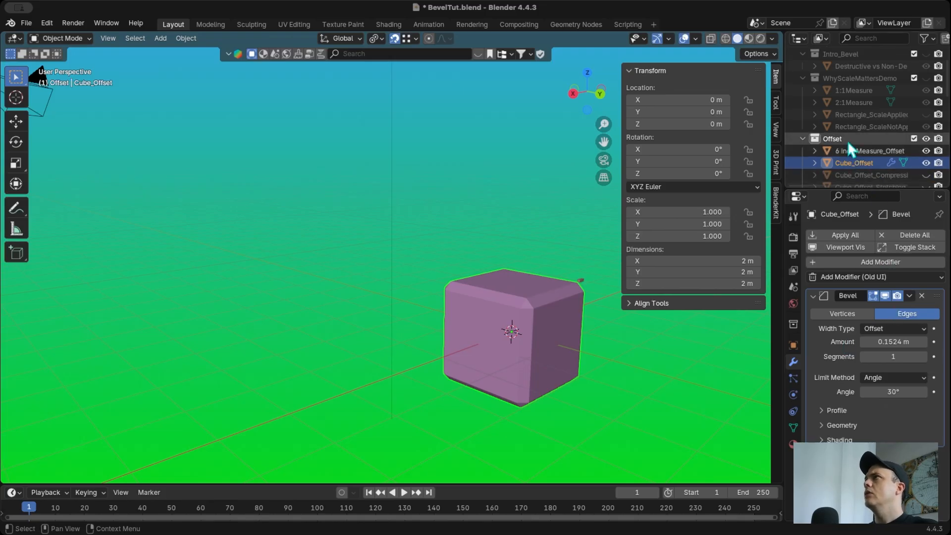
Examine Cube_Offset's bevelled corner against the 6 inch measure up close in back orthographic view
left_click(599, 93)
scroll(436, 314, "up", 6)
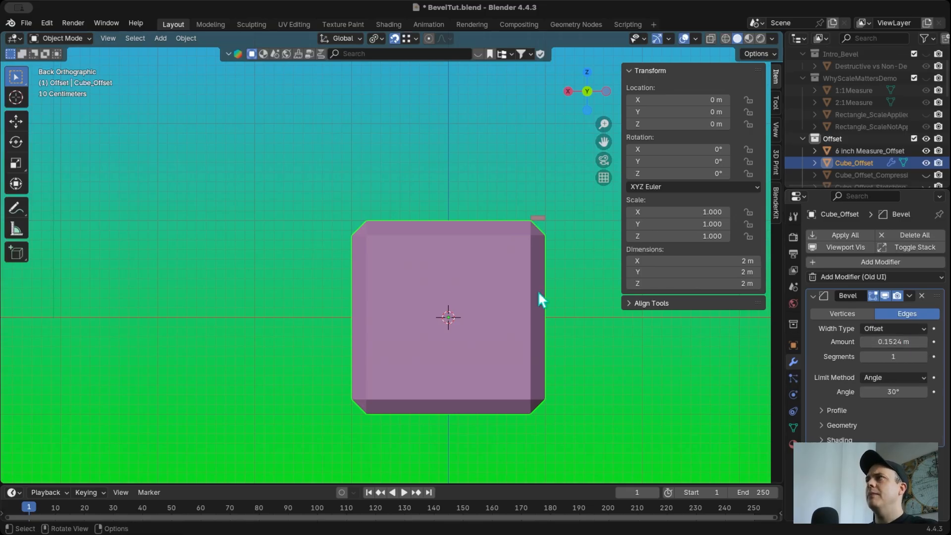
scroll(539, 297, "up", 9)
scroll(537, 290, "up", 1)
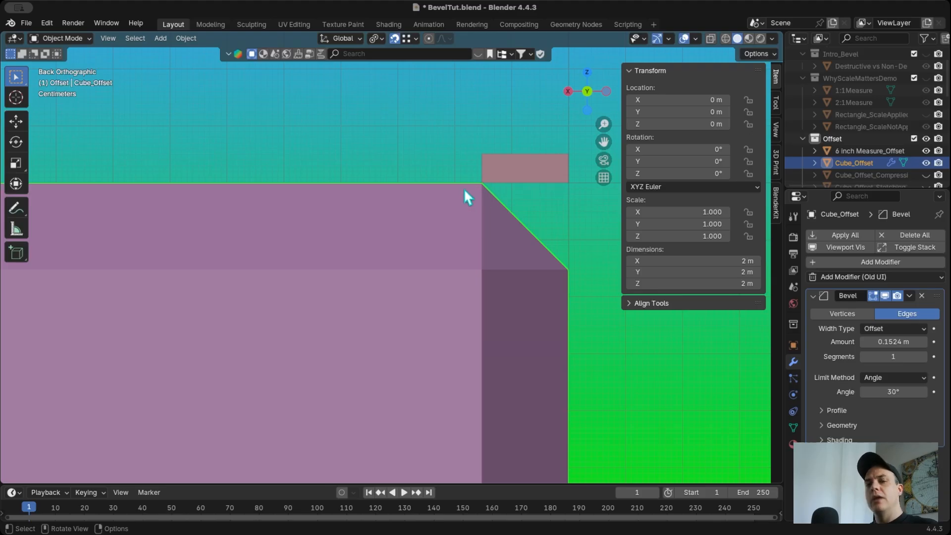
Switch Cube_Offset's Bevel modifier to Vertices and examine the cut corner beside the measure block in perspective
left_click(842, 314)
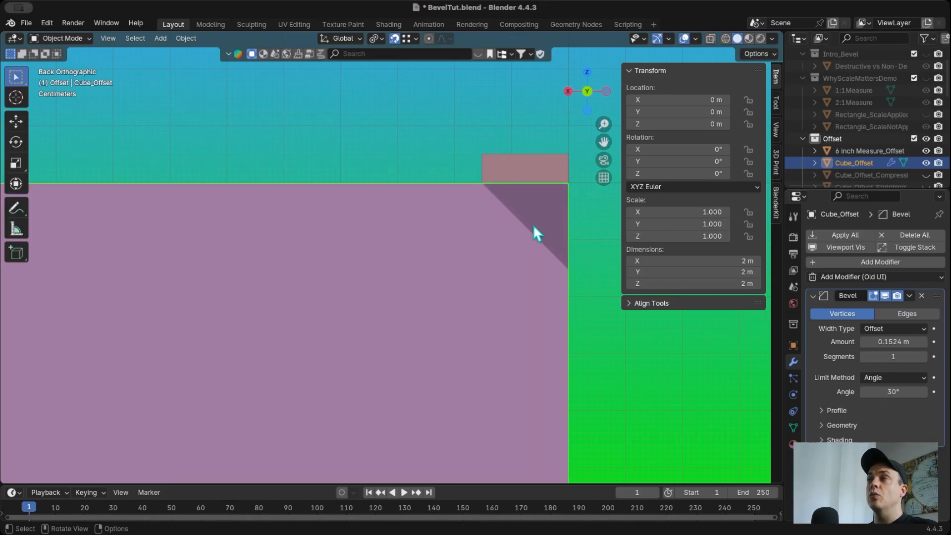
middle_click_drag(482, 183, 481, 183)
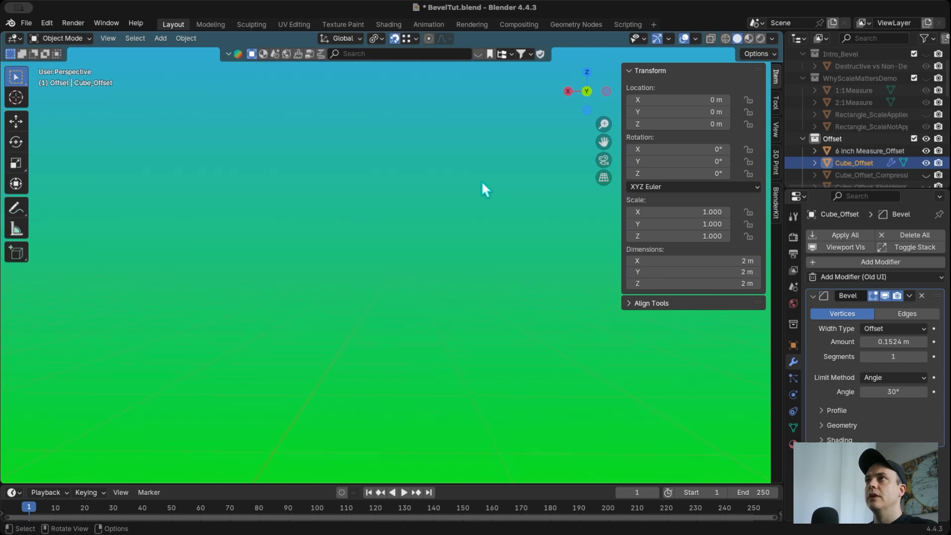
scroll(481, 182, "down", 12)
scroll(436, 247, "up", 8)
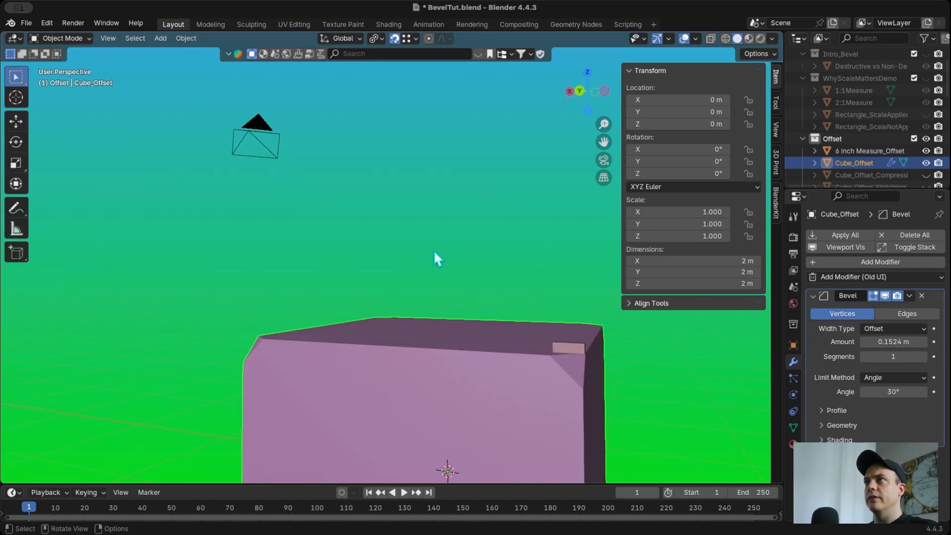
Set Cube_Offset's Bevel modifier back to Edges and compare the bevelled edges with the measure block from different angles
left_click(906, 313)
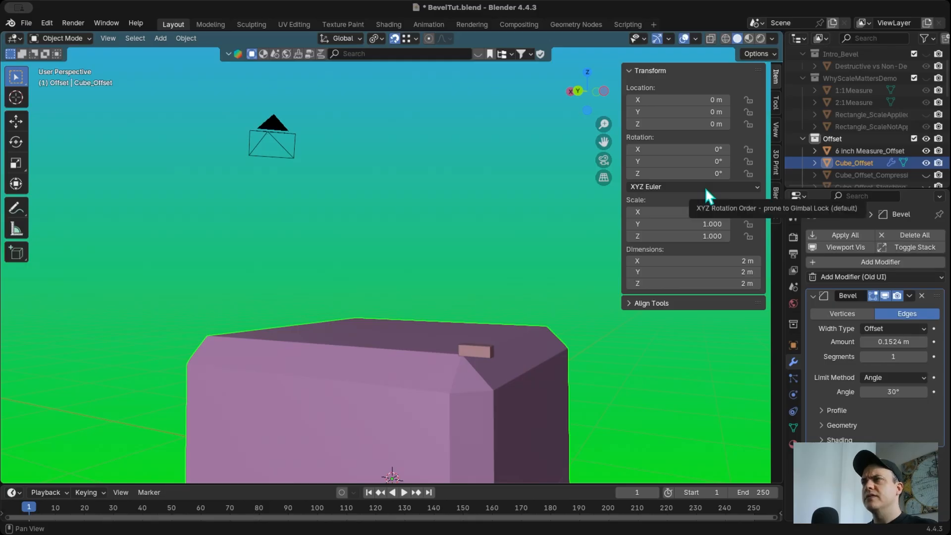
scroll(866, 147, "down", 2)
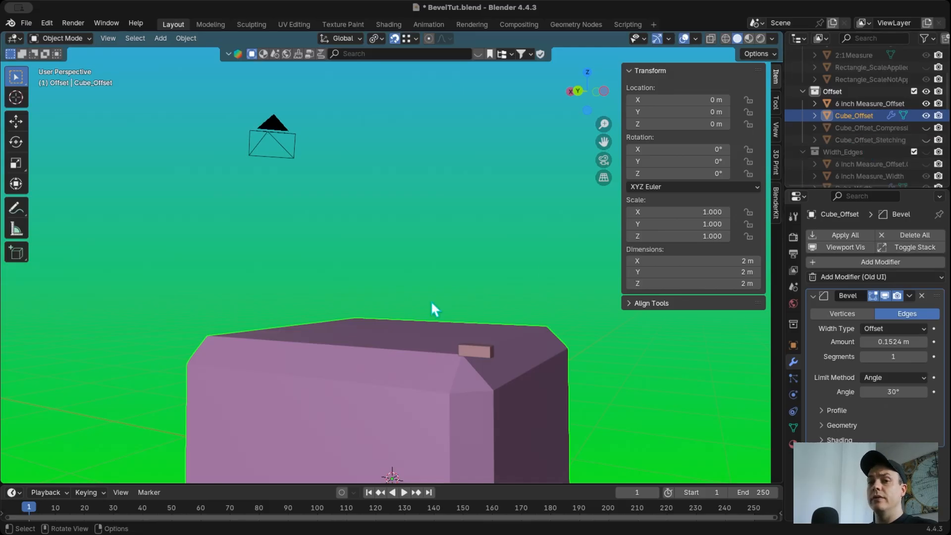
middle_click_drag(284, 417, 461, 358)
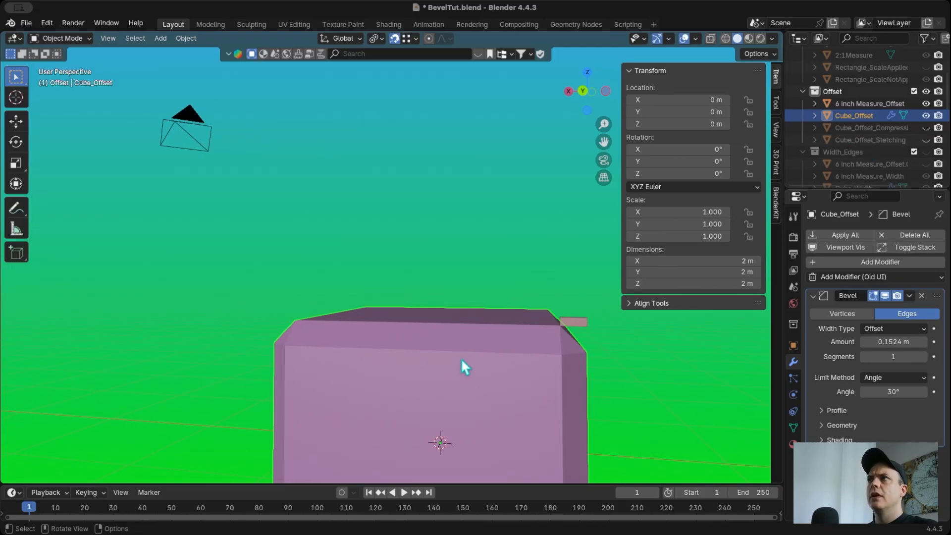
middle_click_drag(582, 326, 401, 385)
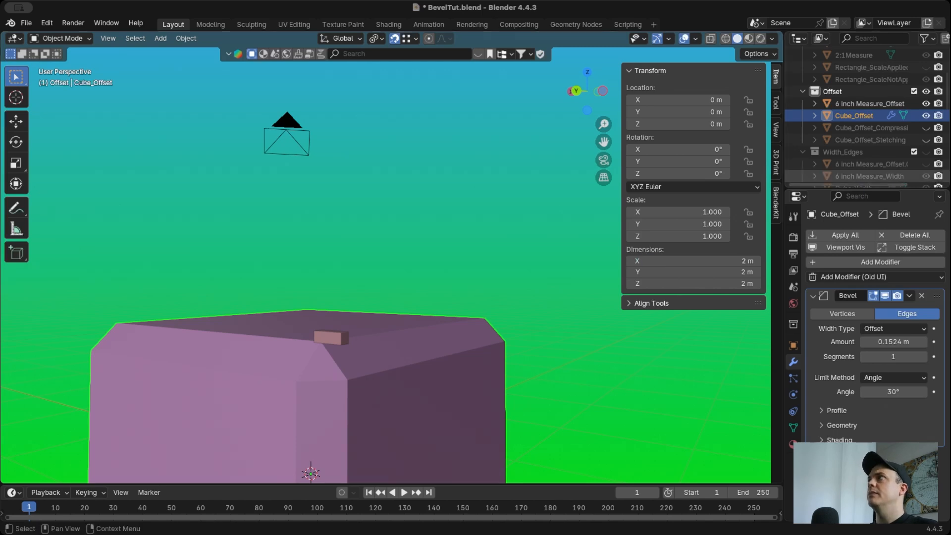
Hide Cube_Offset and its 6 inch measure, and show and select Cube_Offset_Compressing
left_click(925, 116)
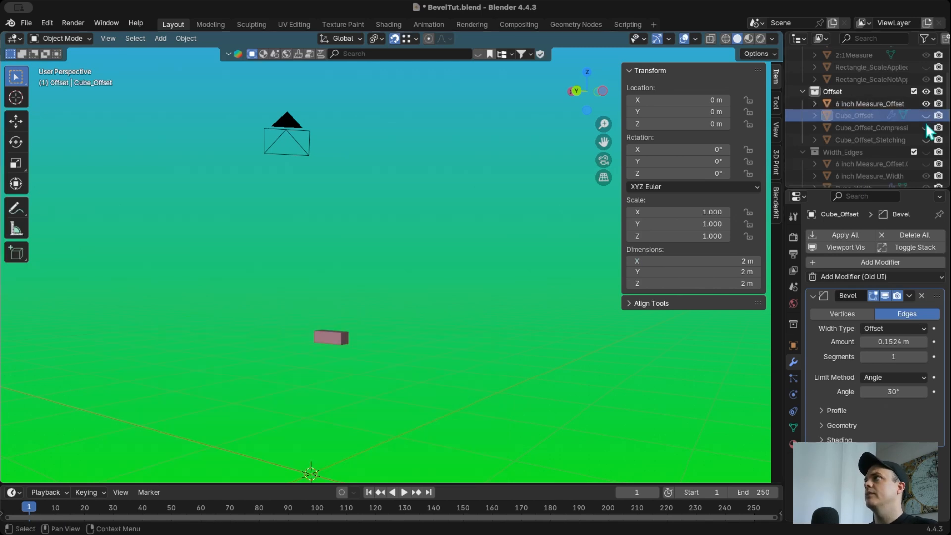
left_click(926, 103)
left_click(924, 127)
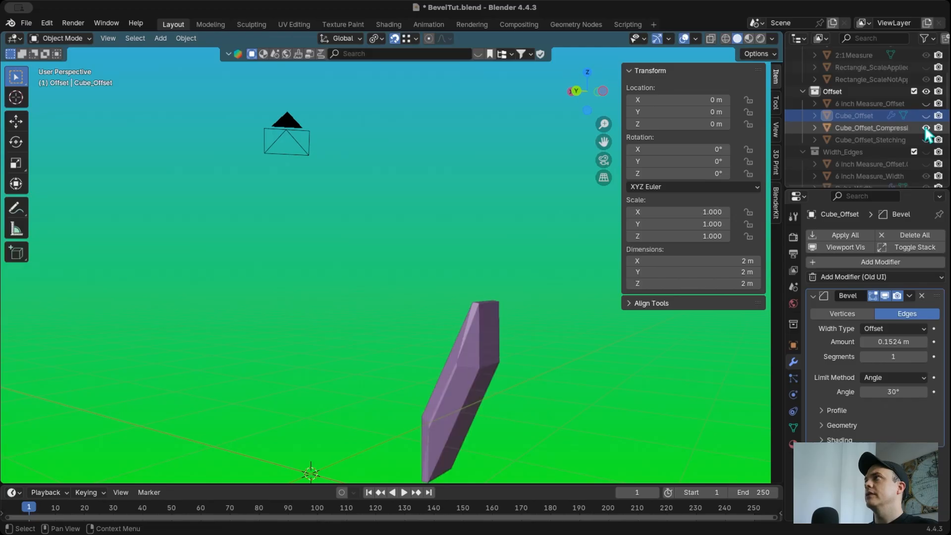
middle_click_drag(563, 367, 480, 411)
left_click(442, 403)
scroll(442, 404, "down", 5)
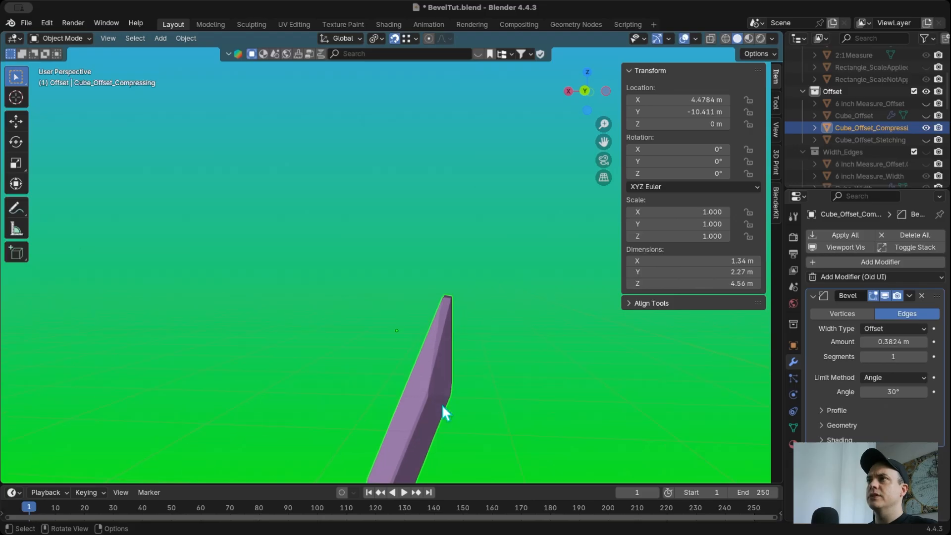
scroll(441, 404, "down", 2)
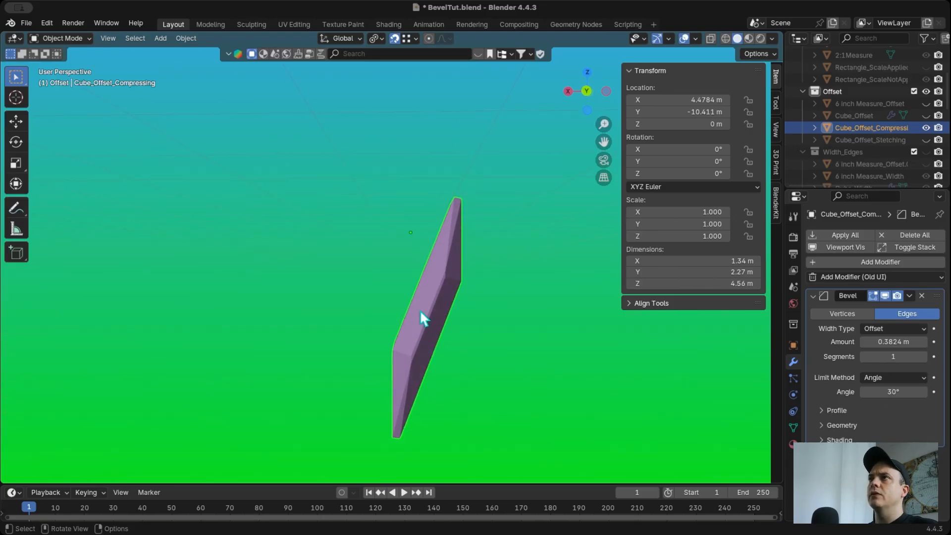
Compare Cube_Offset_Compressing's bevel with its original cage in Edit Mode, and examine its corners in Object Mode
scroll(420, 310, "right", 5)
scroll(362, 288, "left", 5, "shift")
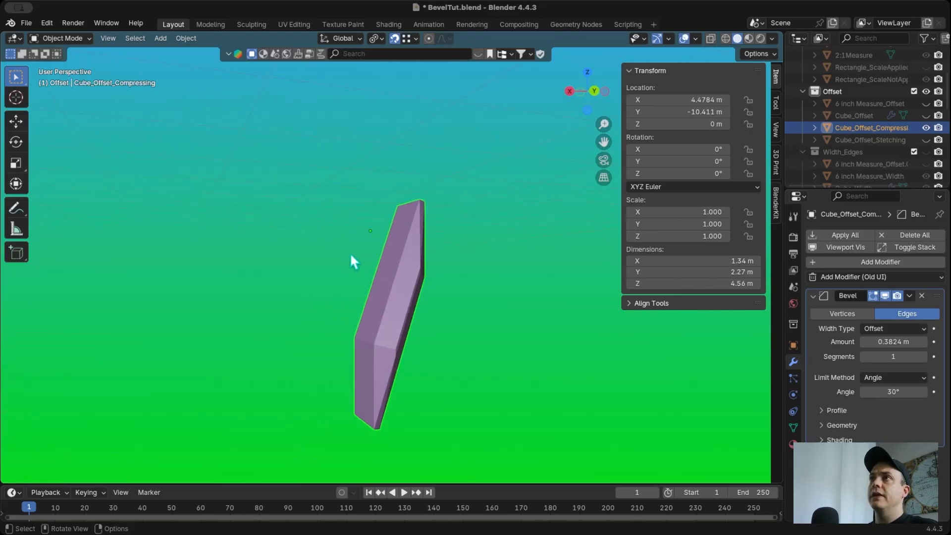
key("Tab")
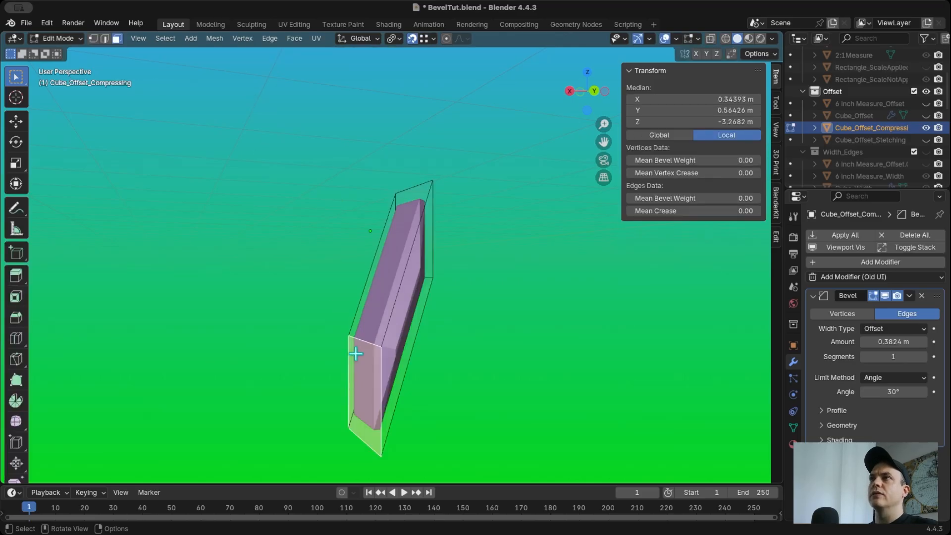
key("Tab")
scroll(350, 338, "up", 6)
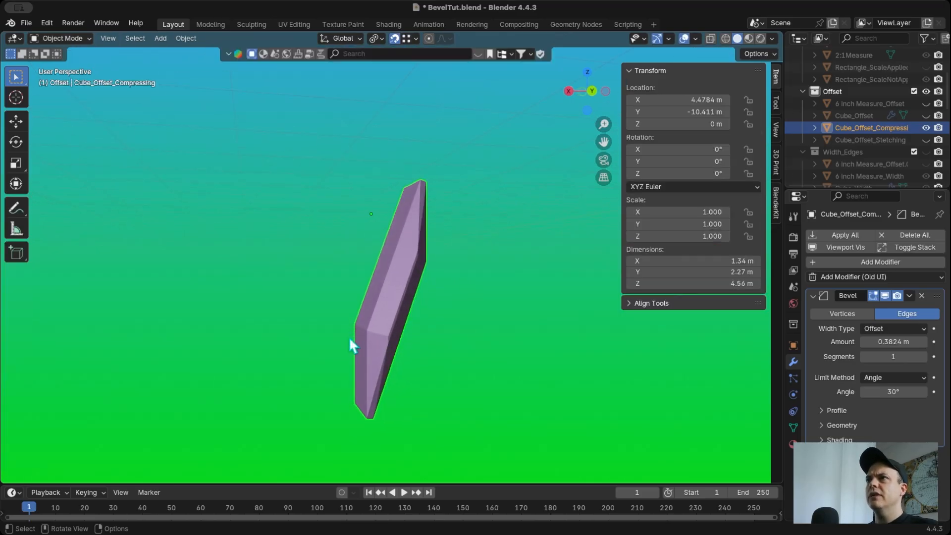
middle_click_drag(349, 338, 349, 360)
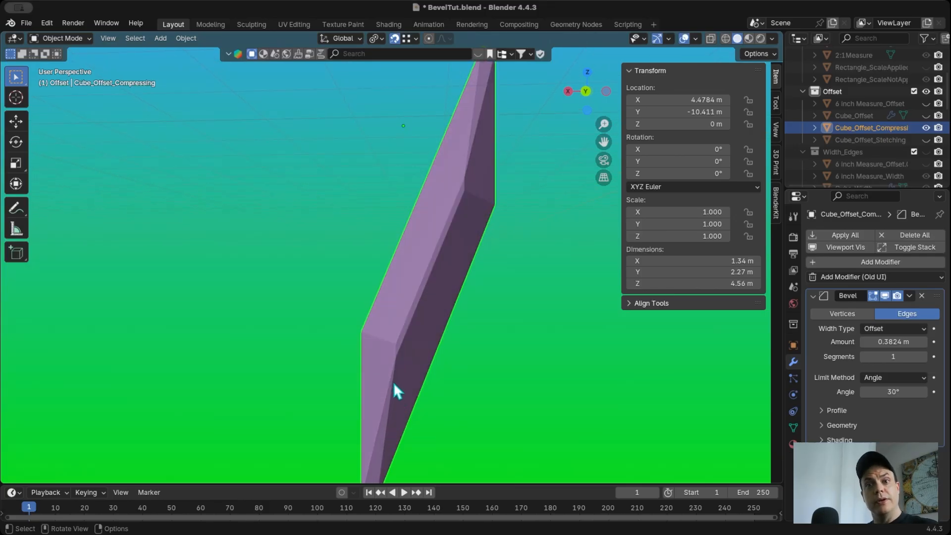
middle_click_drag(416, 315, 495, 284)
Show Cube_Offset_Stetching, hide Cube_Offset_Compressing and select the stretched shape in the viewport
left_click(925, 139)
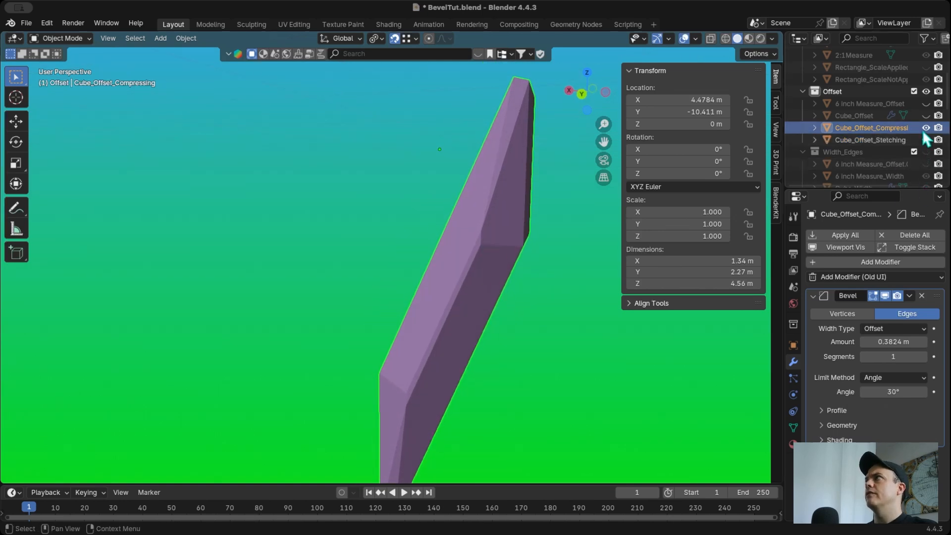
left_click(926, 127)
scroll(441, 325, "down", 8)
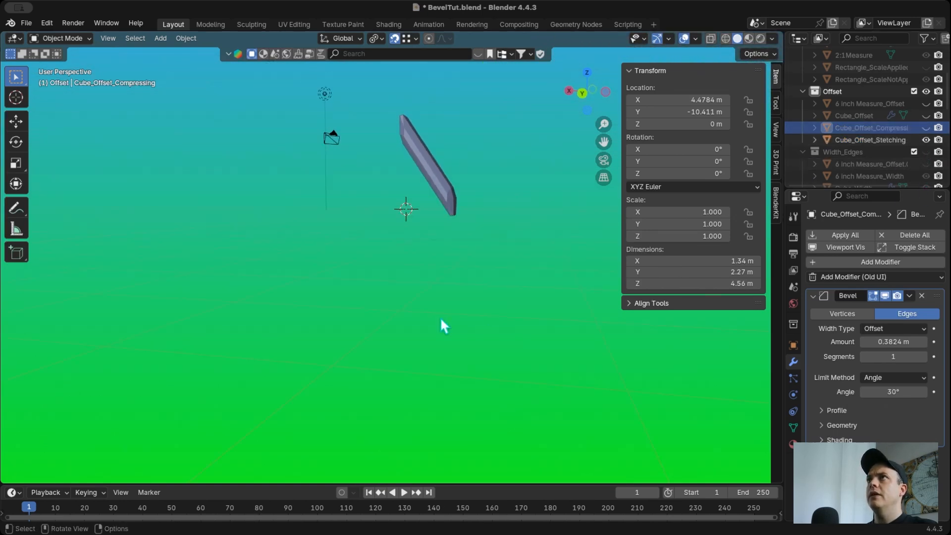
scroll(441, 319, "up", 6)
middle_click_drag(497, 272, 537, 262)
left_click(525, 238)
Compare Cube_Offset_Stetching's bevel with its original cage in Edit Mode, and examine the stretched corners from other sides
key("Tab")
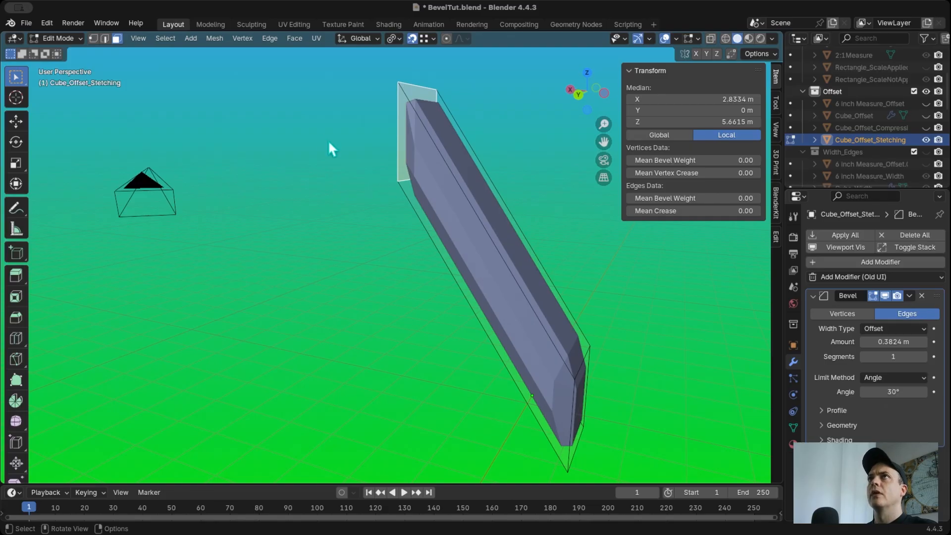
key("Tab")
scroll(425, 228, "up", 2)
middle_click_drag(425, 227, 423, 227)
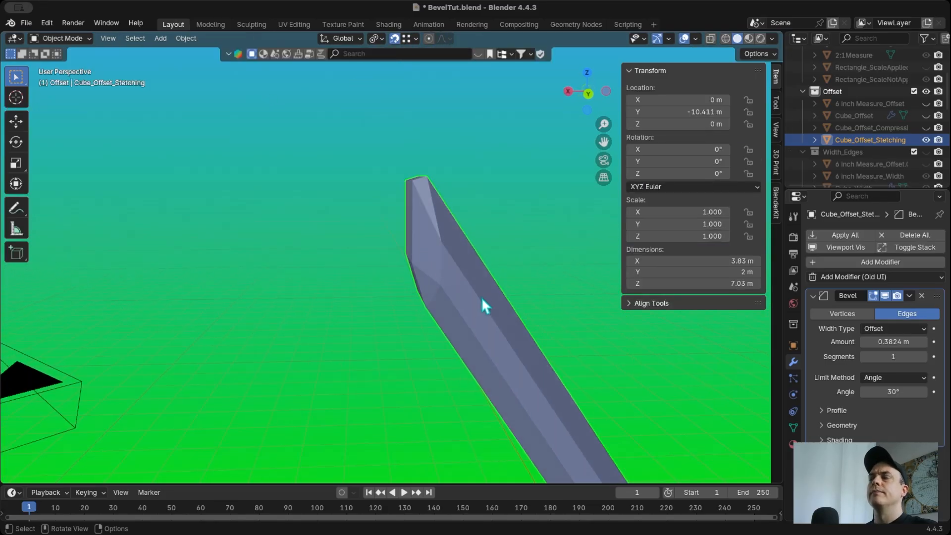
middle_click_drag(482, 297, 482, 301)
scroll(482, 297, "down", 4)
scroll(481, 297, "up", 4)
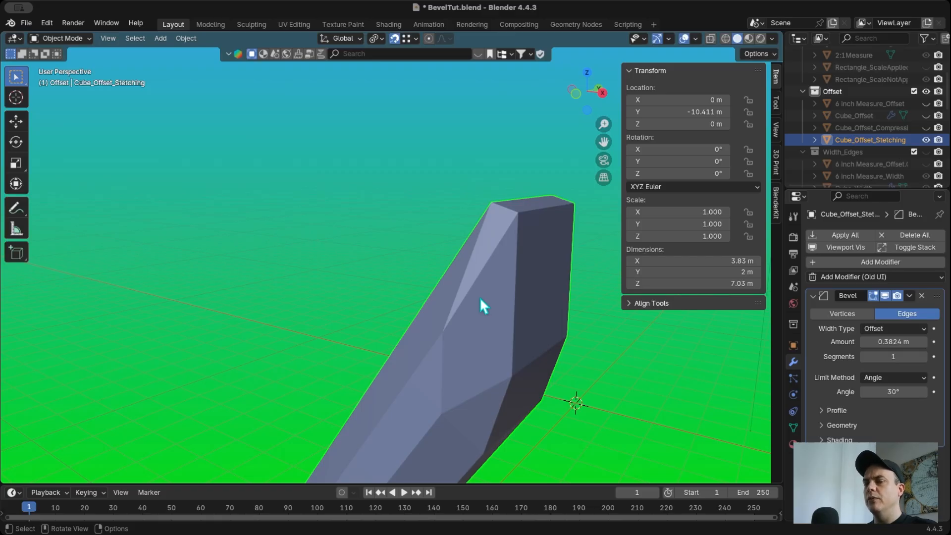
Hide Cube_Offset_Stetching, show the Width_Edges collection and bring its objects into view in the outliner
left_click(926, 140)
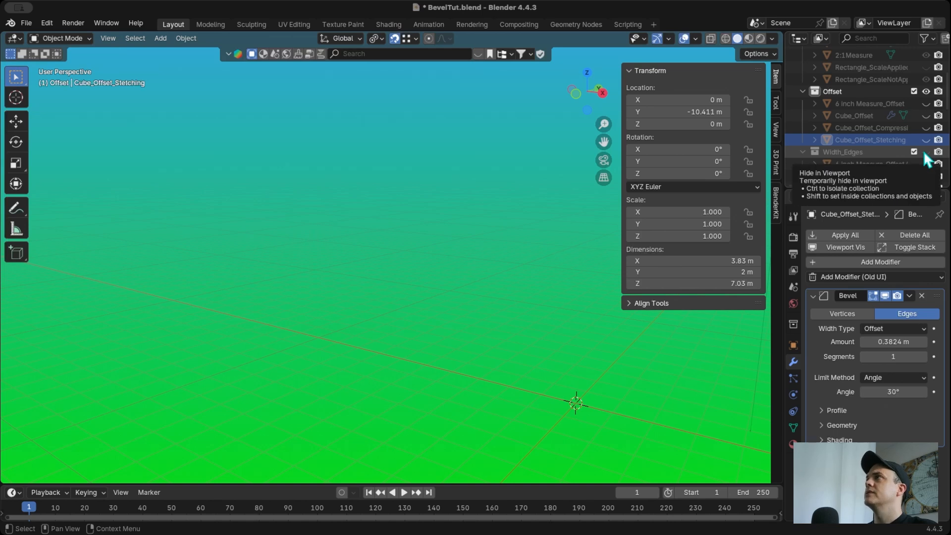
left_click(924, 152)
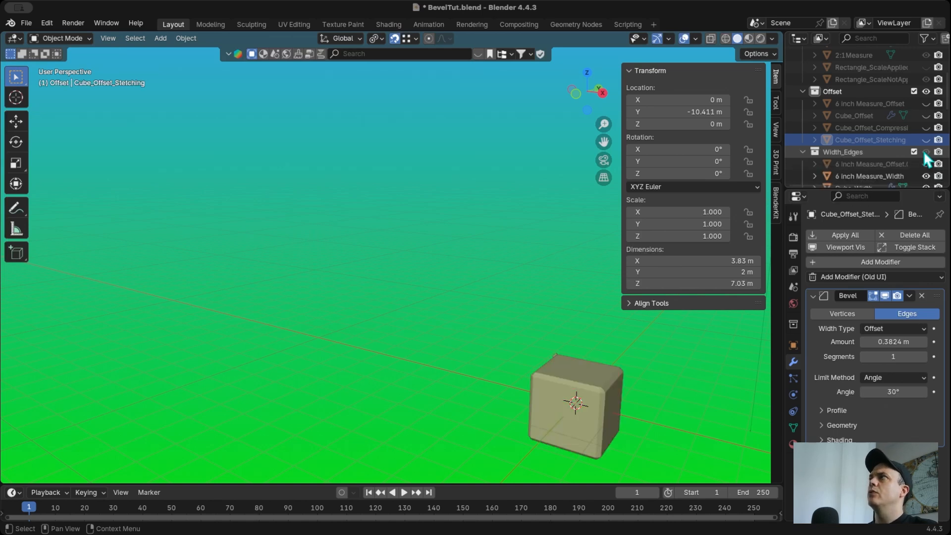
scroll(885, 153, "down", 2)
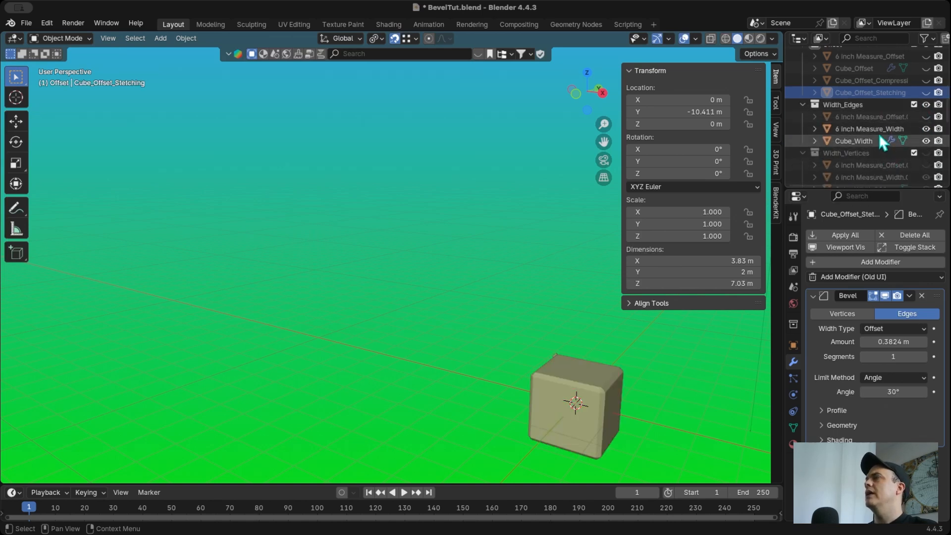
Select Cube_Width in the Width_Edges collection and examine its bevelled corner against the width measure in Back Orthographic view
left_click(859, 104)
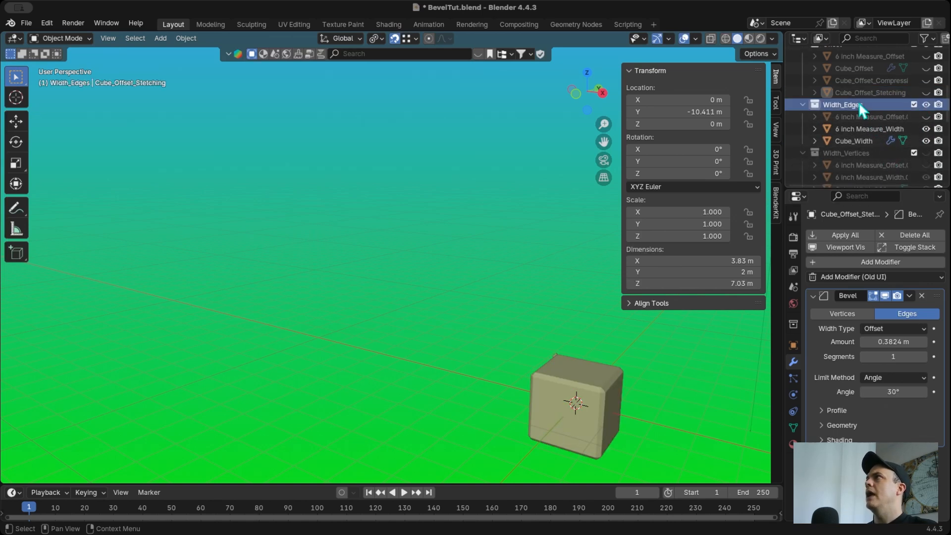
left_click(864, 139)
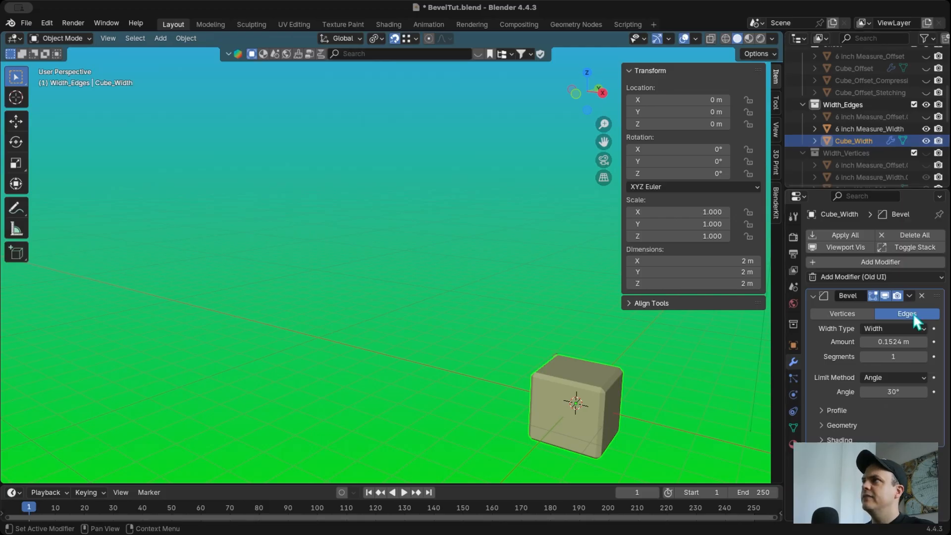
scroll(562, 401, "up", 1)
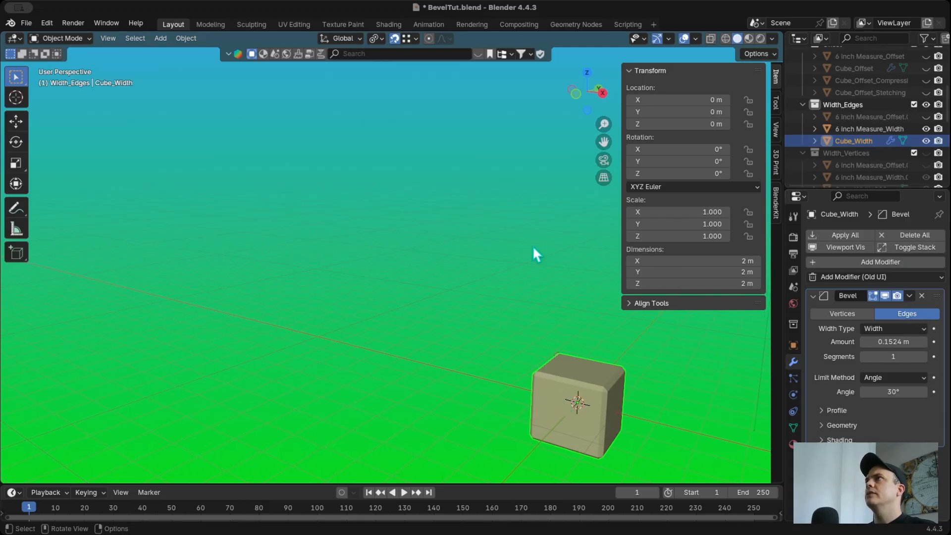
left_click(599, 93)
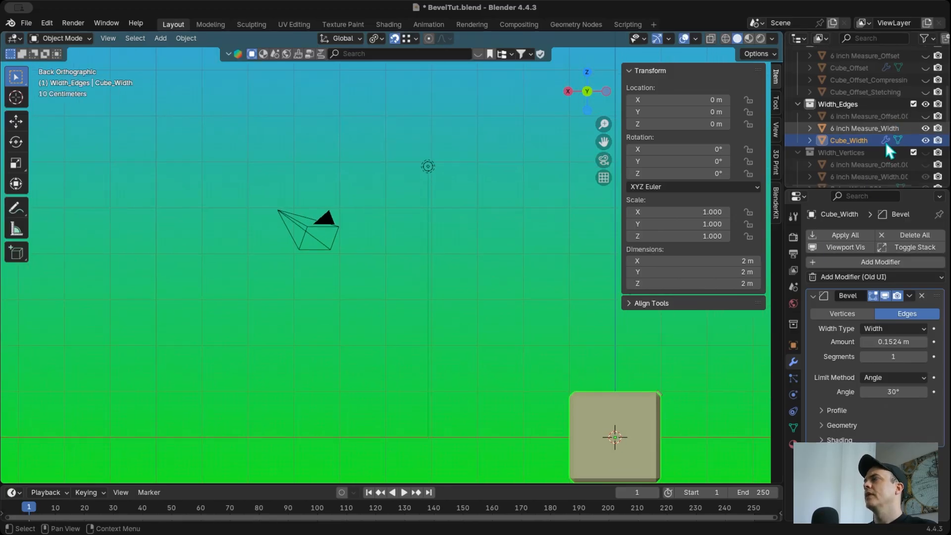
scroll(883, 159, "down", 2)
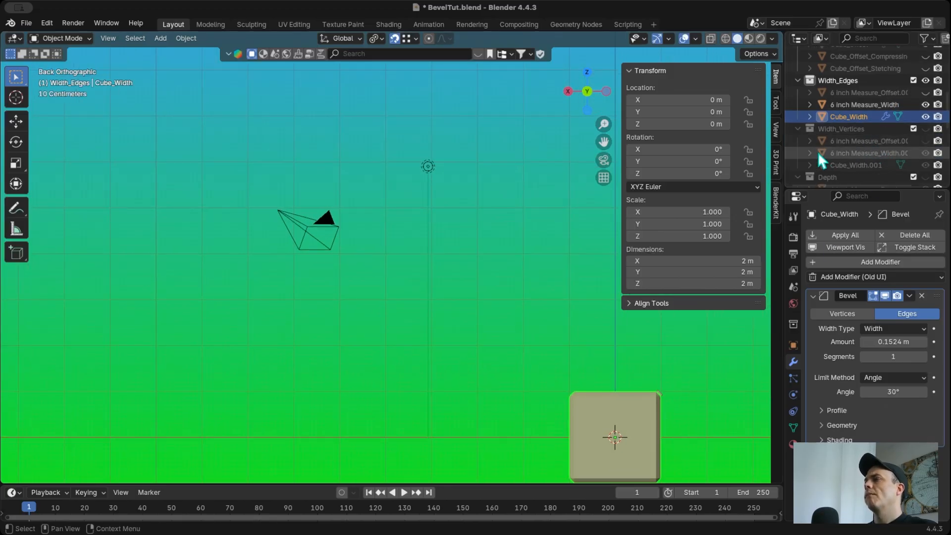
scroll(625, 342, "up", 5)
scroll(625, 343, "right", 5, "shift")
scroll(625, 343, "up", 4)
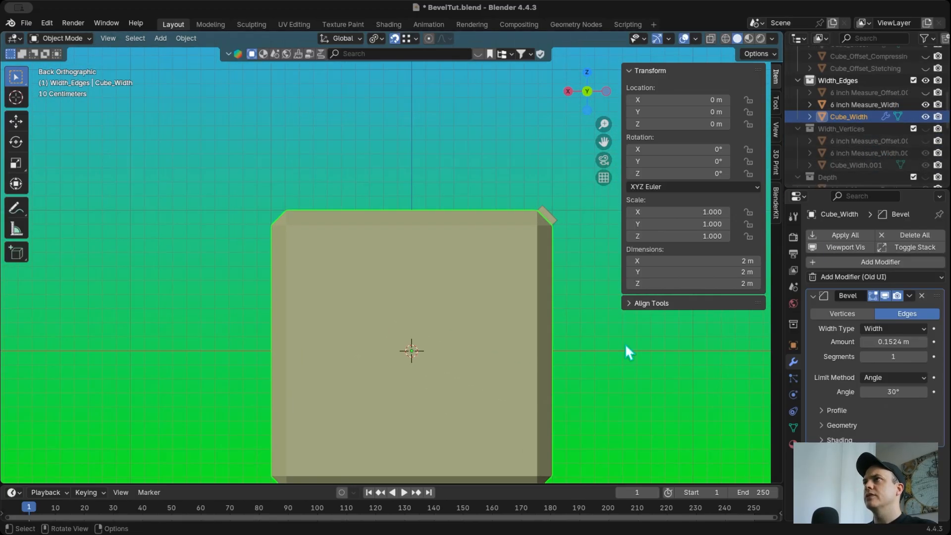
scroll(625, 343, "right", 3, "shift")
scroll(625, 344, "up", 3)
scroll(625, 344, "up", 1)
scroll(625, 343, "right", 1, "shift")
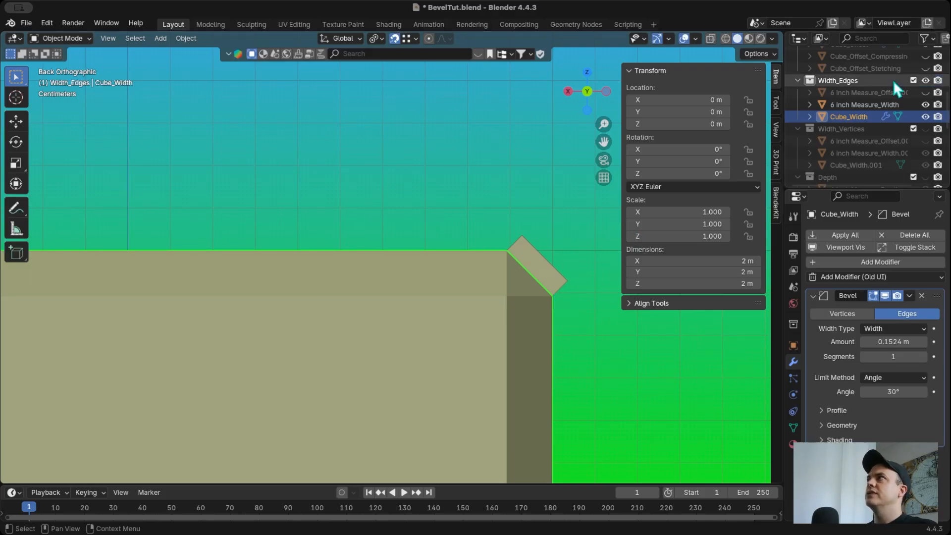
Show the offset measure in Width_Edges and select it beside the width measure at Cube_Width's corner
left_click(925, 93)
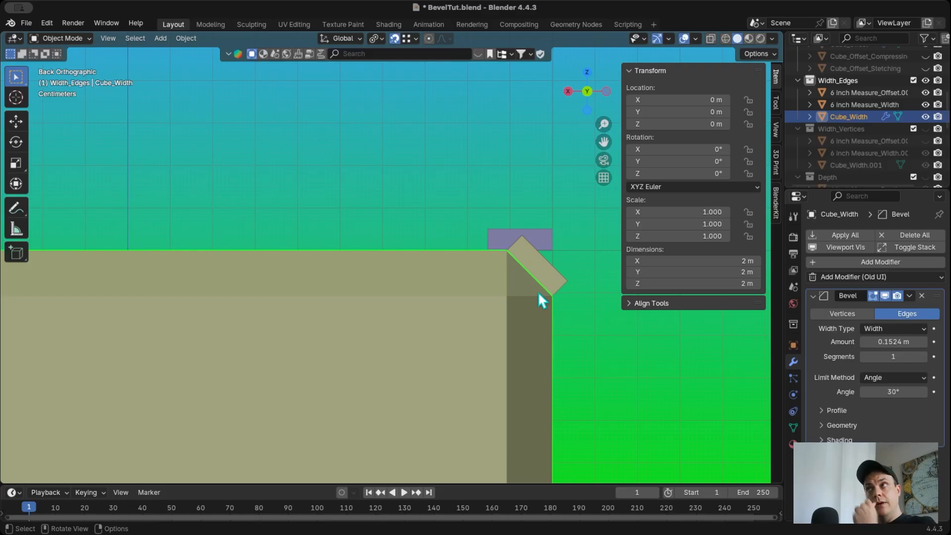
left_click(537, 258)
left_click(496, 237)
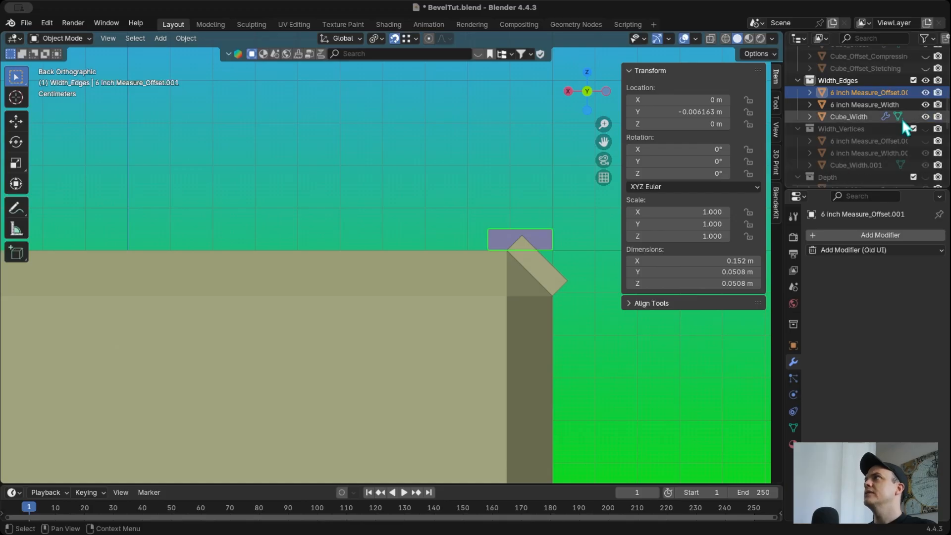
Hide the Width_Edges collection and show the Depth collection
left_click(925, 80)
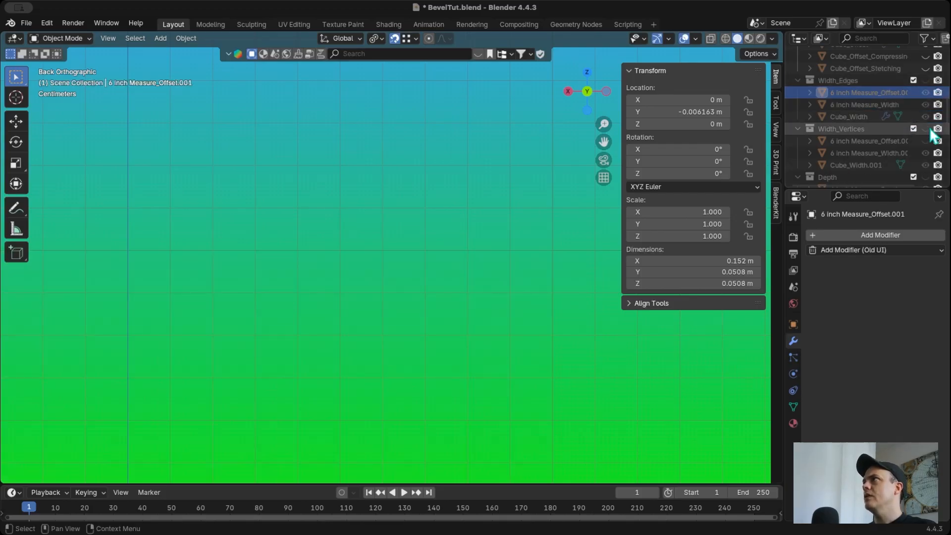
scroll(922, 130, "down", 4)
scroll(922, 130, "down", 2)
left_click(924, 129)
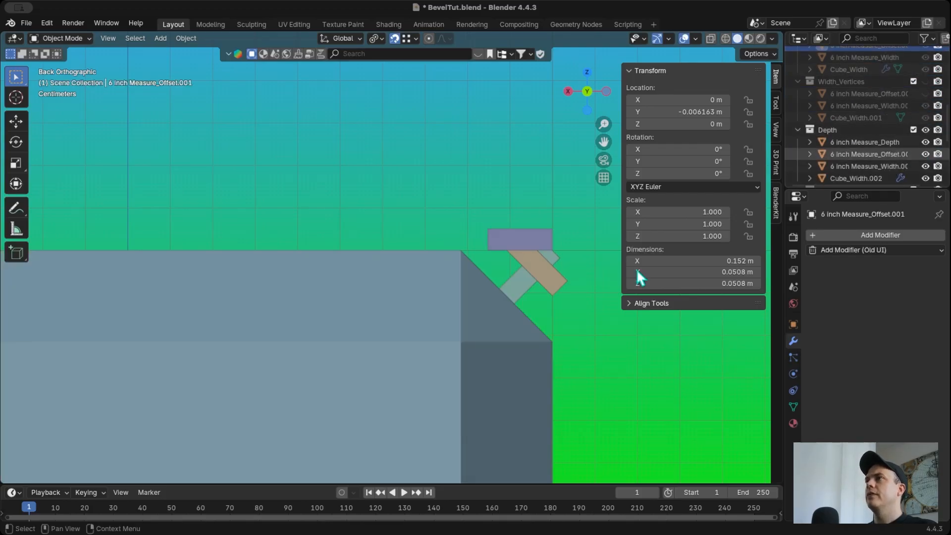
Compare the width, depth and offset measures at the Depth cube's bevelled corner, selecting each in turn
scroll(551, 304, "down", 1)
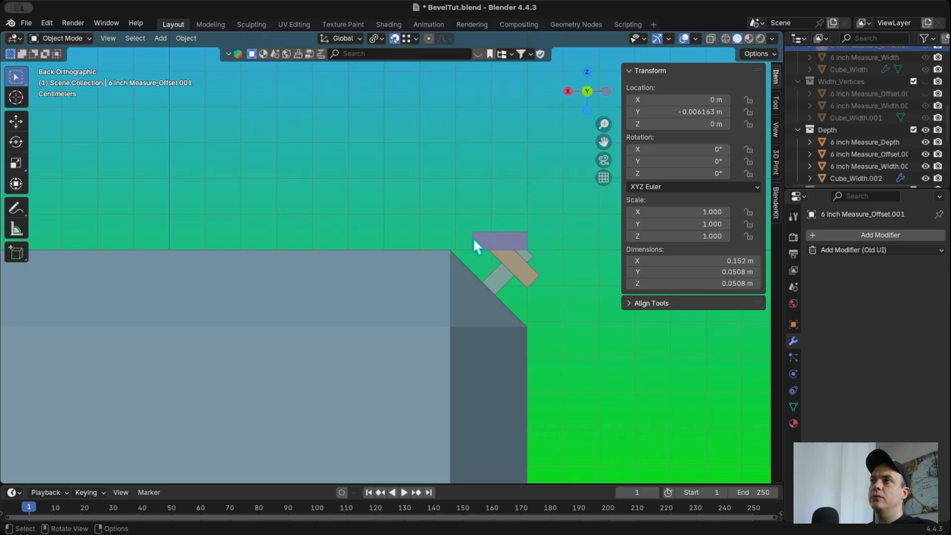
left_click(519, 264)
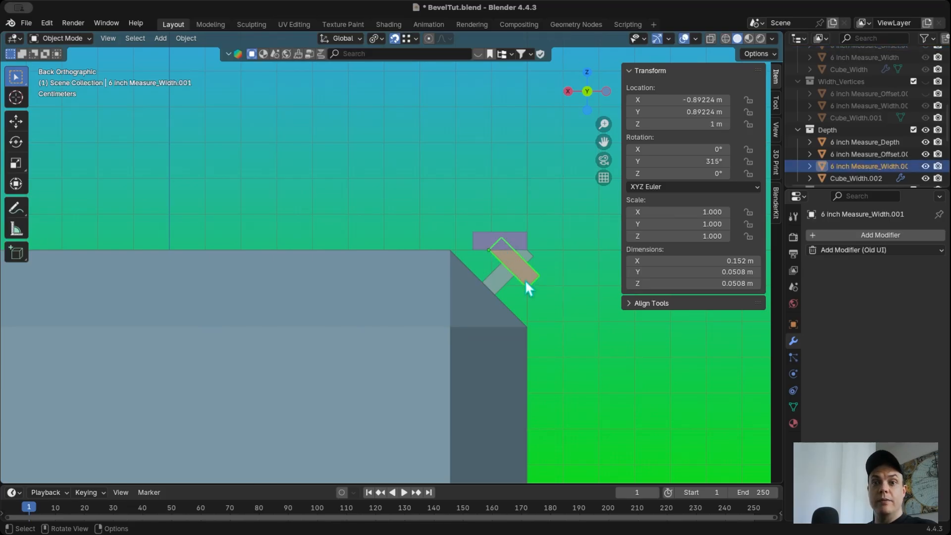
left_click(499, 279)
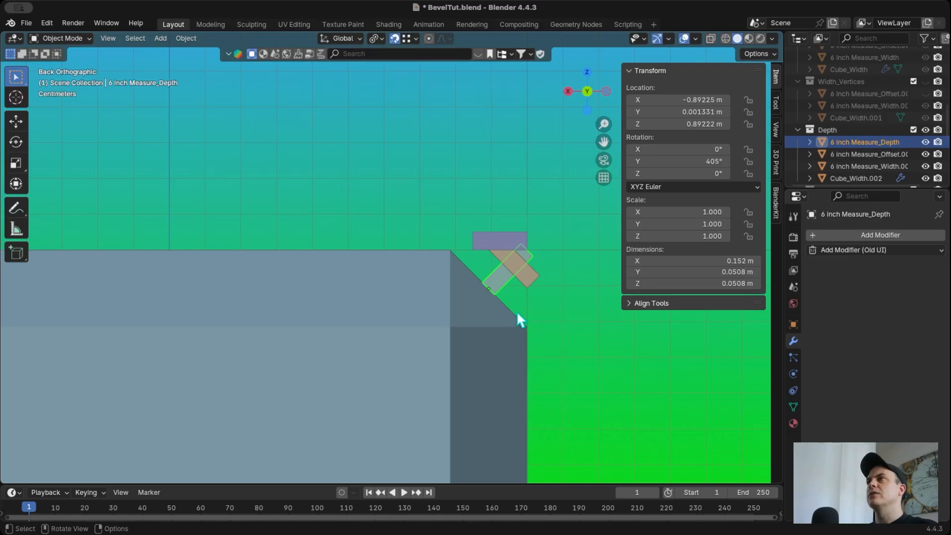
left_click(531, 275)
left_click(518, 242)
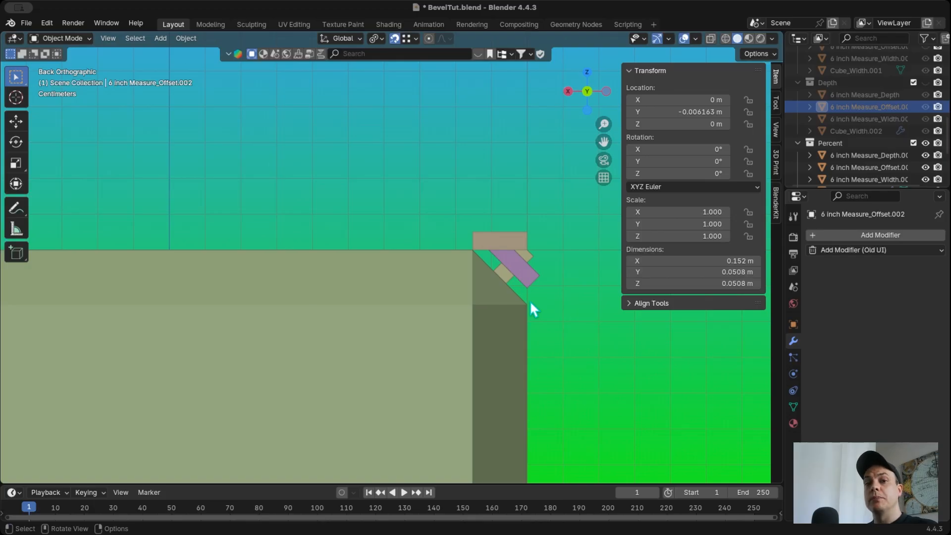
Select Cube_Percent in the Percent collection and examine its bevelled corner against the three measures
scroll(499, 330, "down", 5)
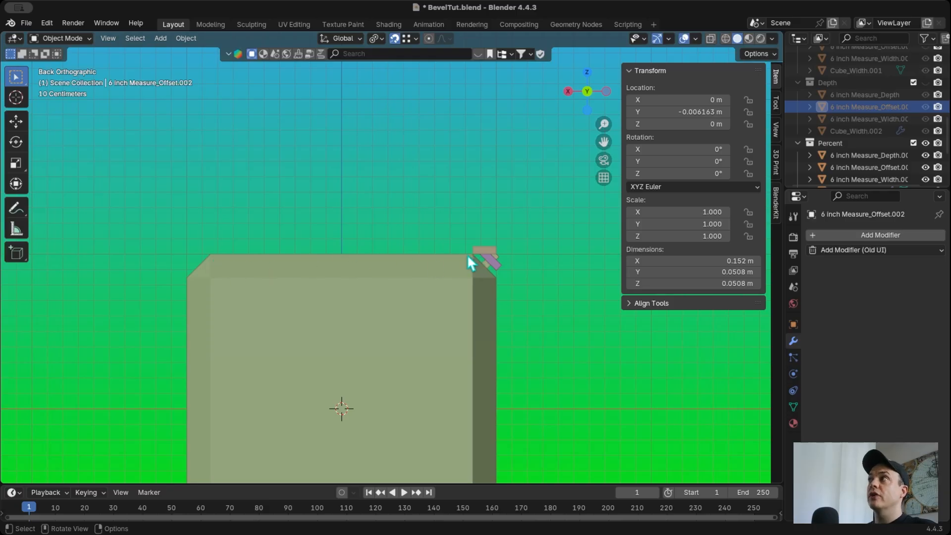
scroll(856, 128, "down", 5)
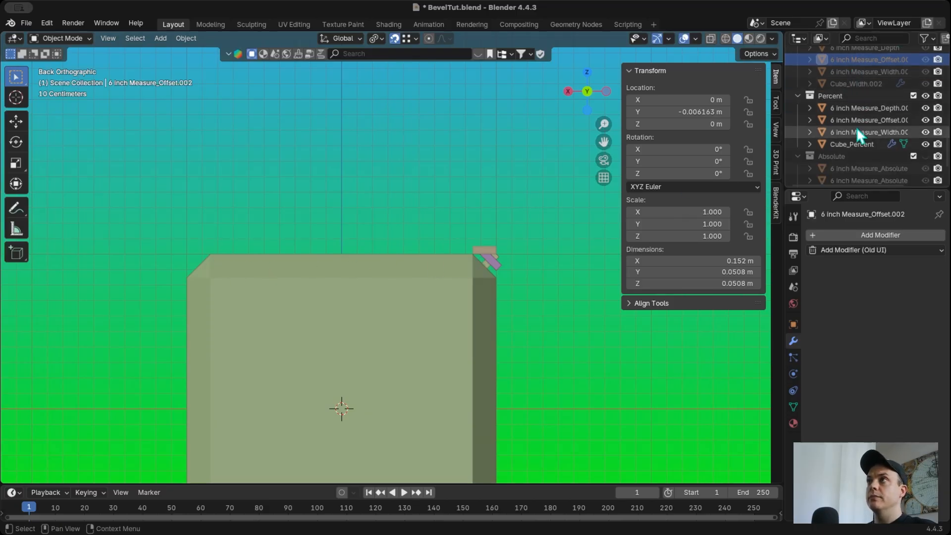
scroll(856, 134, "up", 2)
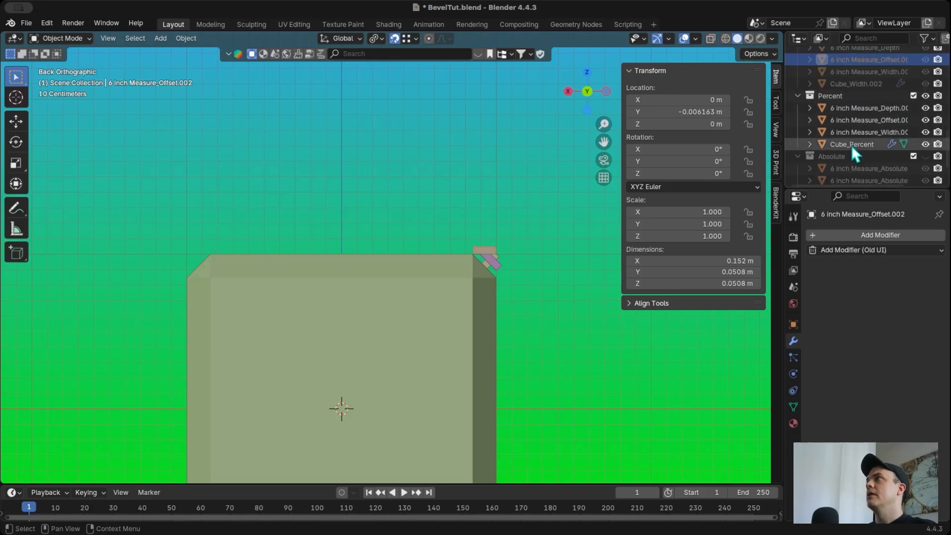
left_click(851, 144)
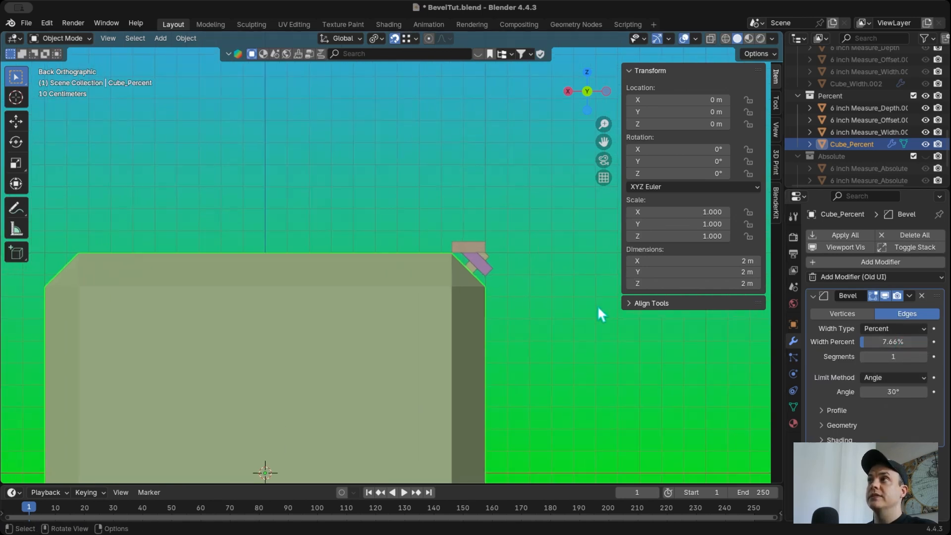
scroll(597, 305, "up", 6)
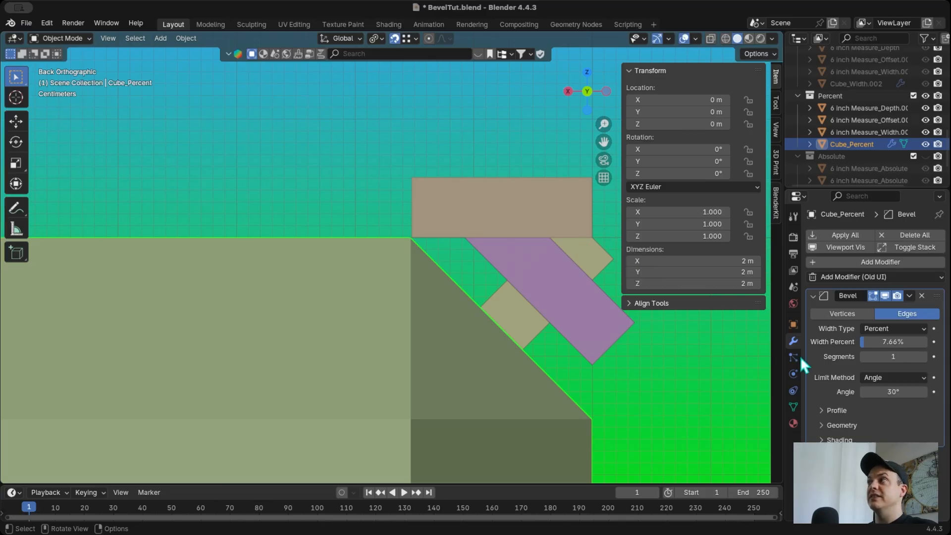
scroll(456, 298, "down", 7)
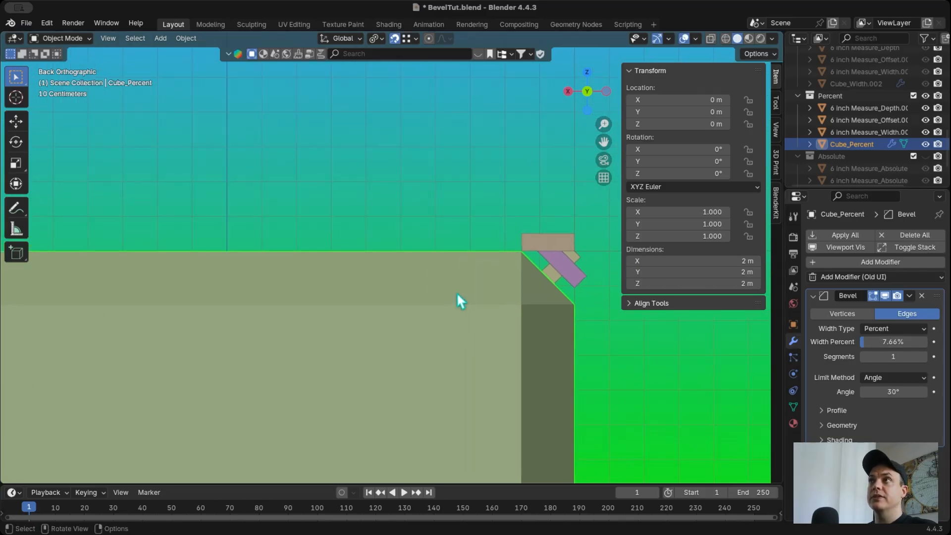
scroll(459, 287, "down", 2)
scroll(482, 255, "right", 3, "shift")
scroll(483, 254, "down", 1)
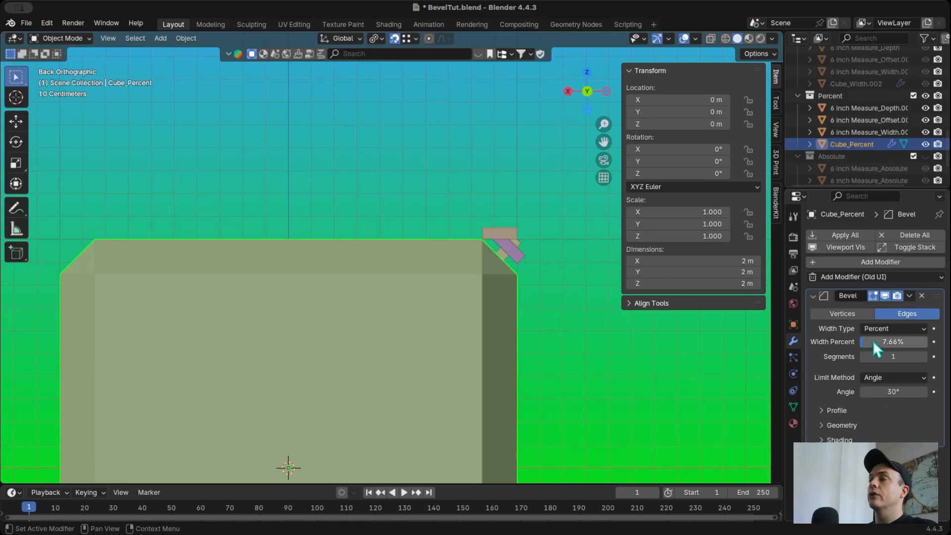
Raise Cube_Percent's bevel Width Percent to 54.06% and inspect the resulting shape from several sides
left_click_drag(873, 340, 907, 347)
scroll(372, 364, "down", 7)
scroll(370, 363, "right", 10)
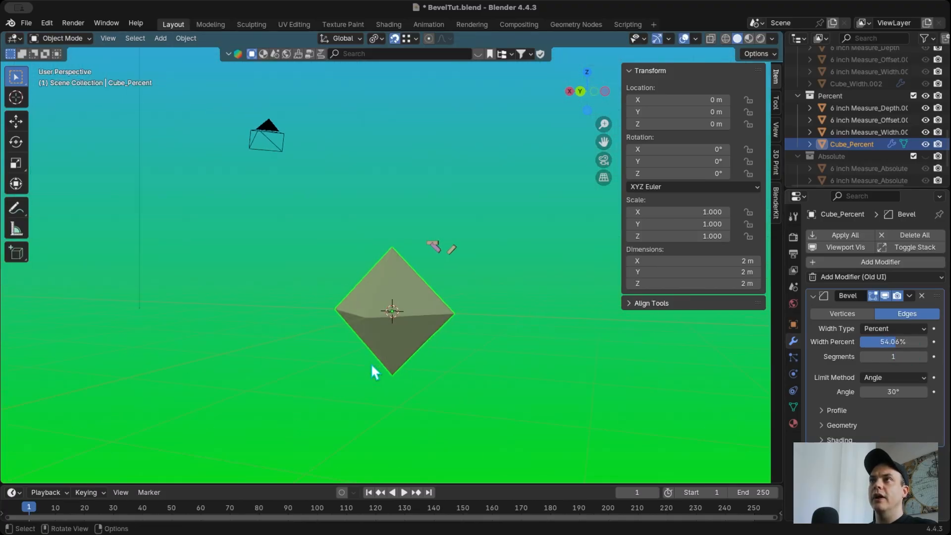
scroll(370, 364, "left", 15)
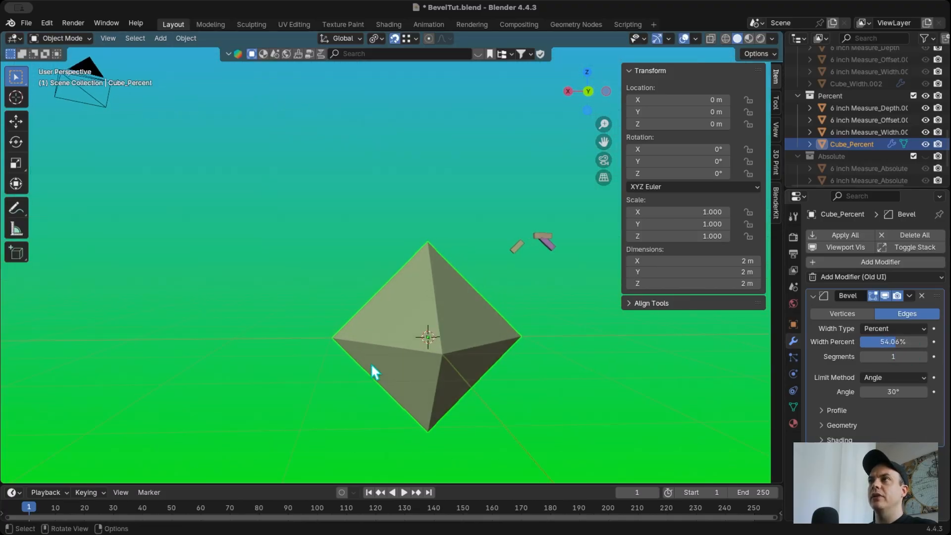
scroll(370, 364, "up", 10)
scroll(371, 363, "down", 12)
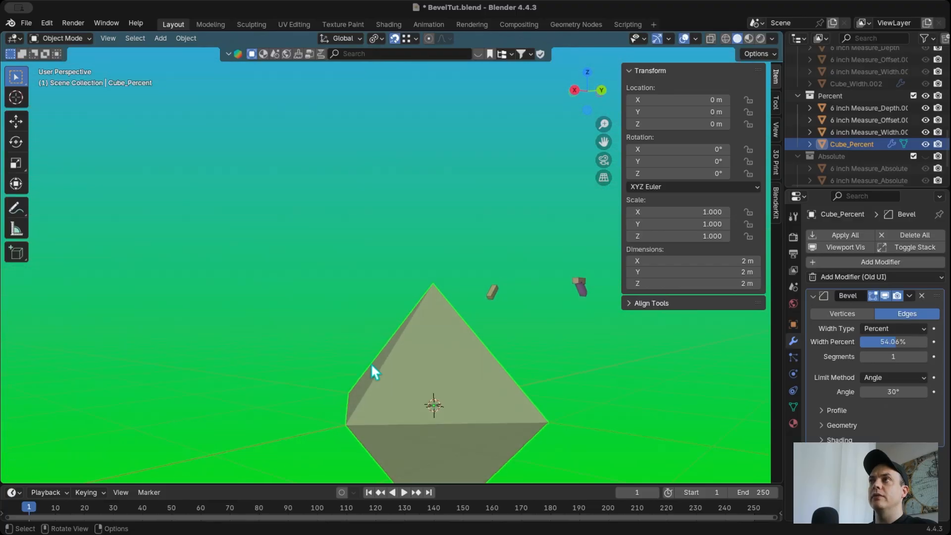
scroll(371, 363, "right", 12)
scroll(371, 363, "up", 5)
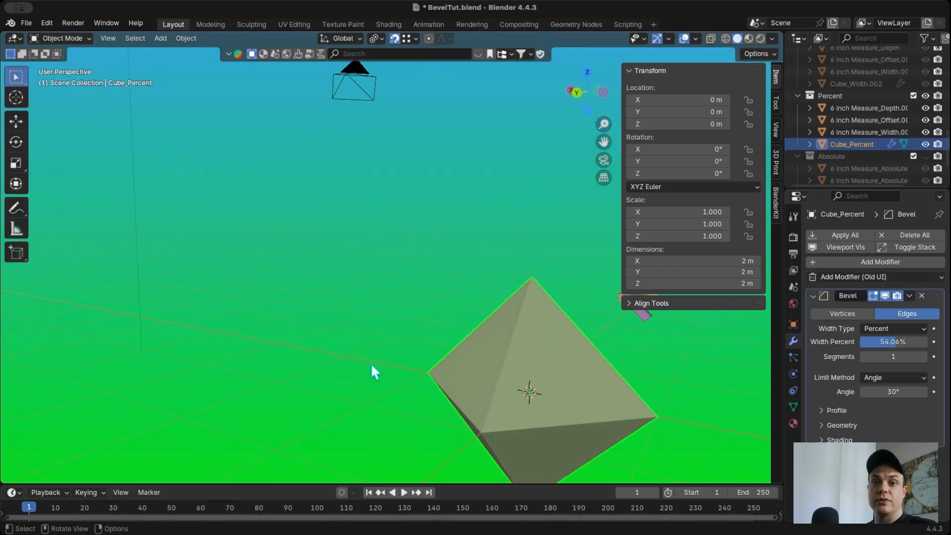
scroll(375, 372, "right", 3)
scroll(370, 363, "right", 6)
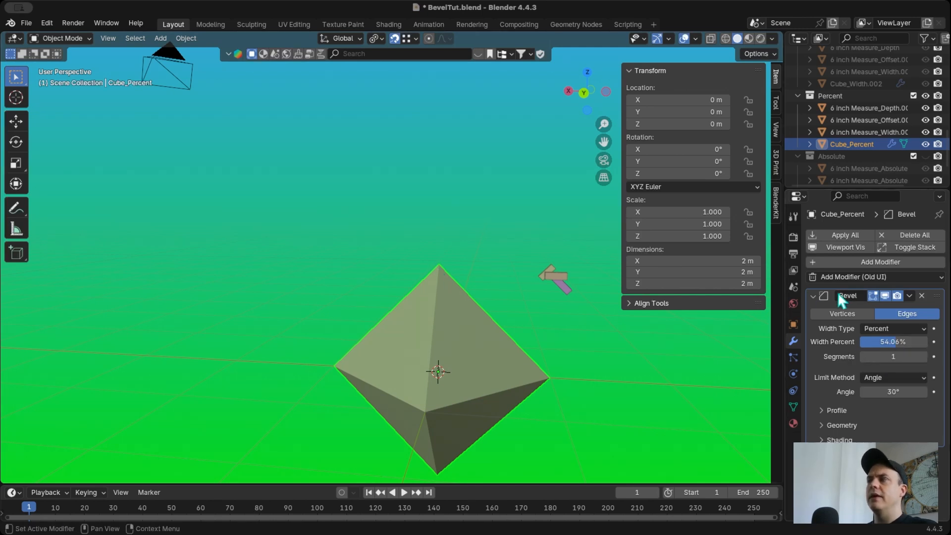
Try Width Percent values of 37.26% and 18.86% on Cube_Percent, and undo all the Width Percent changes
left_click_drag(888, 347, 878, 344)
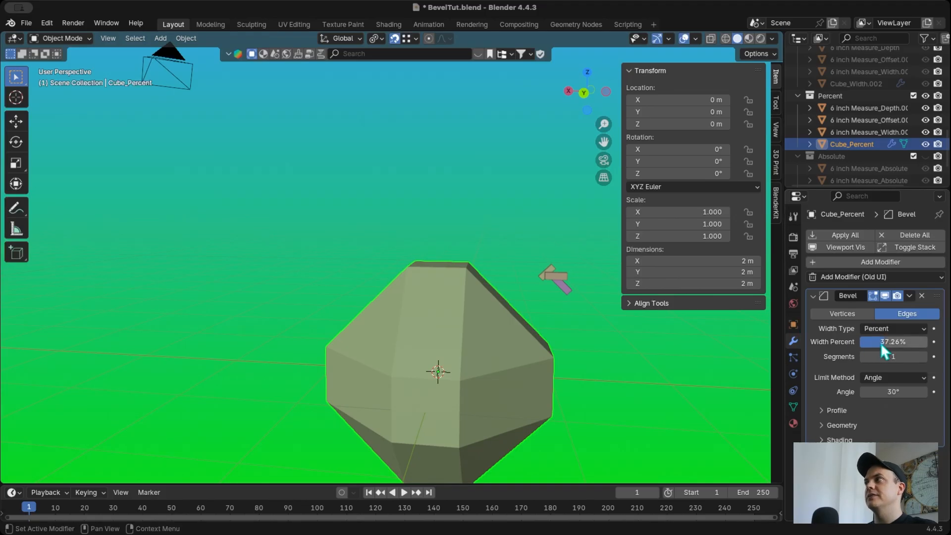
mouse_move(882, 344)
left_mouse_down()
mouse_move(902, 346)
mouse_move(880, 344)
left_mouse_up()
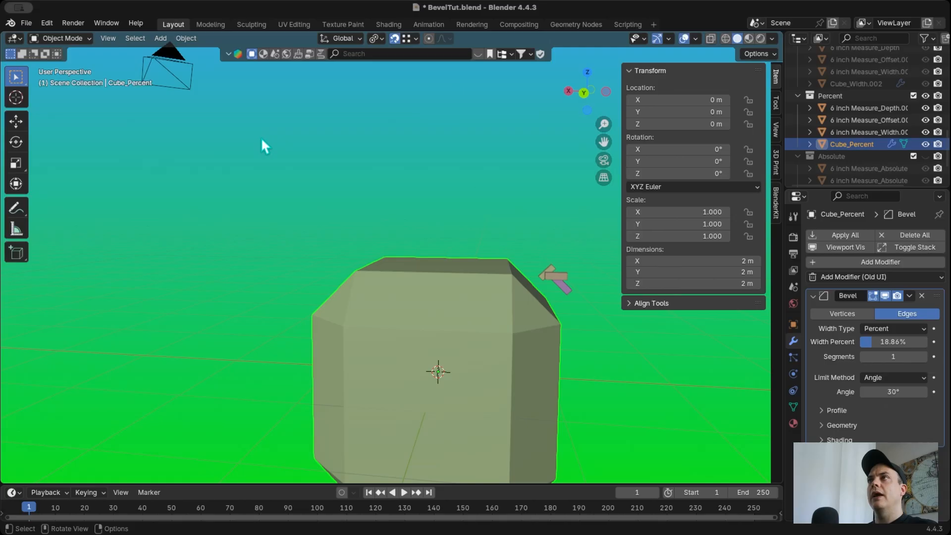
key("ctrl+z")
key("ctrl+z")
key("ctrl+z")
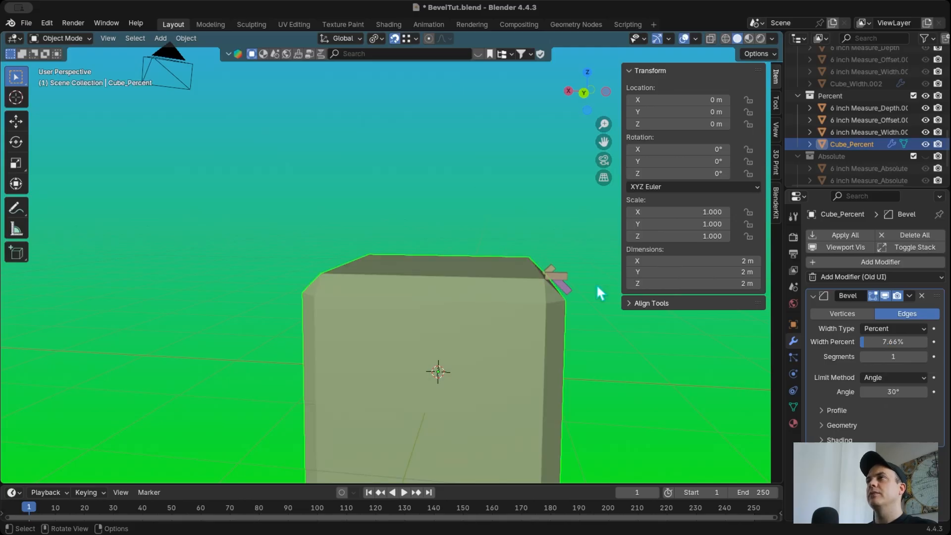
Compare Cube_Percent's bevelled corner with the measures up close in Back Orthographic view
left_click(584, 93)
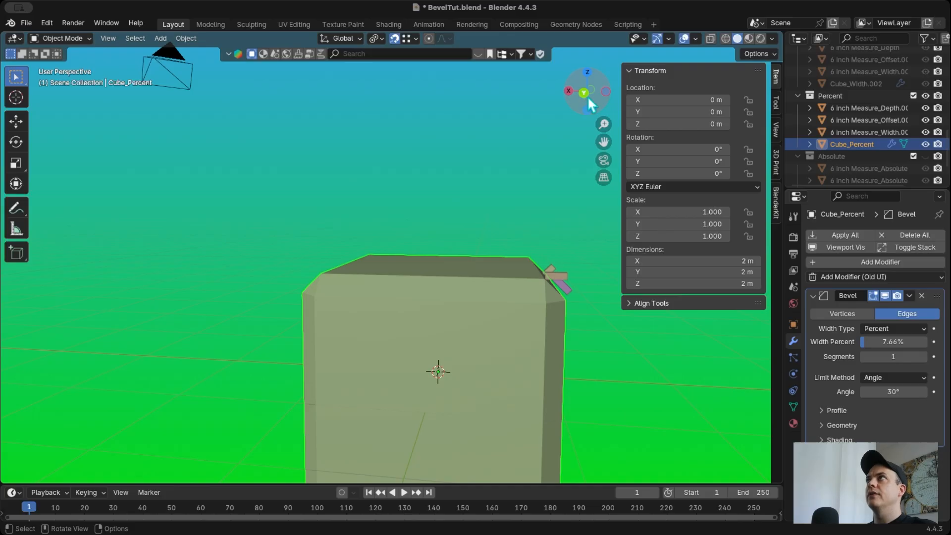
scroll(542, 295, "down", 4)
scroll(542, 296, "up", 10)
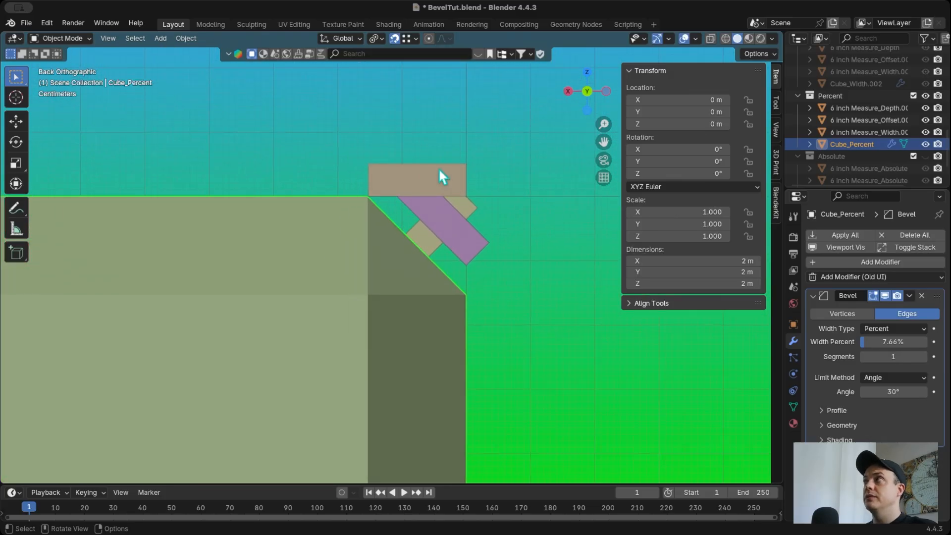
Hide the Percent collection, show the Absolute collection and select Cube_Absolute2.0
left_click(923, 95)
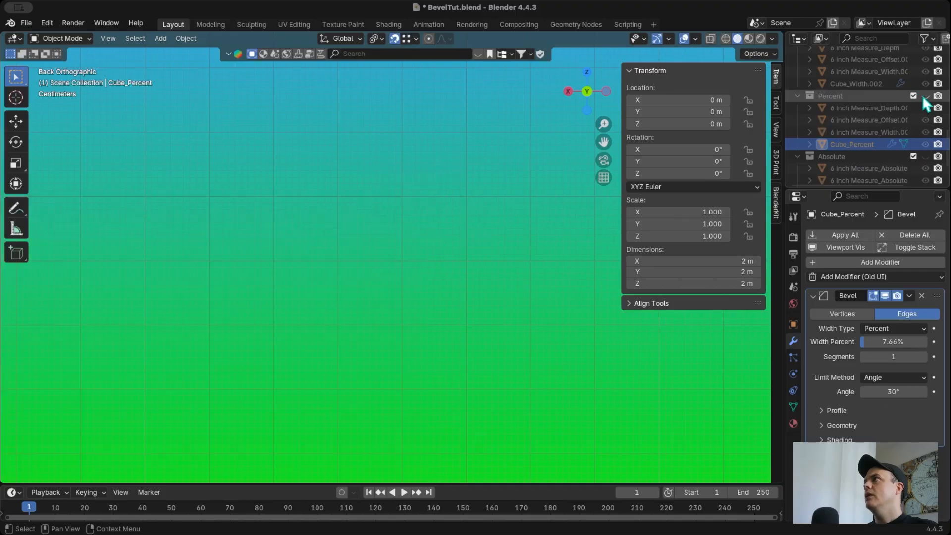
left_click(925, 156)
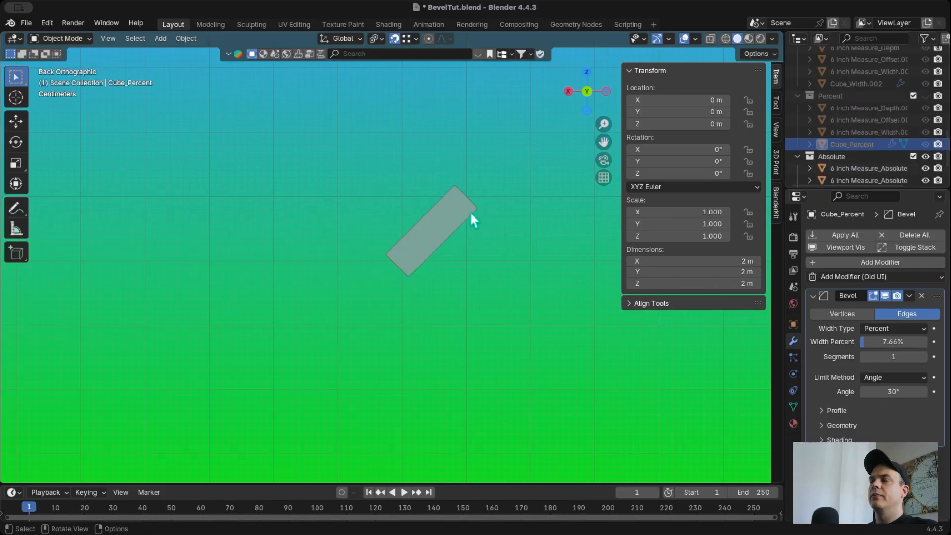
left_click(874, 156)
scroll(875, 155, "down", 4)
left_click(872, 169)
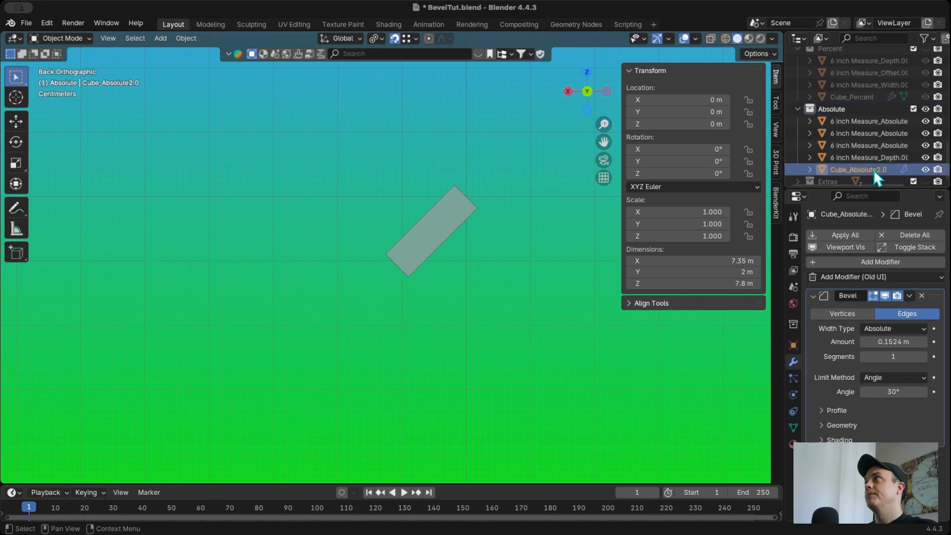
Frame Cube_Absolute2.0 and examine its lower bevelled corner up close in Back Orthographic view
scroll(506, 210, "down", 5)
key("KP_Decimal")
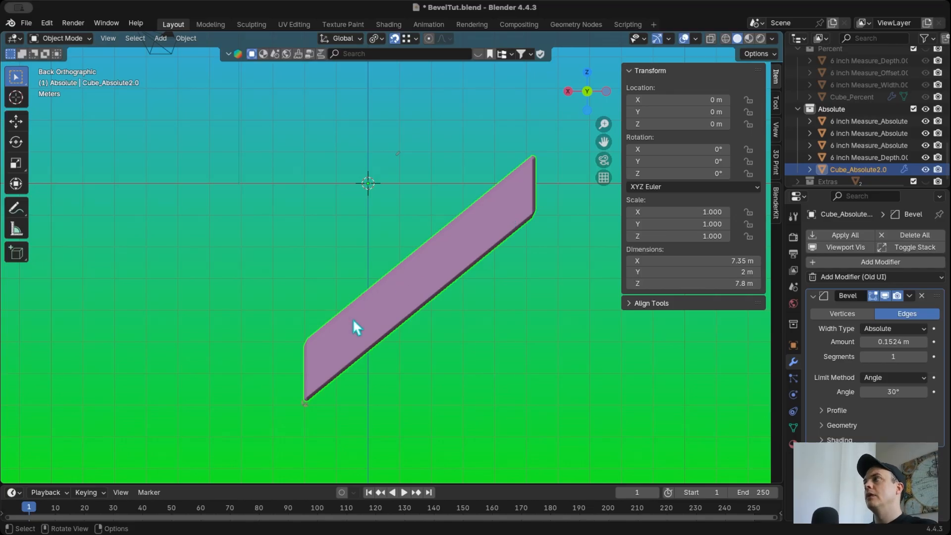
scroll(352, 319, "left", 5)
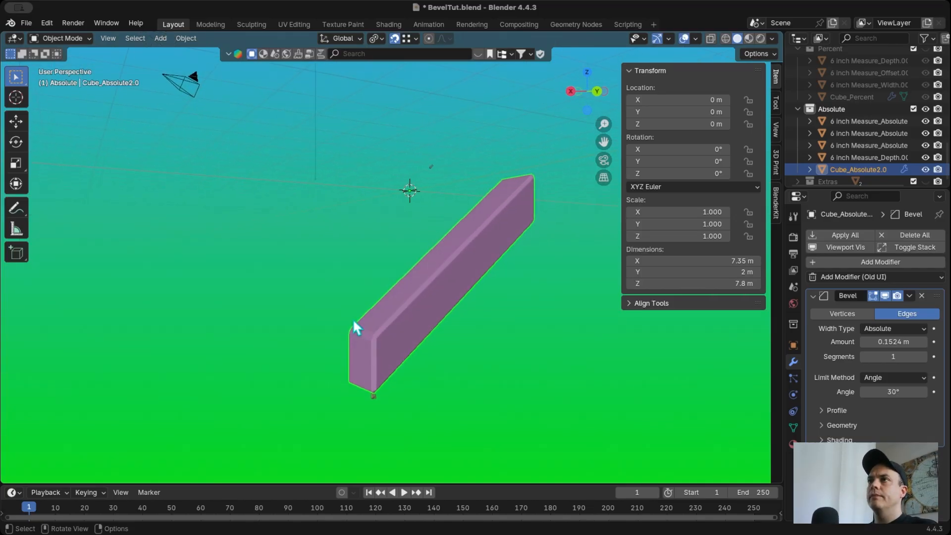
scroll(353, 319, "right", 3)
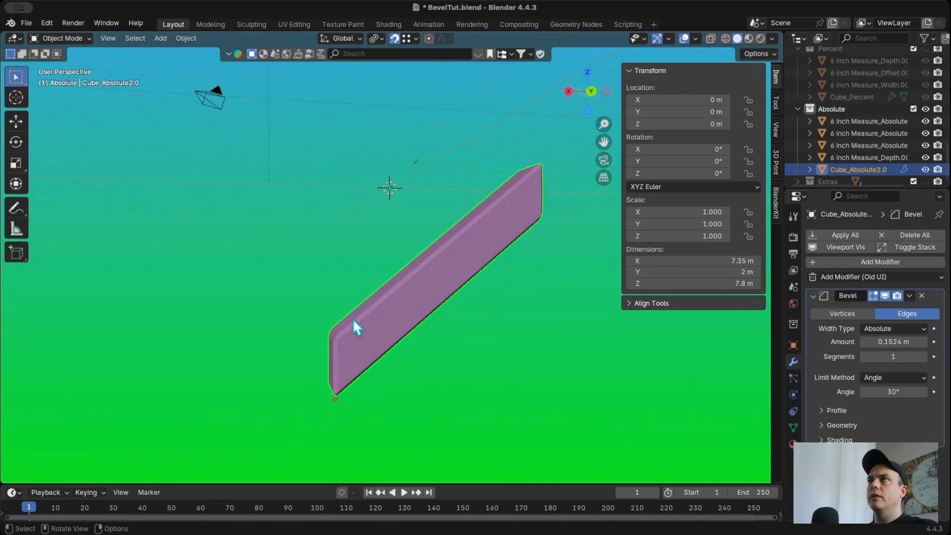
left_click(591, 91)
scroll(386, 376, "up", 2)
scroll(383, 371, "up", 4)
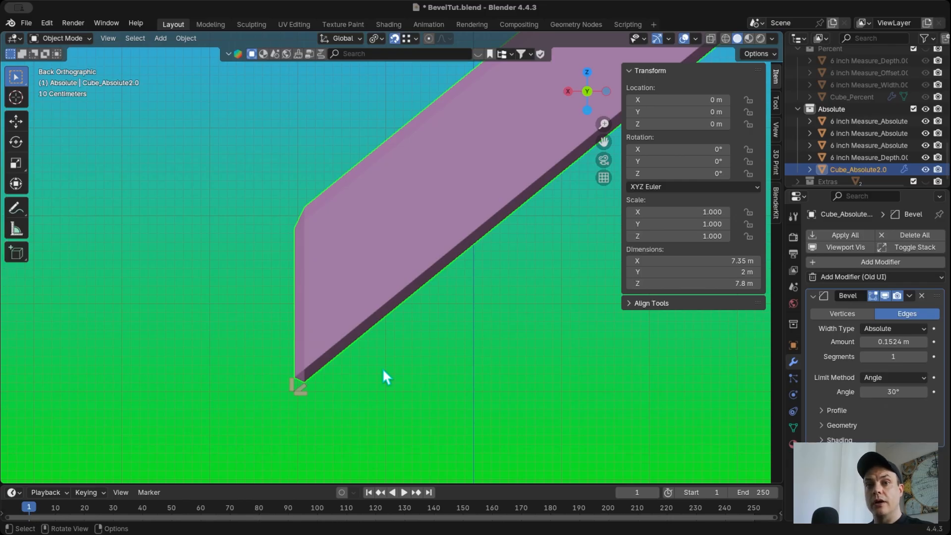
middle_click_drag(382, 367, 553, 115, "shift")
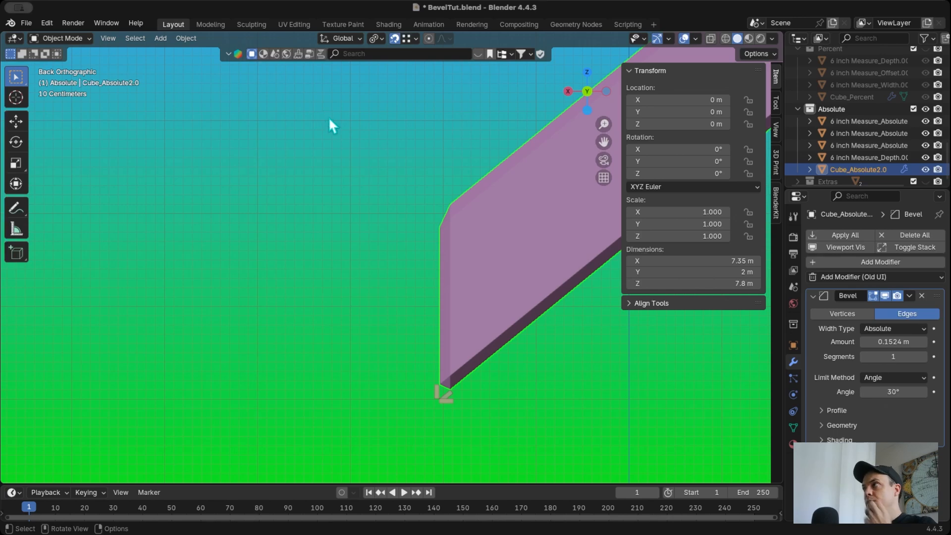
Turn off the Bevel modifier's viewport display, compare the unbevelled corner with the measures, and turn the display back on
left_click(886, 295)
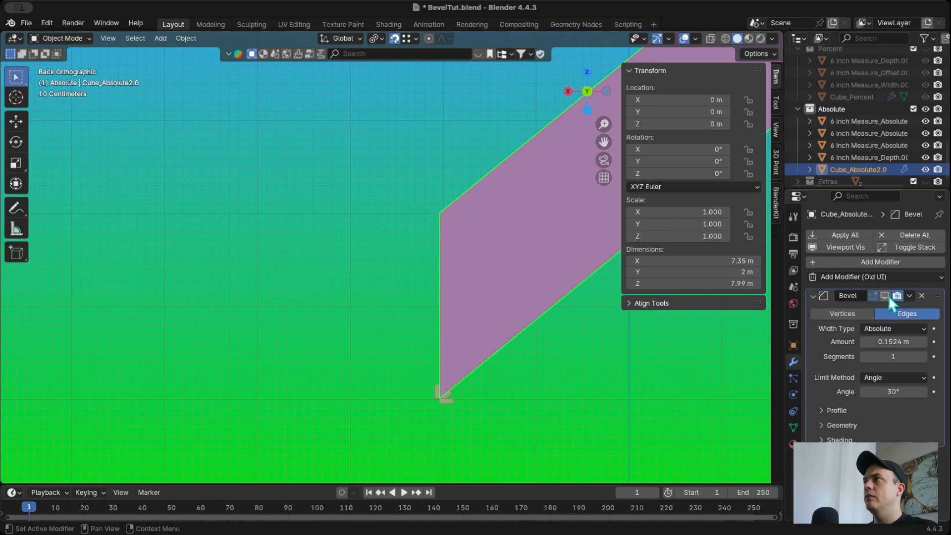
scroll(470, 386, "up", 5)
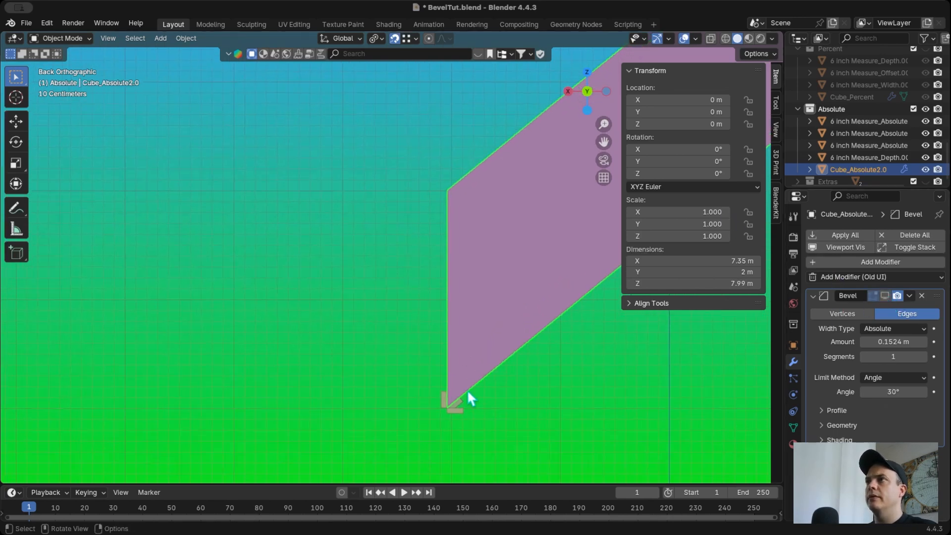
scroll(468, 396, "down", 4)
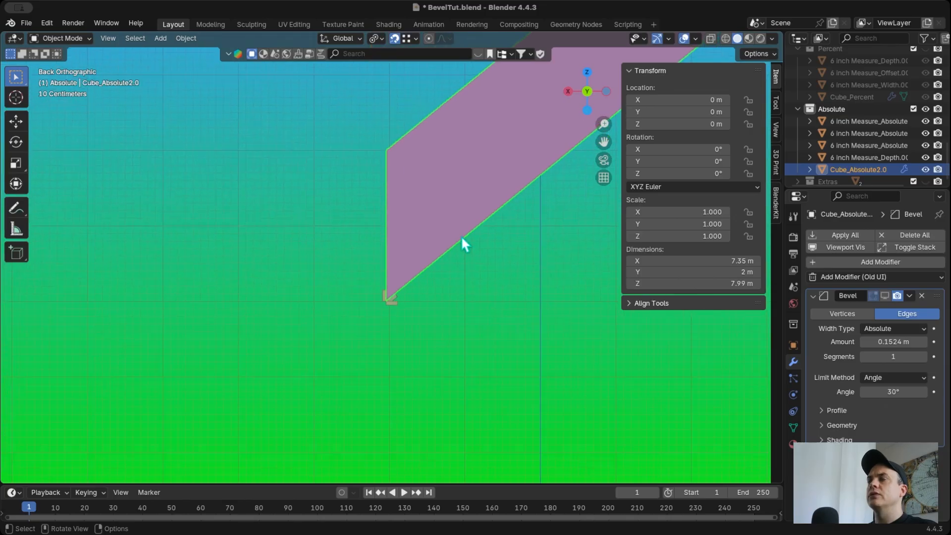
scroll(468, 207, "up", 4)
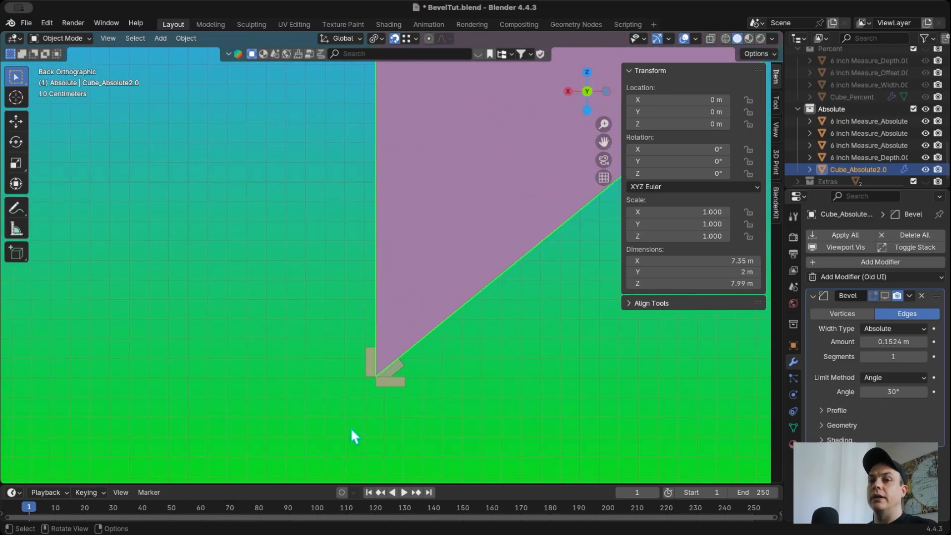
scroll(352, 430, "up", 3)
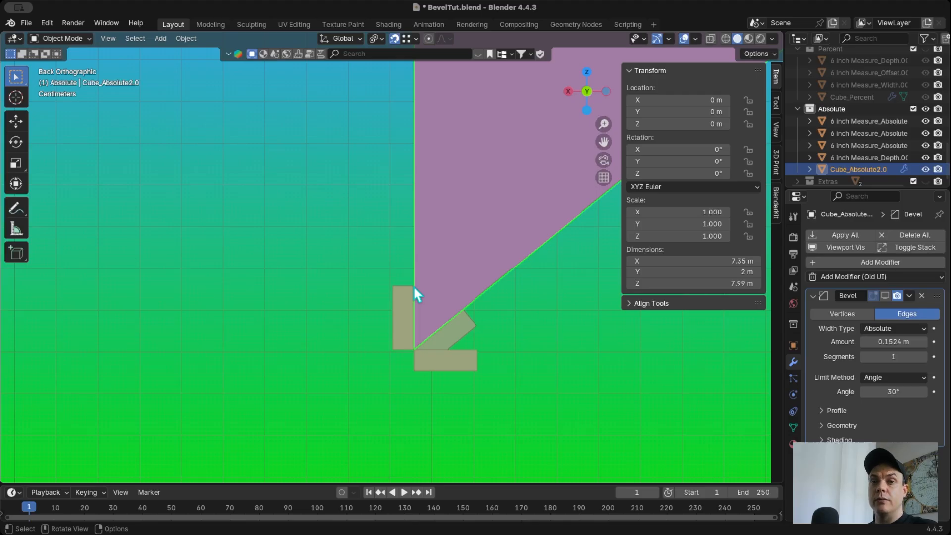
left_click(885, 295)
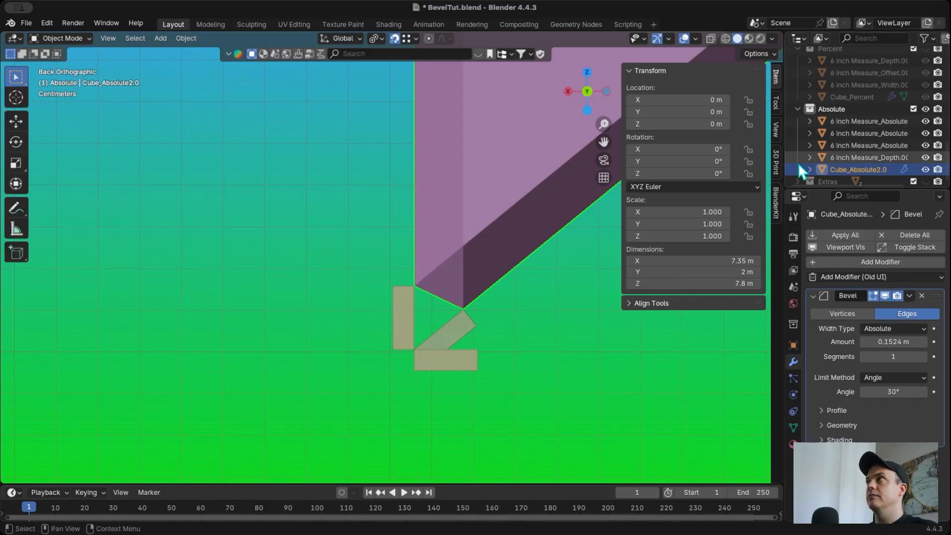
Show the Absolute annotation layer over Cube_Absolute2.0's bevelled corner and collapse the View and Annotations settings
left_click(776, 128)
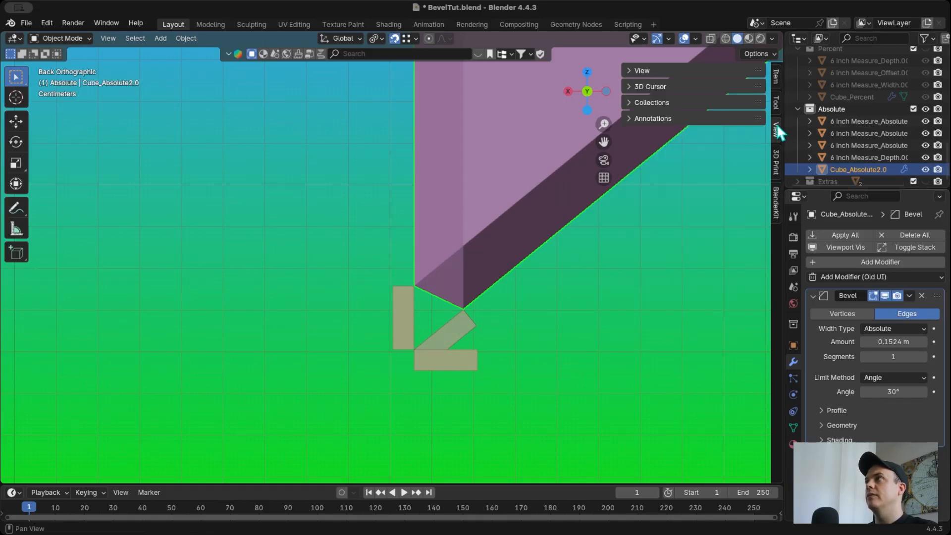
left_click(644, 71)
left_click(662, 293)
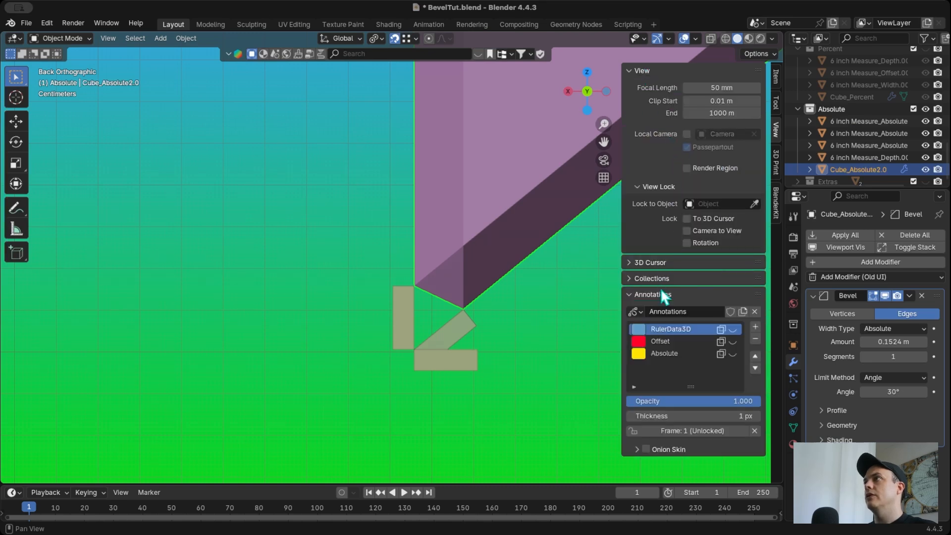
left_click(732, 354)
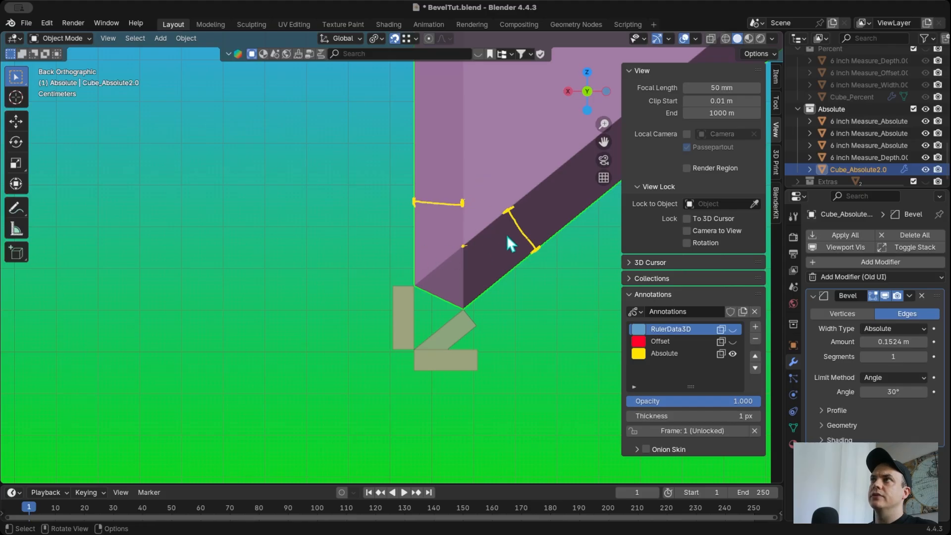
left_click_drag(536, 242, 535, 243)
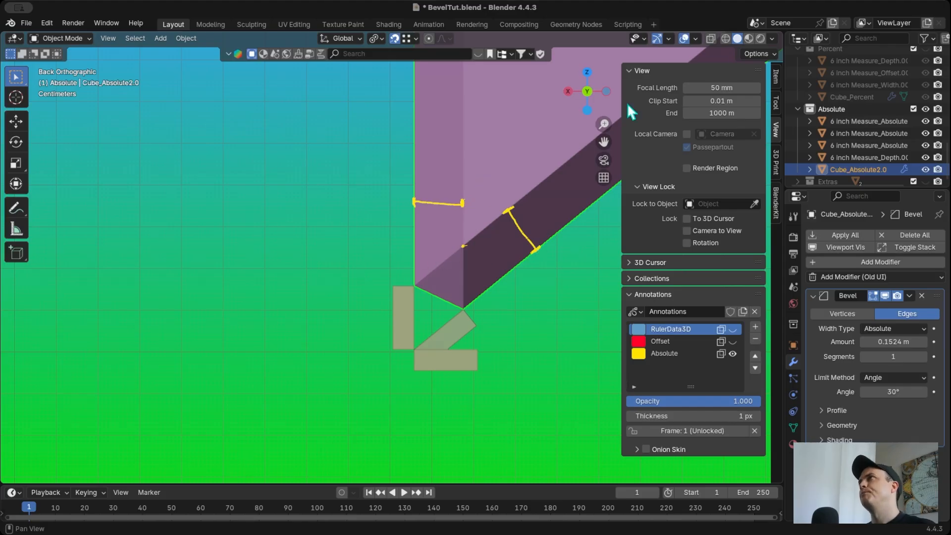
left_click(631, 72)
left_click(628, 113)
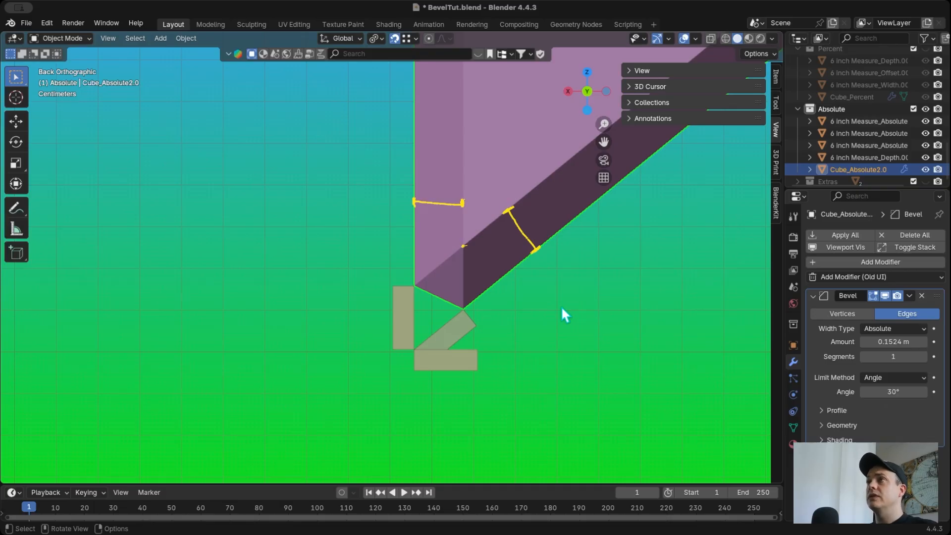
Examine the bevels along Cube_Absolute2.0's edges from several angles in perspective view
scroll(605, 292, "down", 6)
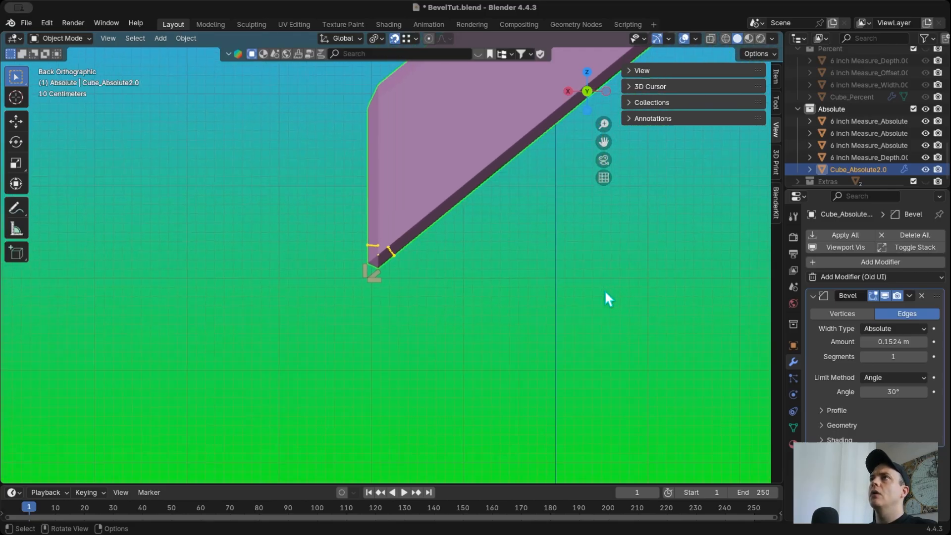
scroll(605, 292, "up", 4)
scroll(605, 292, "down", 5)
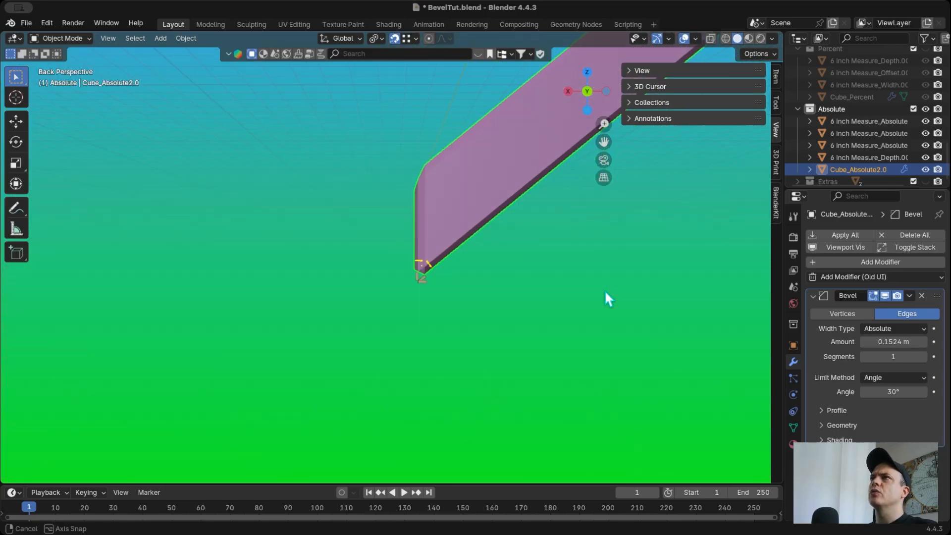
scroll(605, 291, "left", 5)
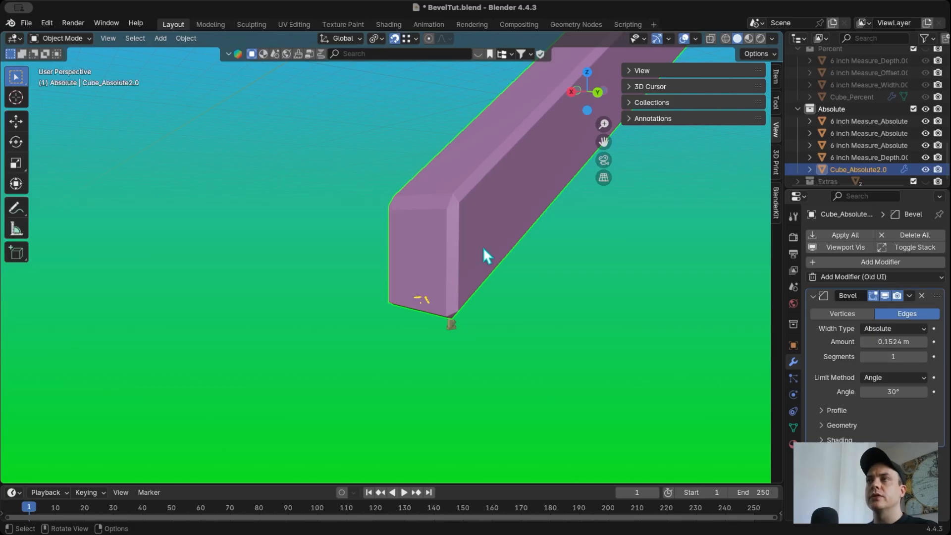
scroll(482, 248, "right", 5)
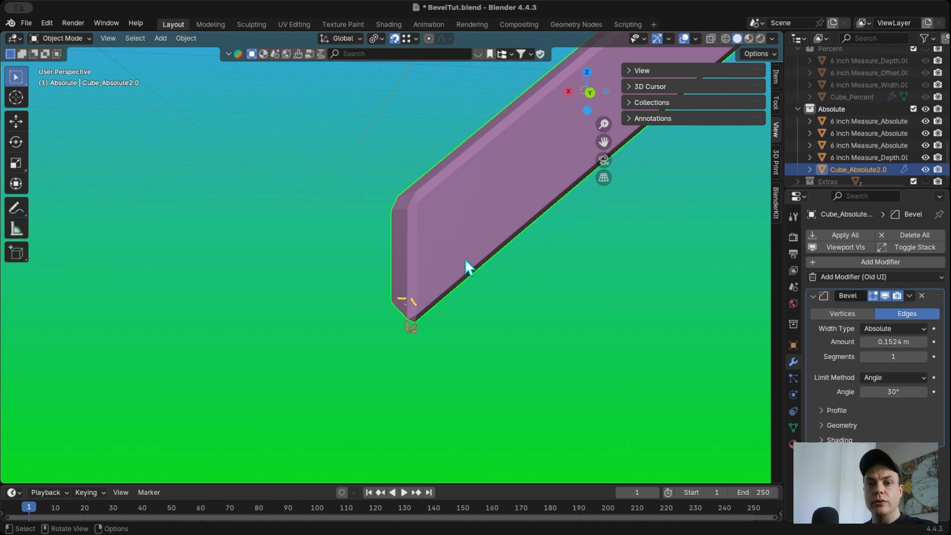
scroll(464, 253, "left", 5)
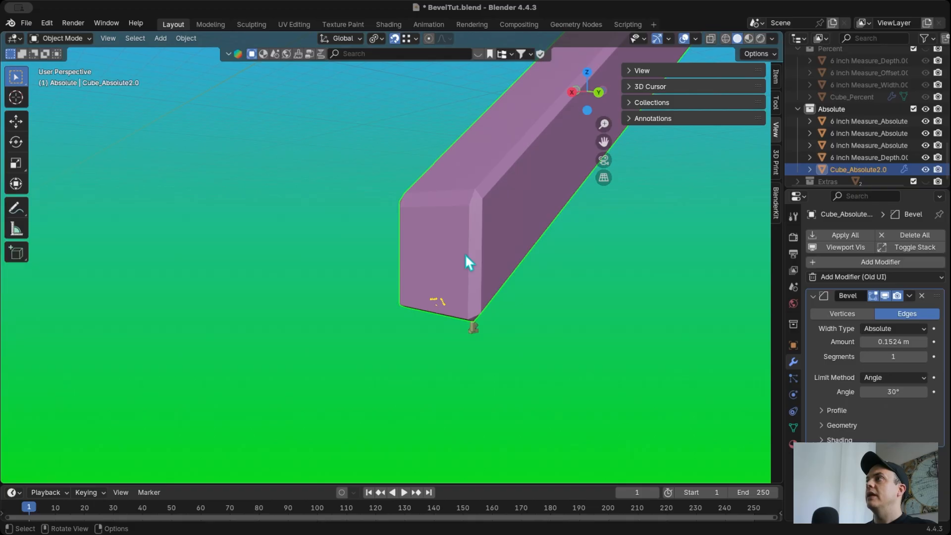
scroll(464, 254, "left", 8)
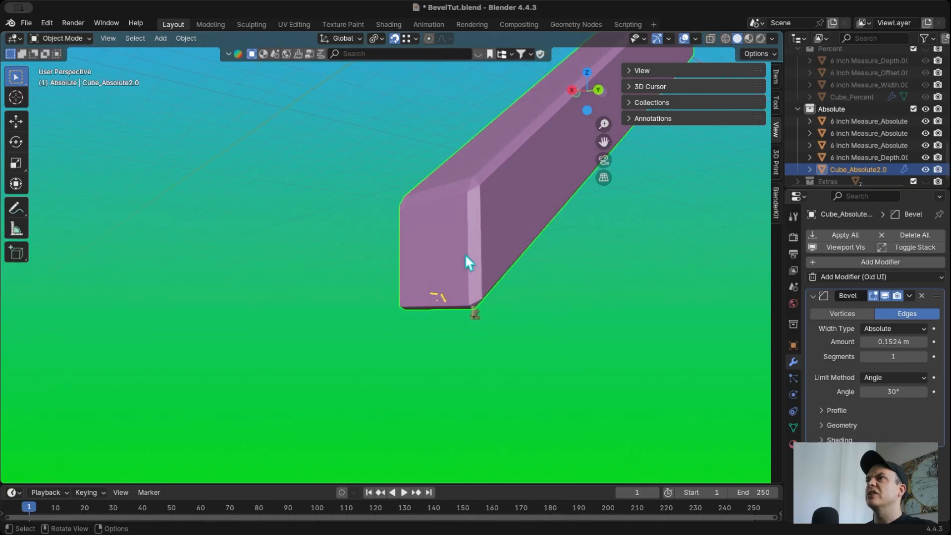
Set Cube_Absolute2.0's bevel Width Type to Offset and inspect the edges from several sides
left_click(899, 327)
left_click(881, 338)
scroll(478, 281, "up", 7)
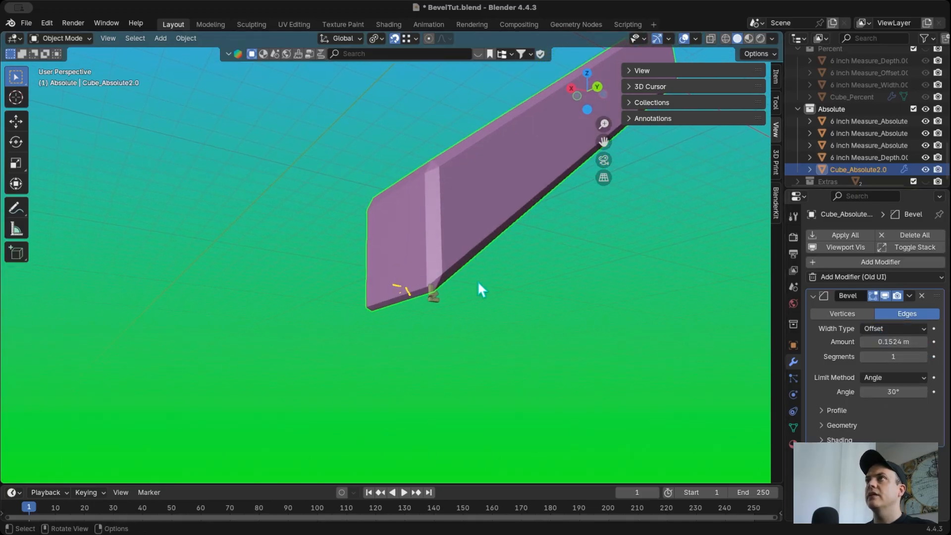
scroll(478, 280, "down", 8)
scroll(477, 280, "right", 8)
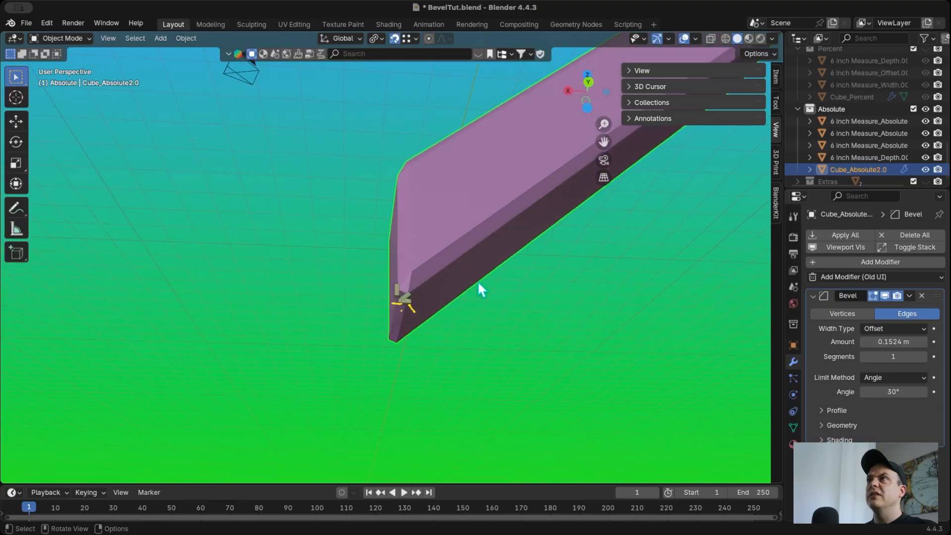
scroll(478, 280, "left", 8)
scroll(477, 281, "left", 6)
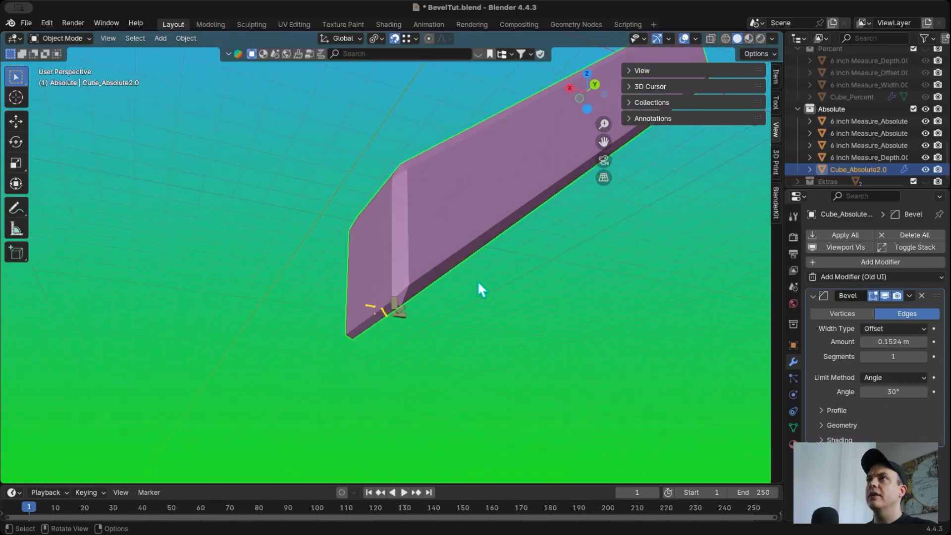
Return Cube_Absolute2.0's bevel Width Type to Absolute and inspect the bevelled edges from several sides for comparison
left_click(891, 328)
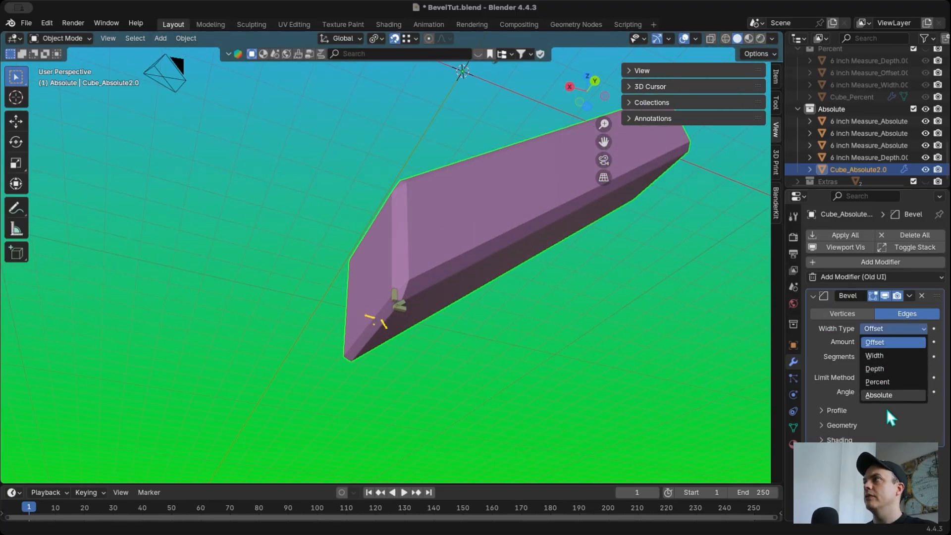
left_click(878, 394)
scroll(482, 307, "down", 2)
scroll(482, 307, "up", 5)
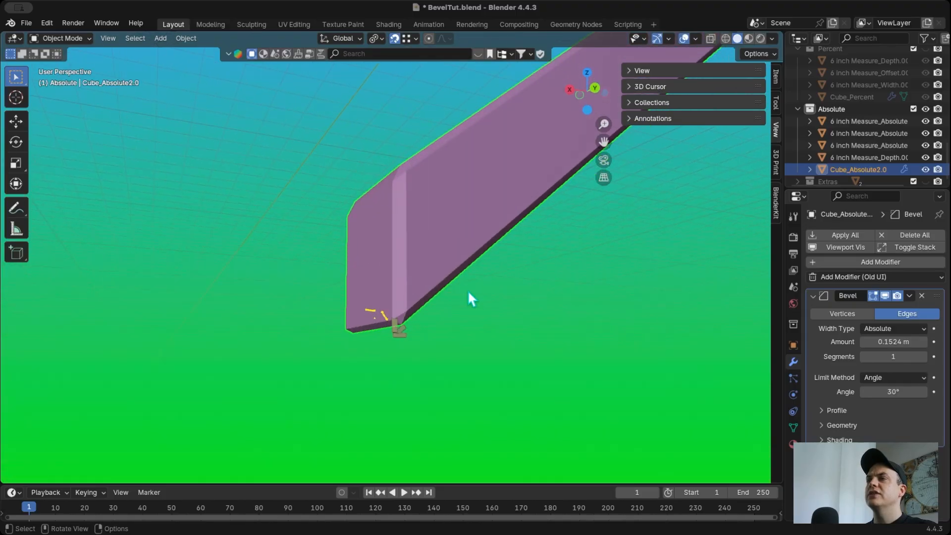
scroll(430, 299, "right", 3)
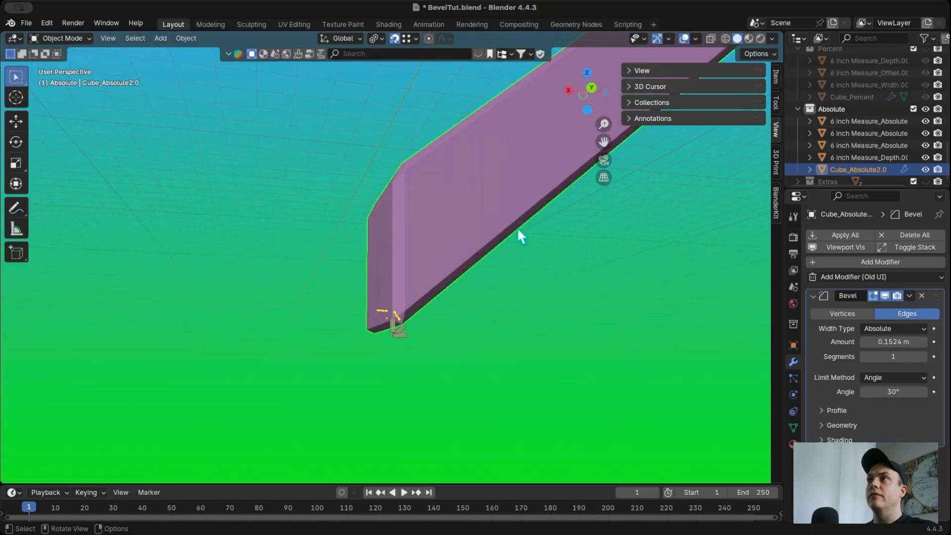
scroll(517, 228, "up", 2)
scroll(517, 228, "up", 3)
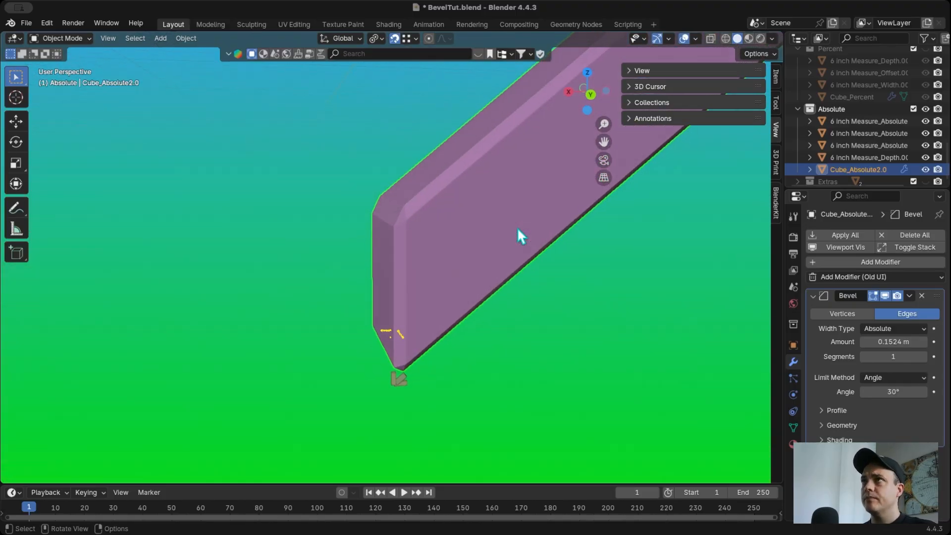
scroll(517, 228, "left", 5)
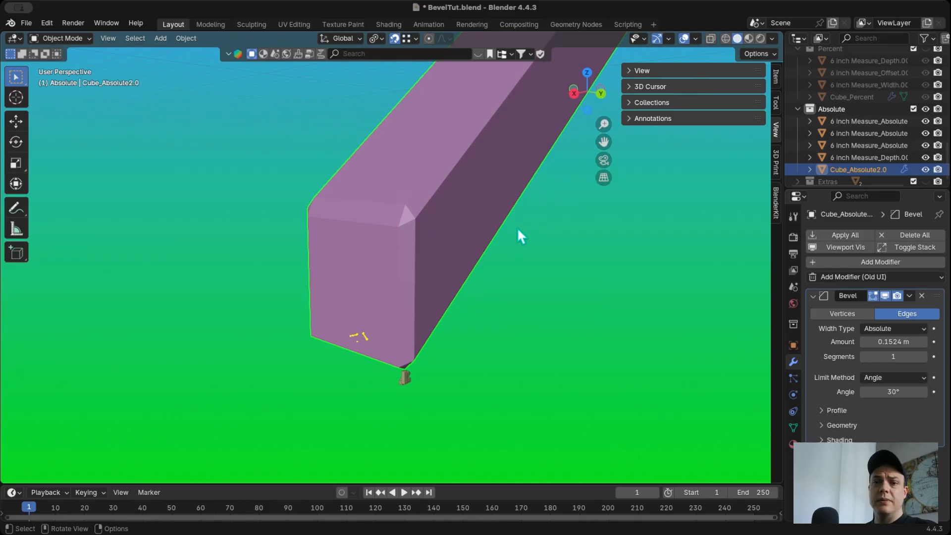
scroll(510, 227, "left", 5)
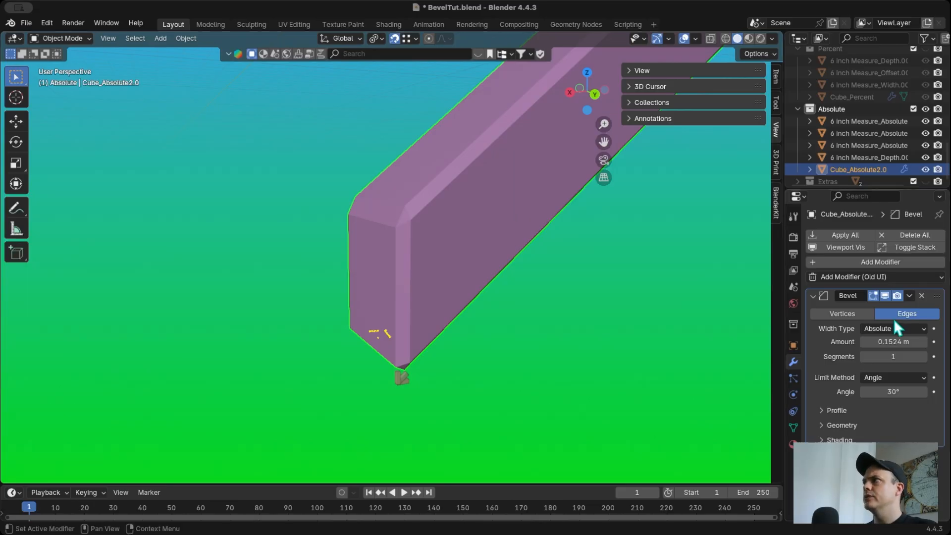
Set Cube_Absolute2.0's bevel Width Type to Offset and then to Width to compare the bevelled edges
left_click(887, 328)
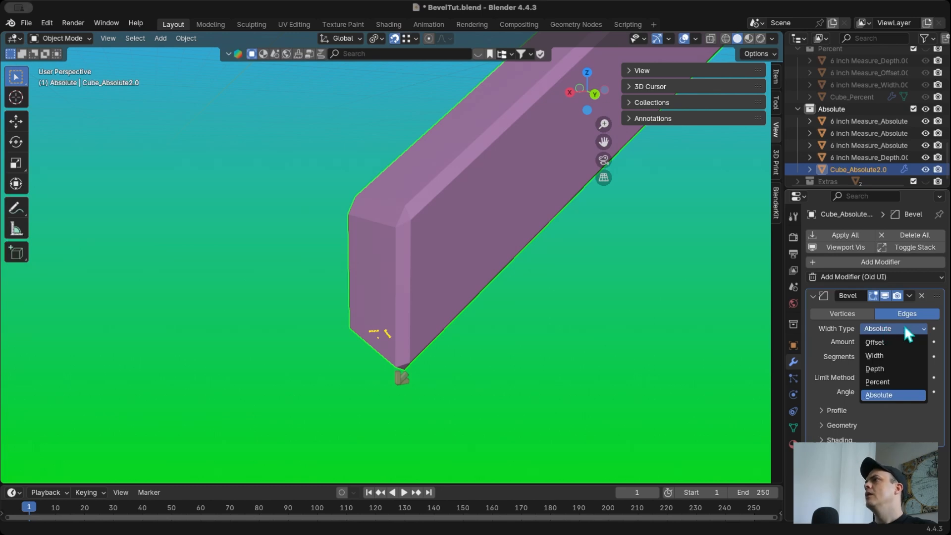
left_click(884, 342)
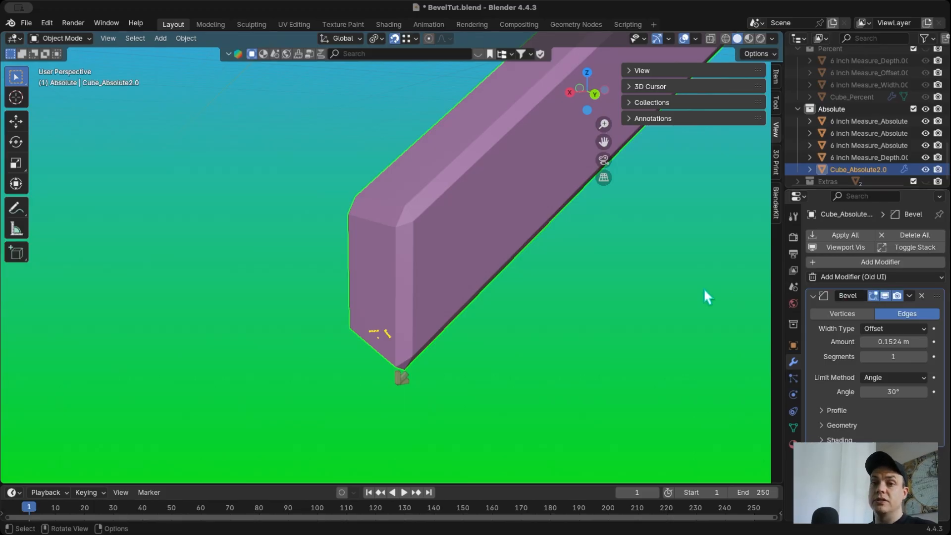
left_click(883, 328)
left_click(886, 358)
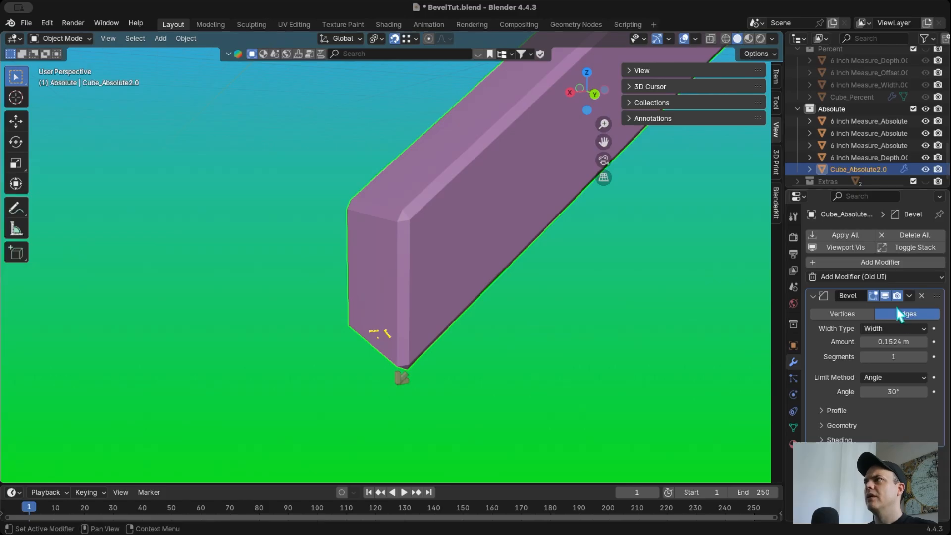
left_click(902, 329)
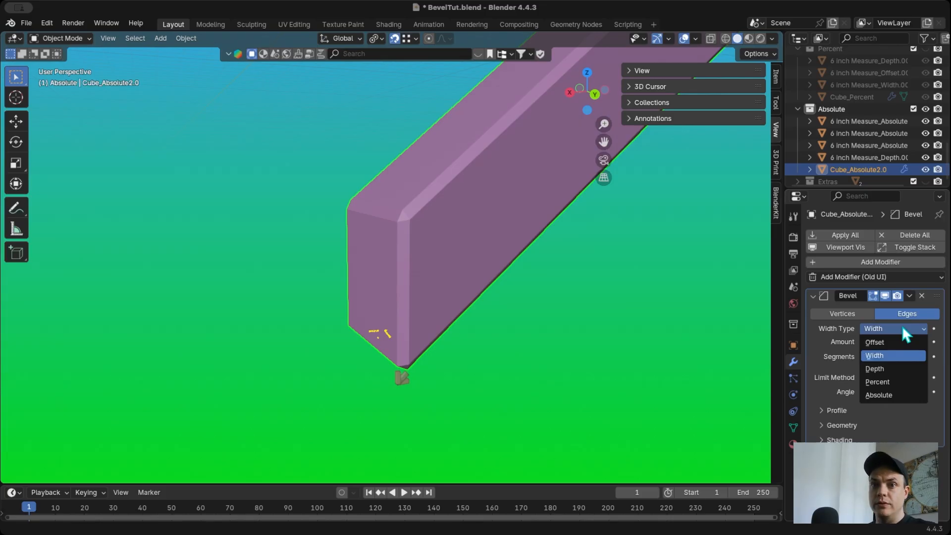
left_click(863, 358)
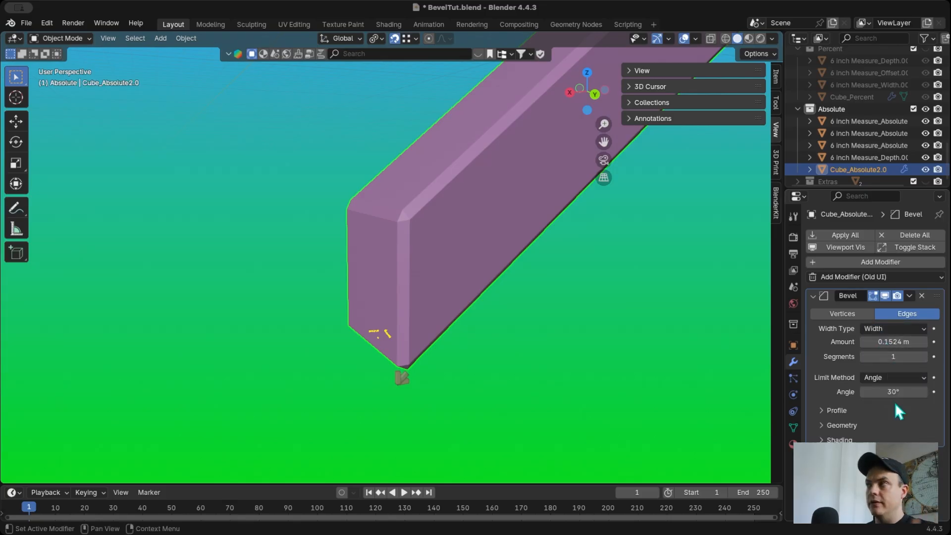
left_click(886, 328)
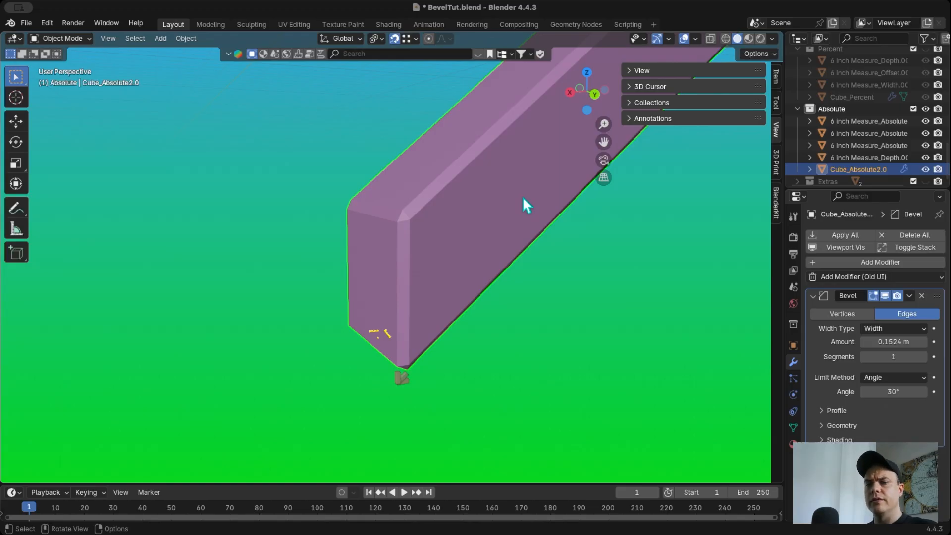
Show the Intro_Bevel collection, select its rectangular block, and hide the Absolute collection
middle_click_drag(522, 196, 541, 270)
scroll(872, 132, "up", 3)
scroll(873, 132, "up", 8)
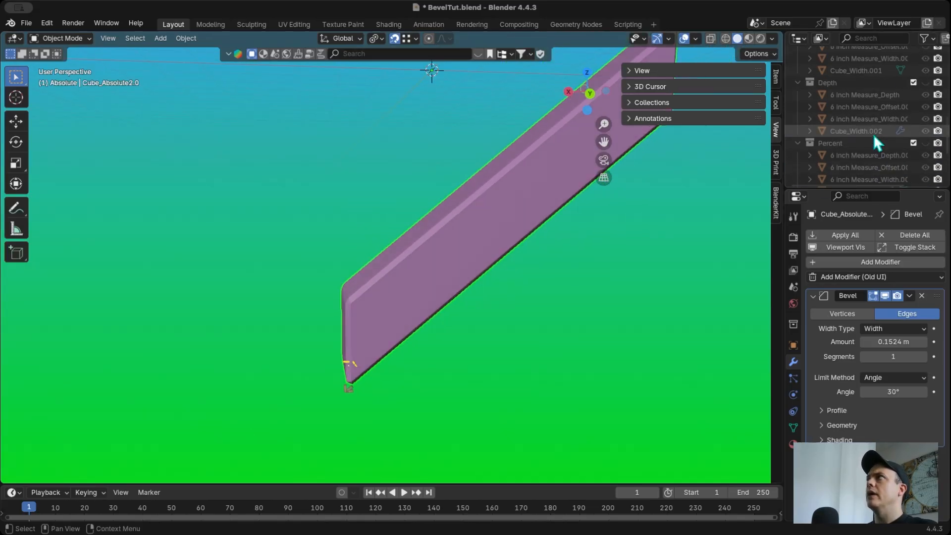
scroll(872, 133, "up", 2)
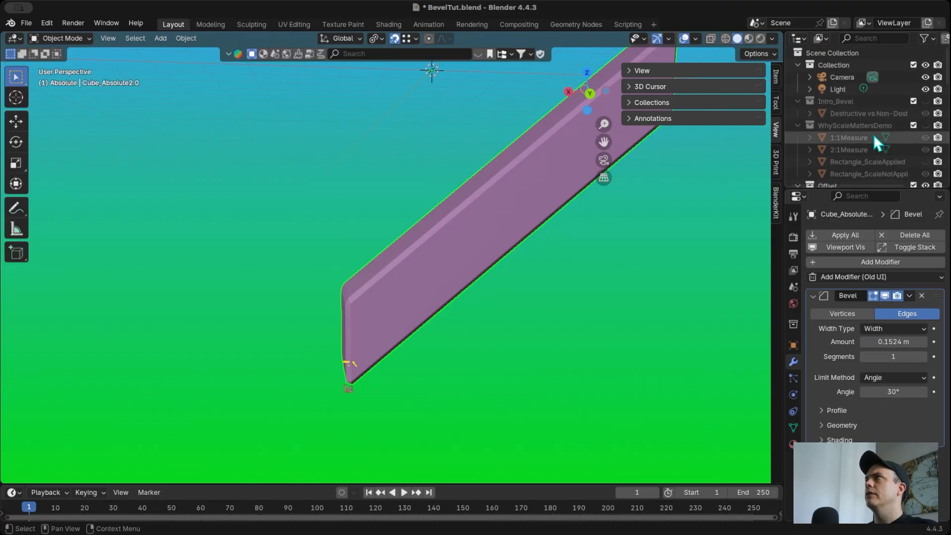
left_click(925, 102)
middle_click_drag(488, 142, 417, 271, "shift")
left_click(417, 272)
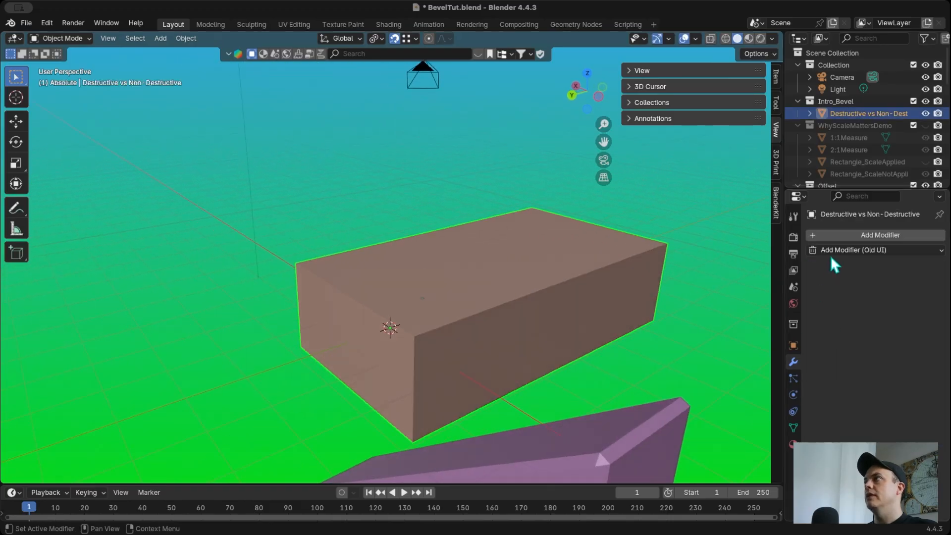
scroll(888, 140, "down", 10)
left_click(925, 134)
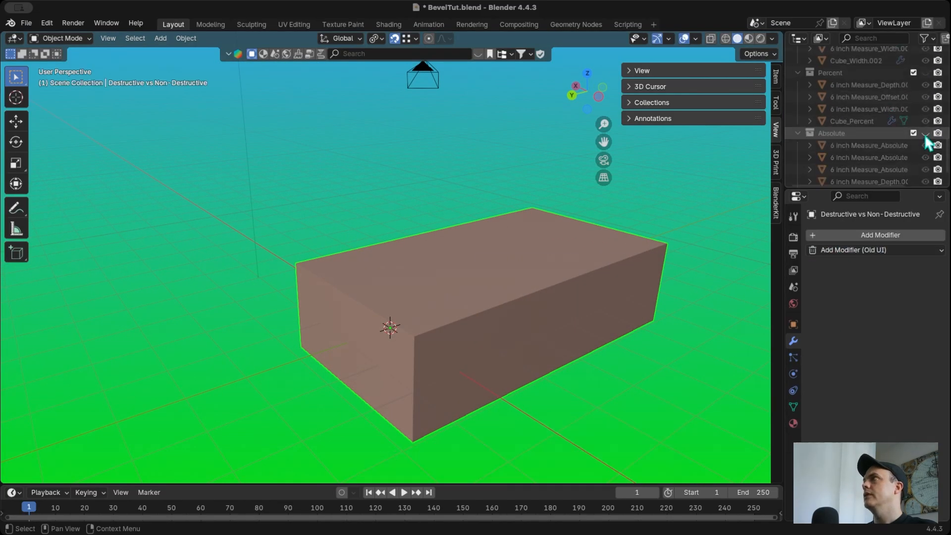
scroll(893, 138, "up", 10)
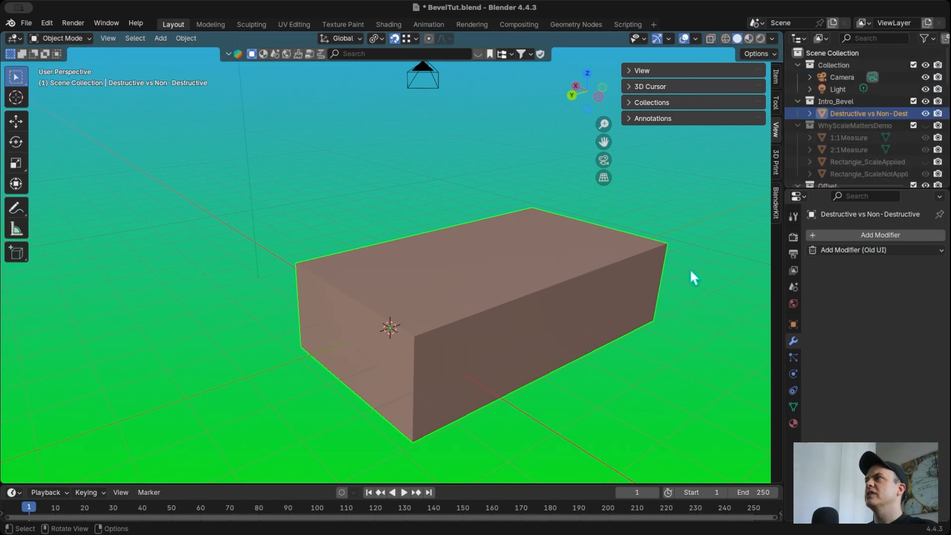
Add a Bevel modifier to the Intro_Bevel block with an Amount of 0.63 m and set it to affect Vertices
left_click(833, 250)
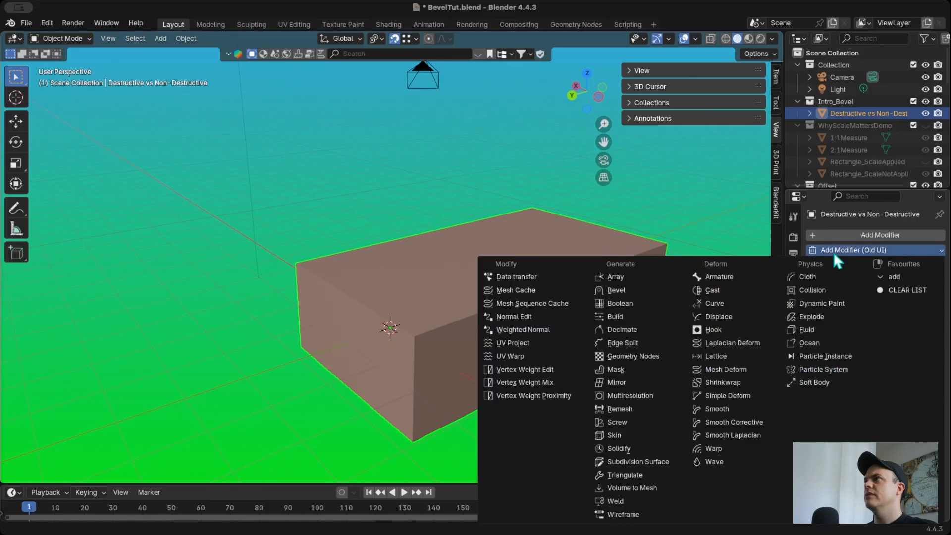
left_click(625, 290)
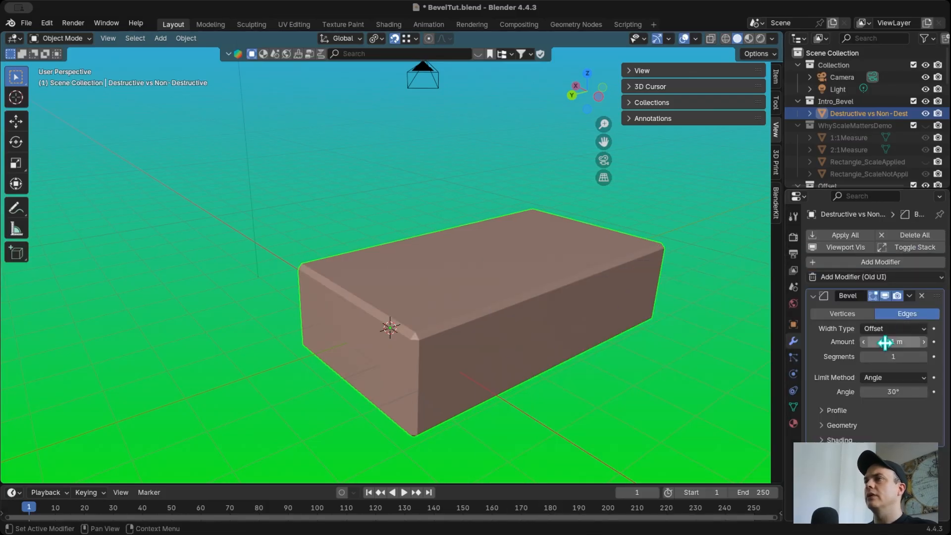
mouse_move(884, 342)
left_mouse_down()
mouse_move(906, 346)
mouse_move(894, 346)
left_mouse_up()
left_click(845, 312)
middle_click_drag(679, 356, 524, 305)
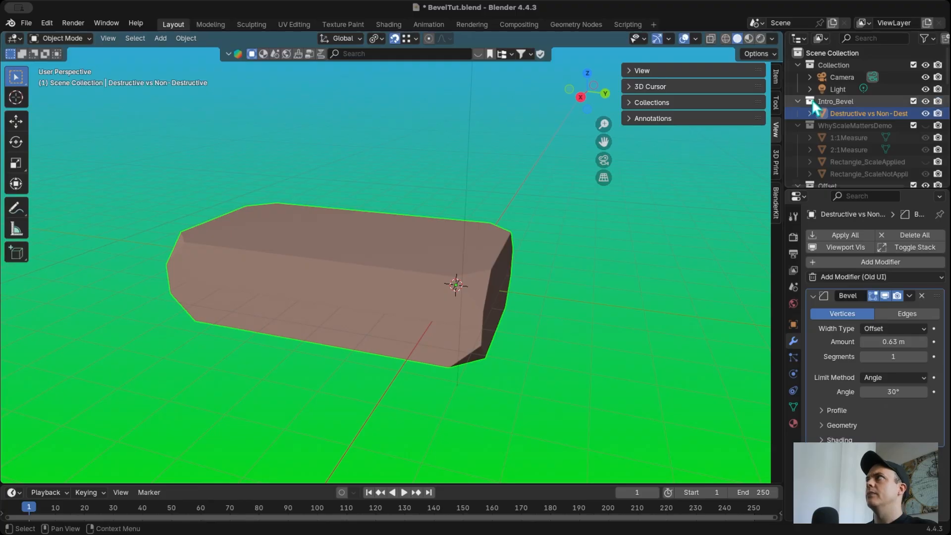
Hide the Intro_Bevel collection and show the four objects of the Offset collection
left_click(925, 101)
scroll(894, 139, "down", 2)
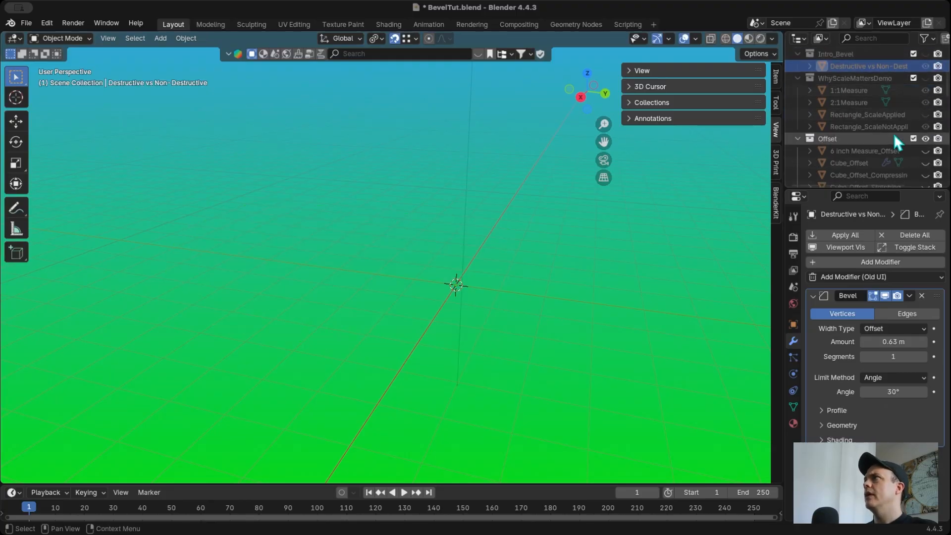
scroll(922, 148, "down", 2)
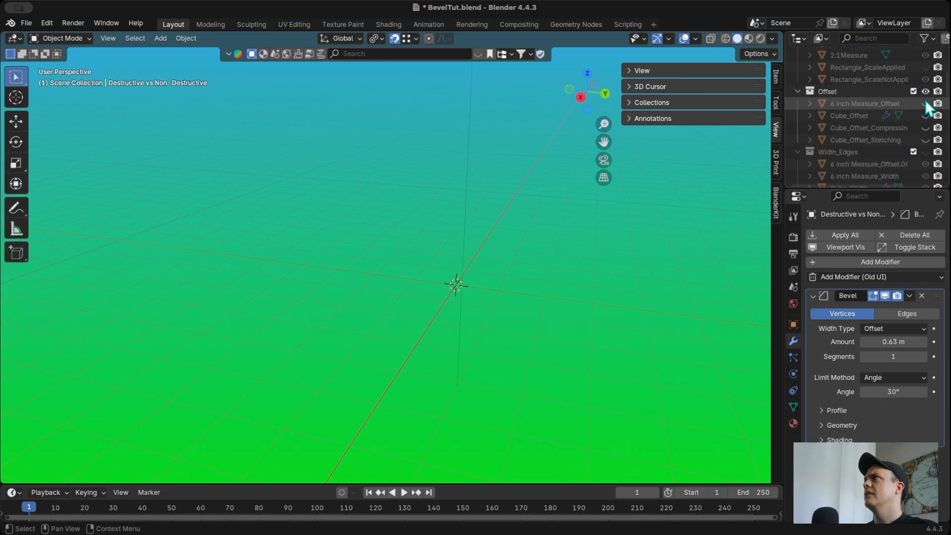
left_click_drag(925, 104, 925, 140)
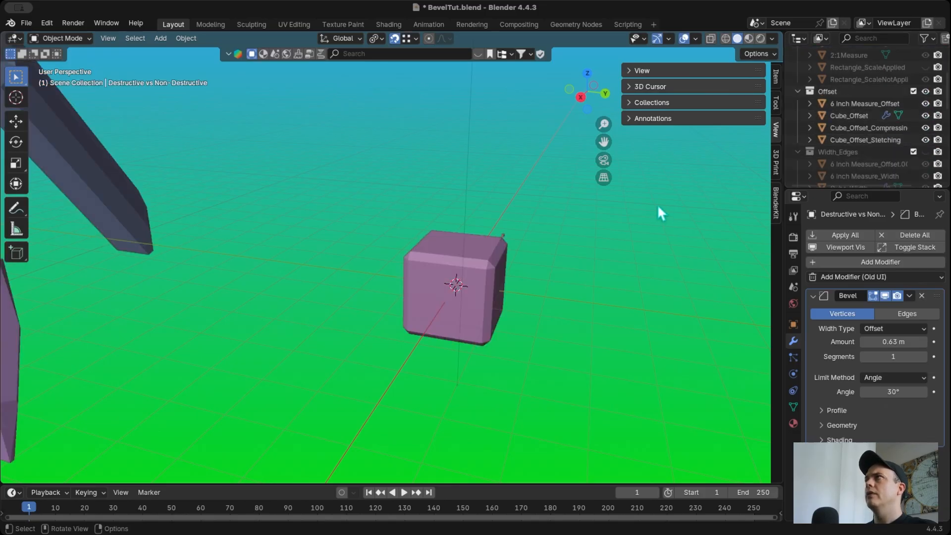
scroll(861, 144, "up", 5)
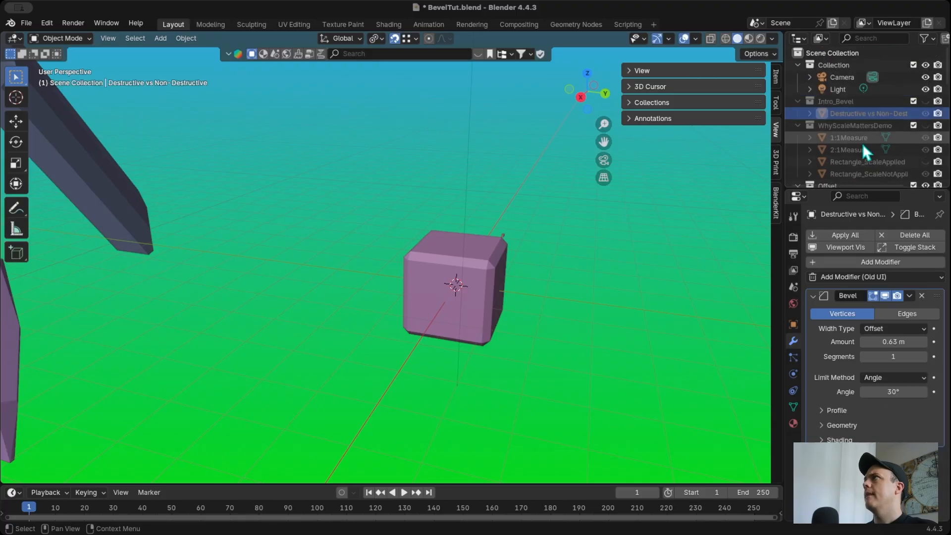
scroll(863, 145, "down", 4)
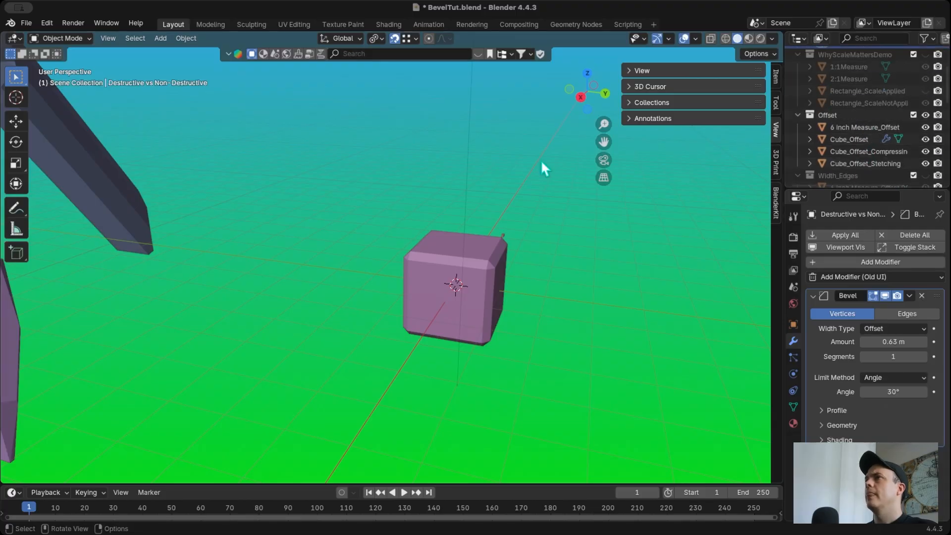
Switch to the back orthographic view and hide Cube_Offset_Stetching and the Cube_Offset_Compressing object
left_click(456, 264)
left_click(605, 94)
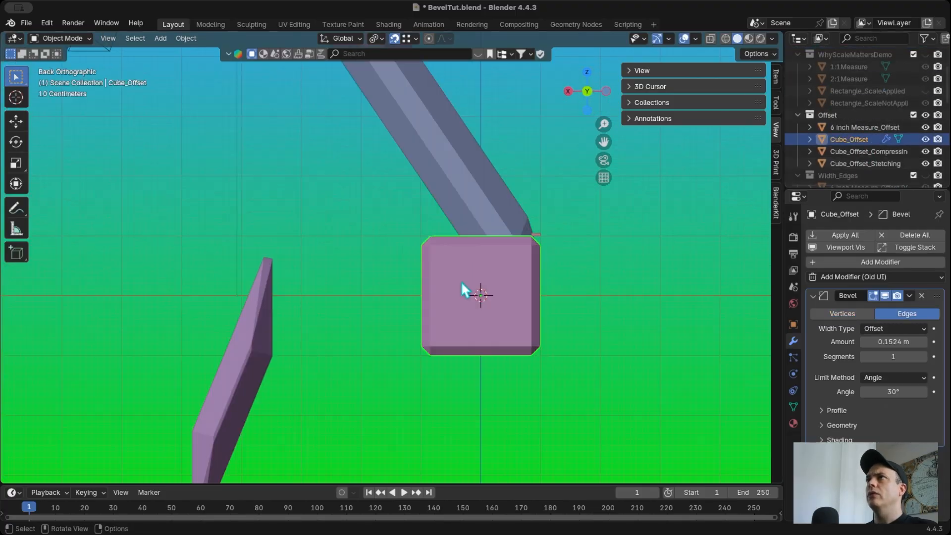
left_click(441, 146)
scroll(289, 295, "down", 4)
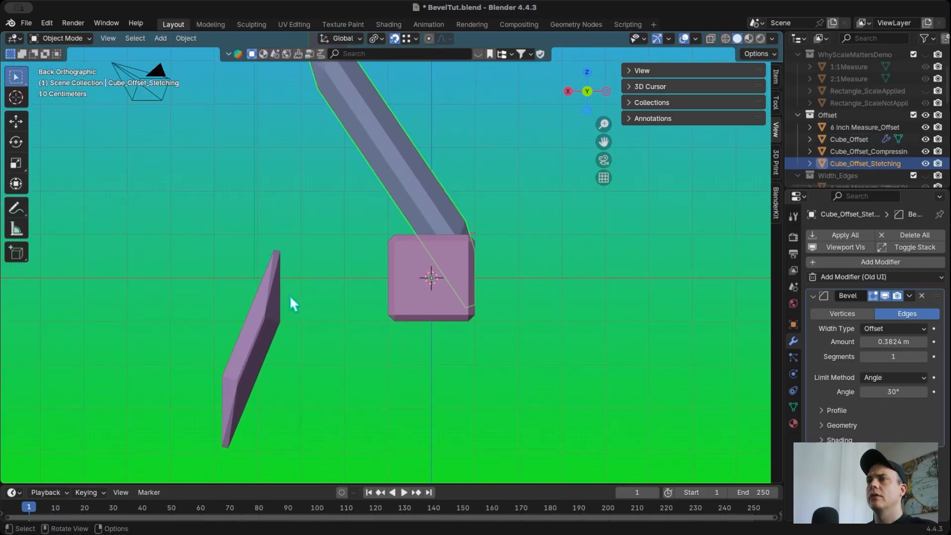
left_click(268, 307, "shift")
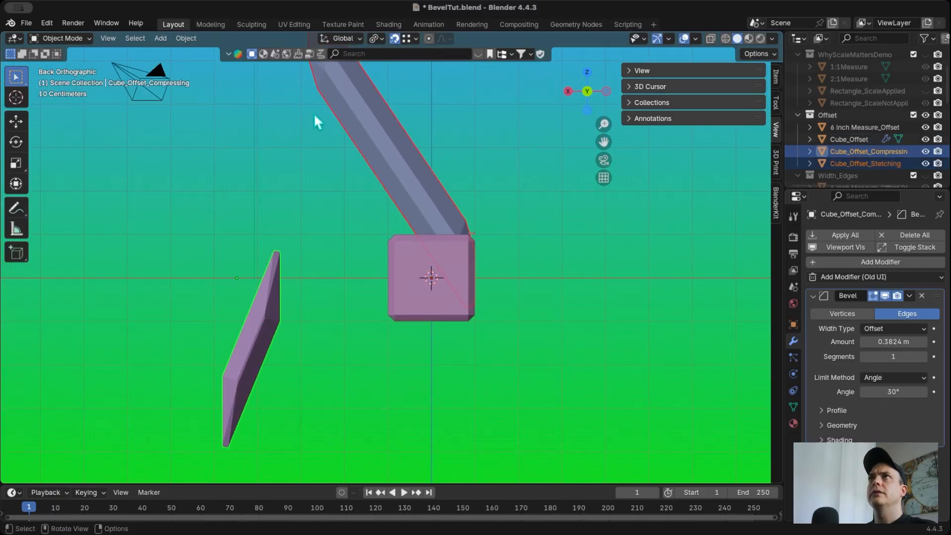
key("h")
Compare Cube_Offset's upper bevelled corner with 6 inch Measure_Offset, and switch its bevel to Vertices
left_click(453, 279)
scroll(452, 279, "up", 5)
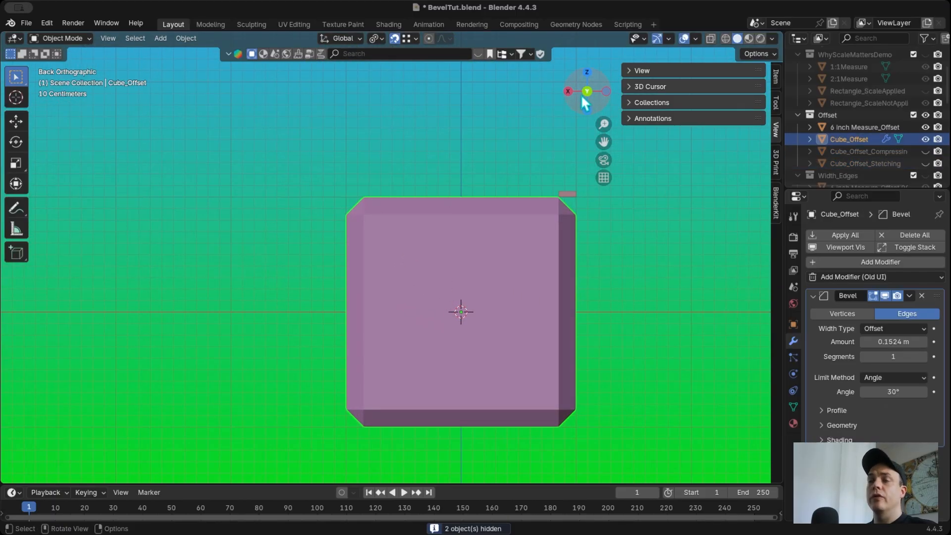
scroll(585, 186, "down", 5, "ctrl")
left_click(462, 193)
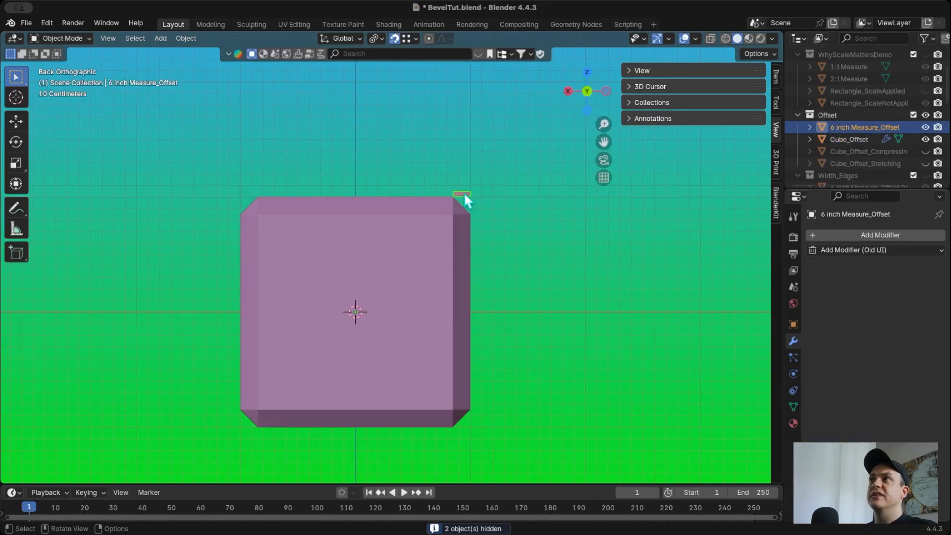
scroll(416, 202, "up", 7)
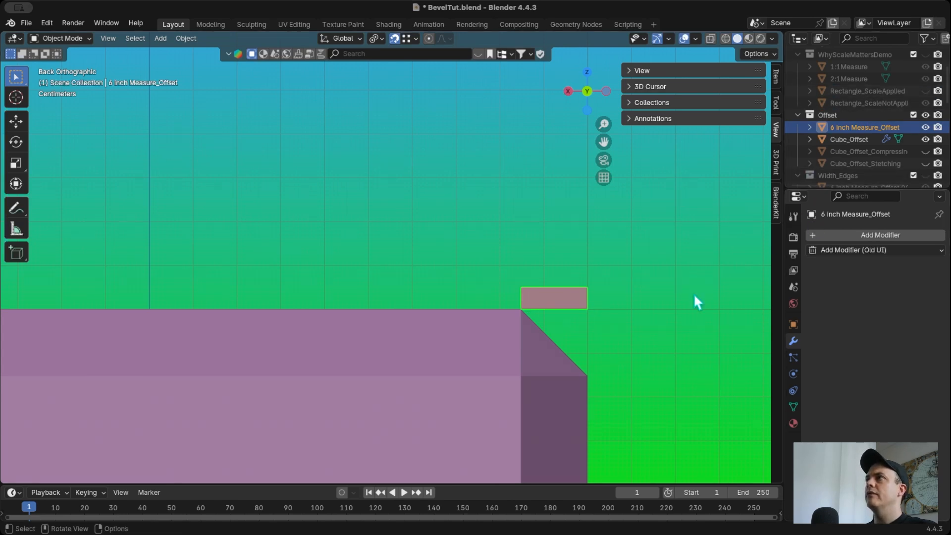
left_click(524, 376)
left_click(839, 314)
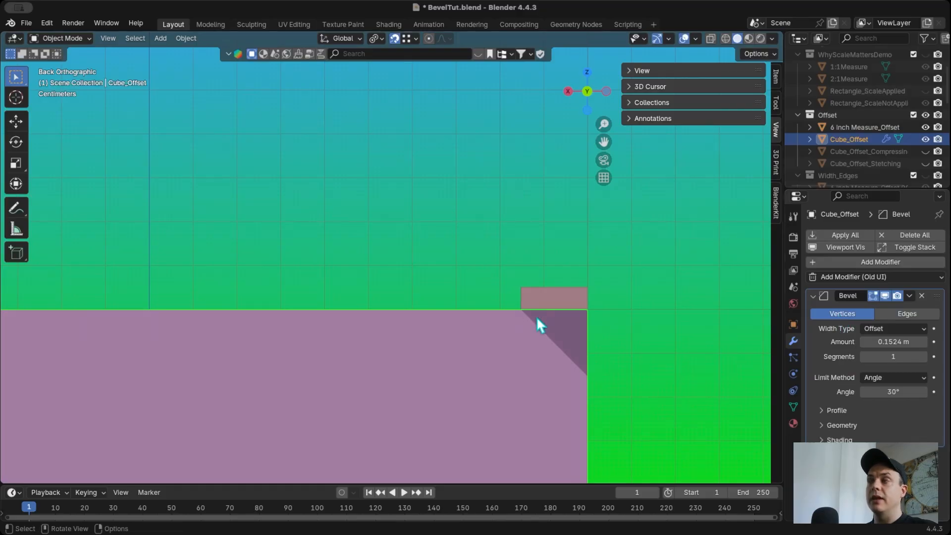
Hide the Offset collection and show the Width_Edges collection in its place
scroll(877, 141, "down", 3)
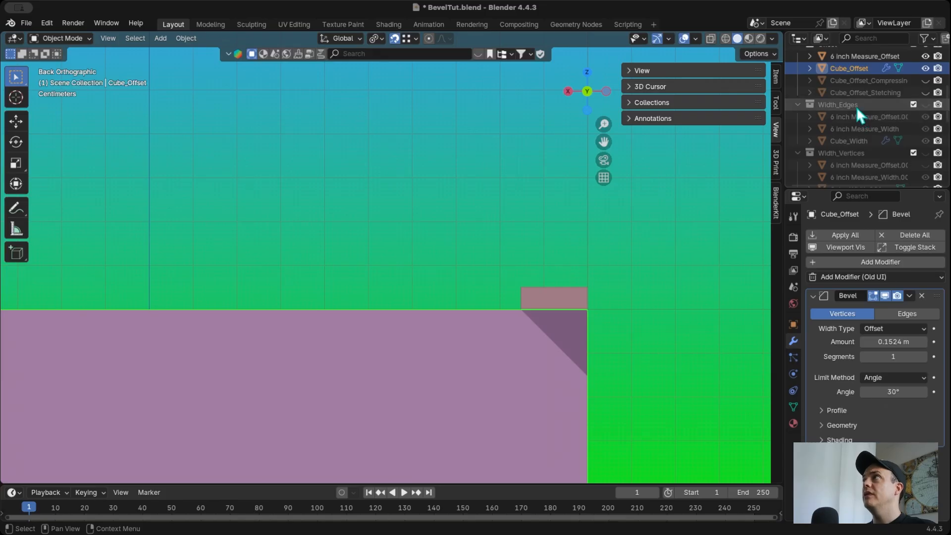
scroll(855, 105, "up", 2)
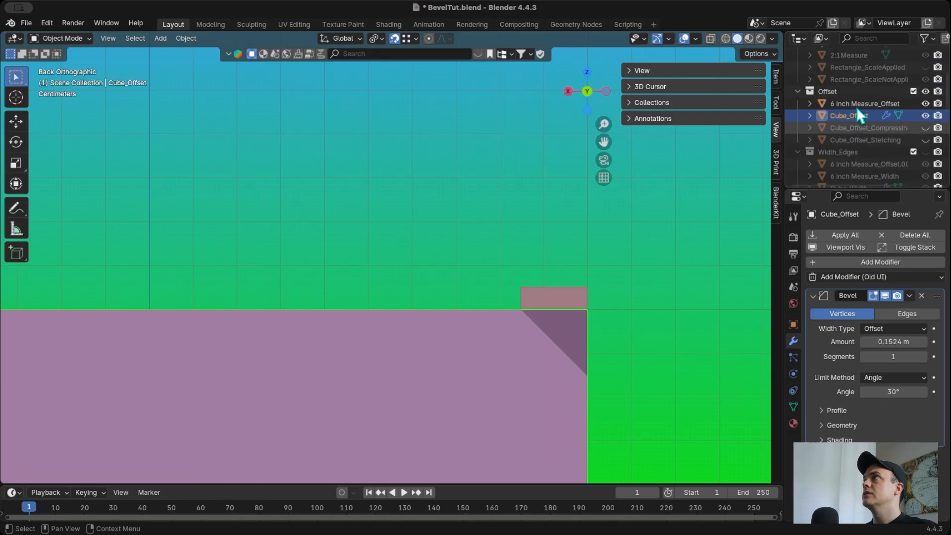
left_click(925, 92)
left_click(836, 148)
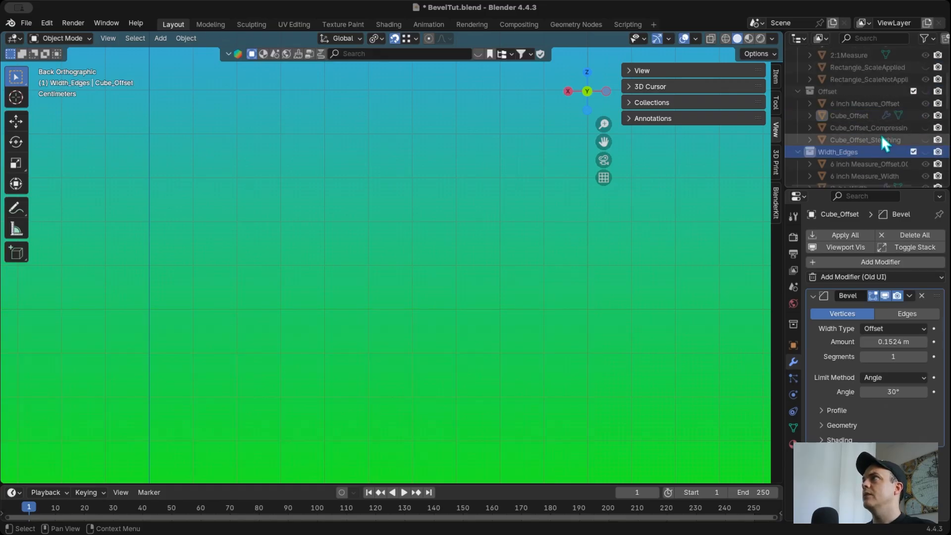
scroll(881, 132, "down", 2)
left_click(925, 104)
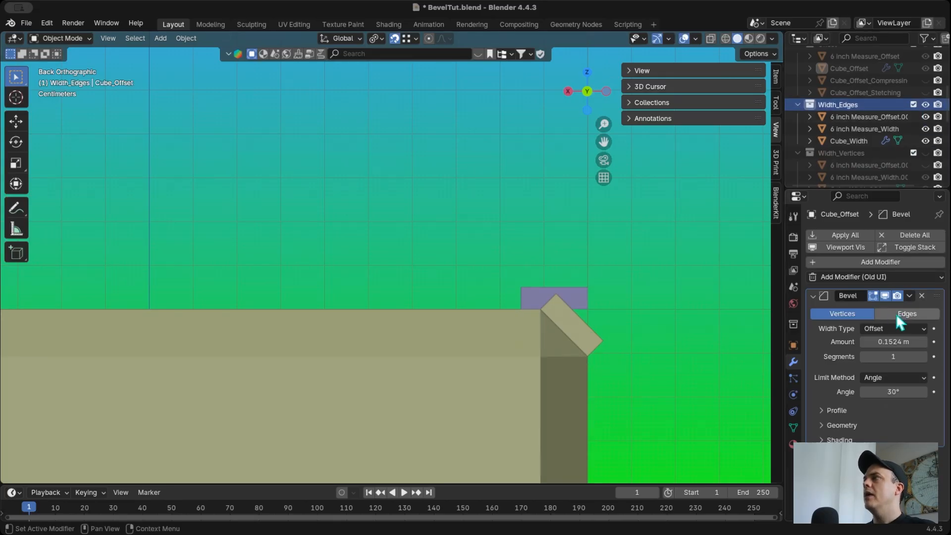
Switch Cube_Width's bevel to Vertices and inspect the cut corner beside the measuring blocks in perspective
left_click(541, 358)
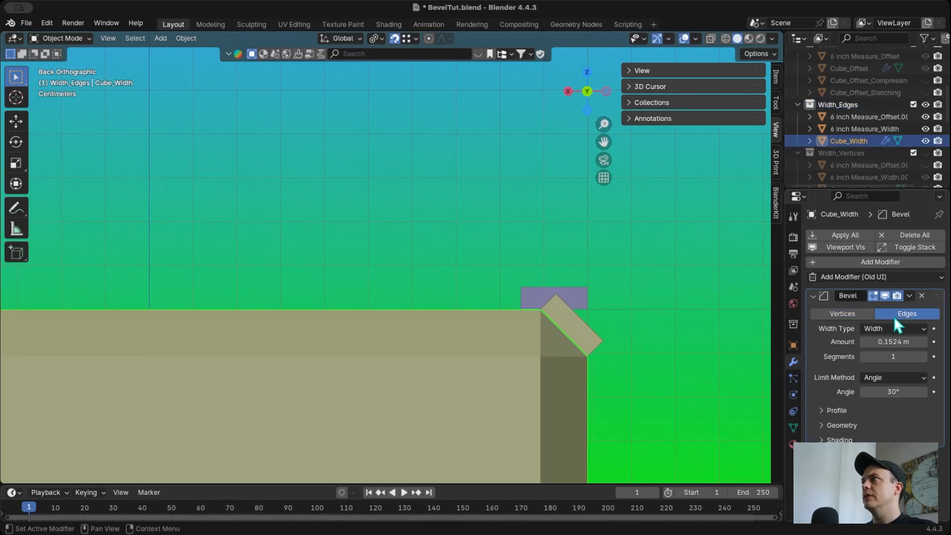
left_click(839, 314)
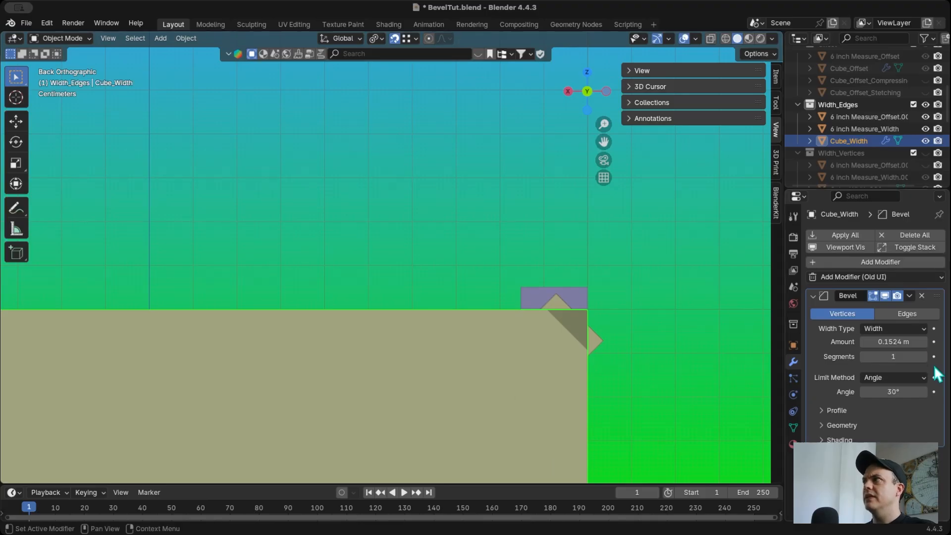
middle_click_drag(588, 399, 492, 326)
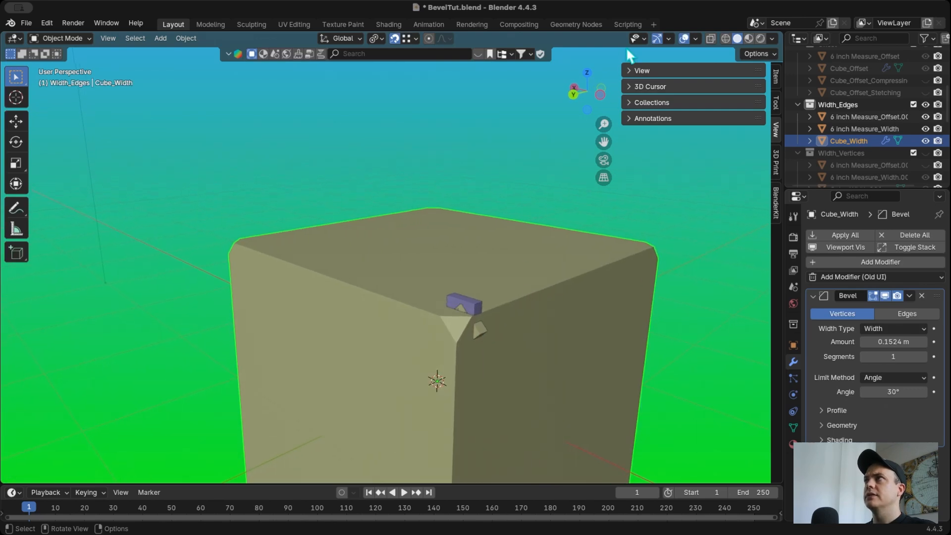
Return to the back orthographic view of Cube_Width's measured corner and turn on X-ray display
left_click(576, 101)
scroll(539, 245, "down", 8)
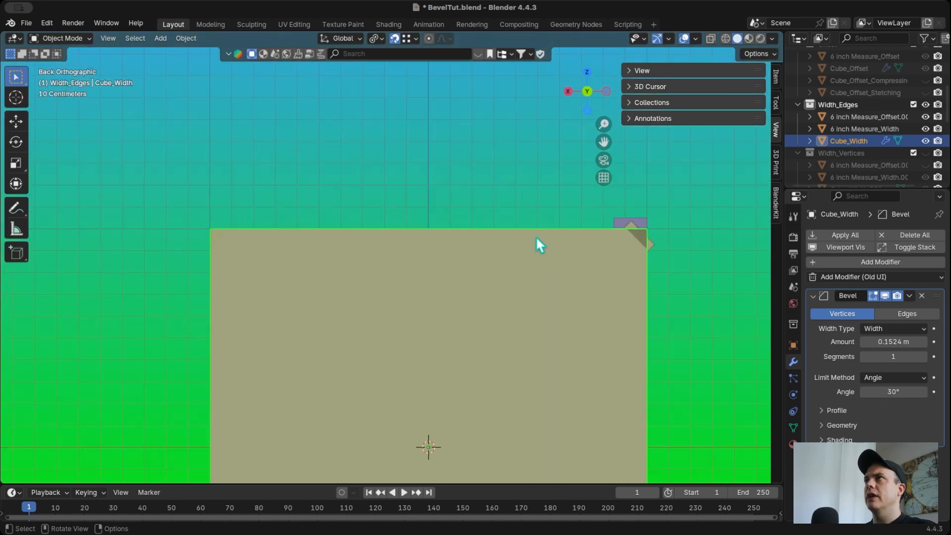
middle_click_drag(538, 244, 436, 236, "shift")
scroll(539, 245, "down", 1)
scroll(539, 244, "up", 1)
left_click(712, 40)
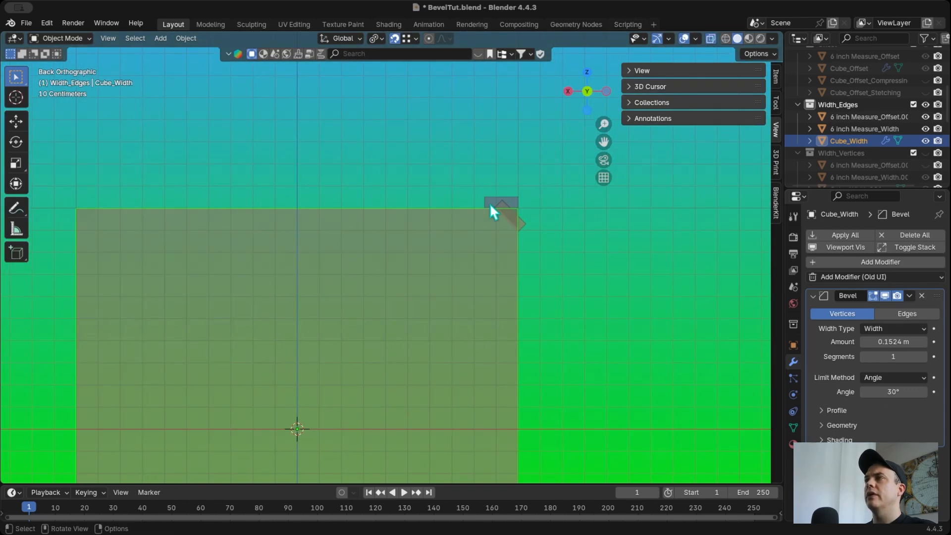
Hide the Width_Edges and Width_Vertices collections and show the Depth collection in their place
scroll(489, 203, "up", 8)
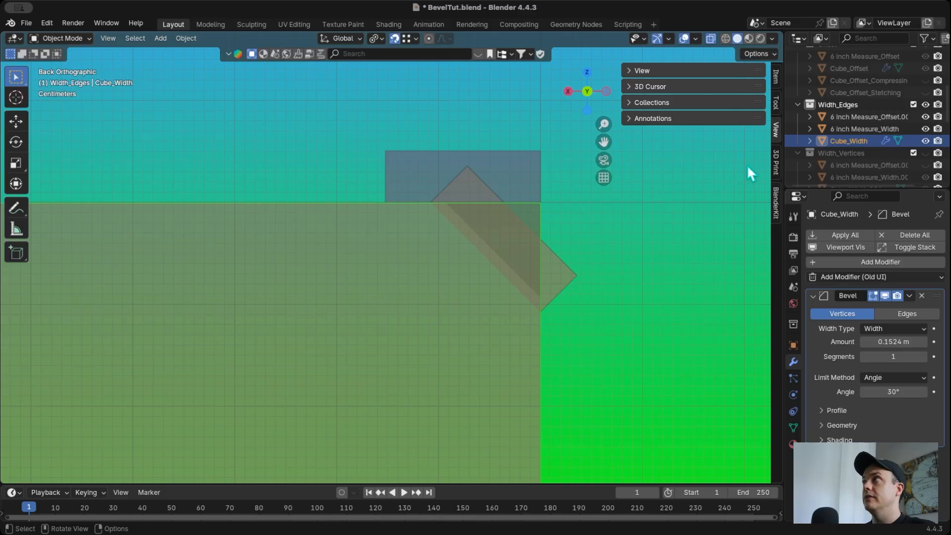
scroll(887, 115, "down", 2)
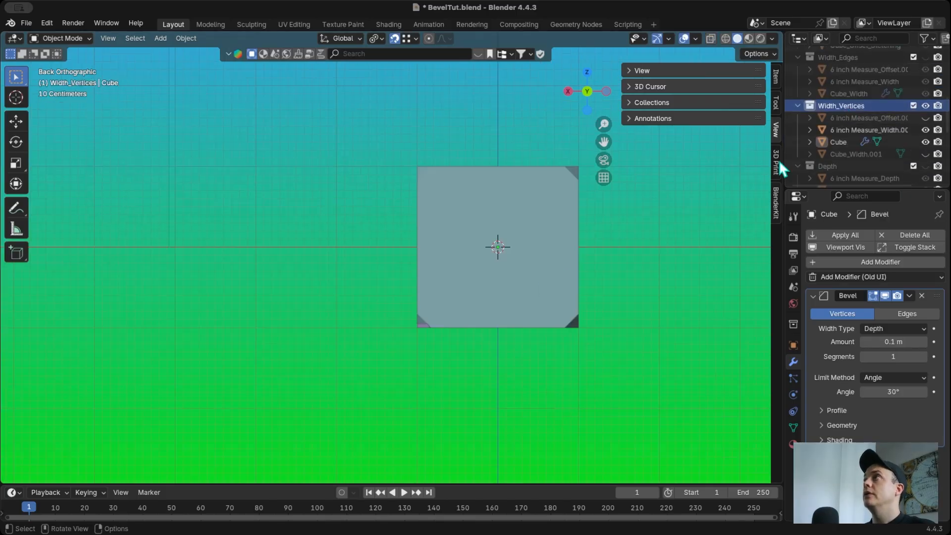
scroll(851, 130, "down", 3)
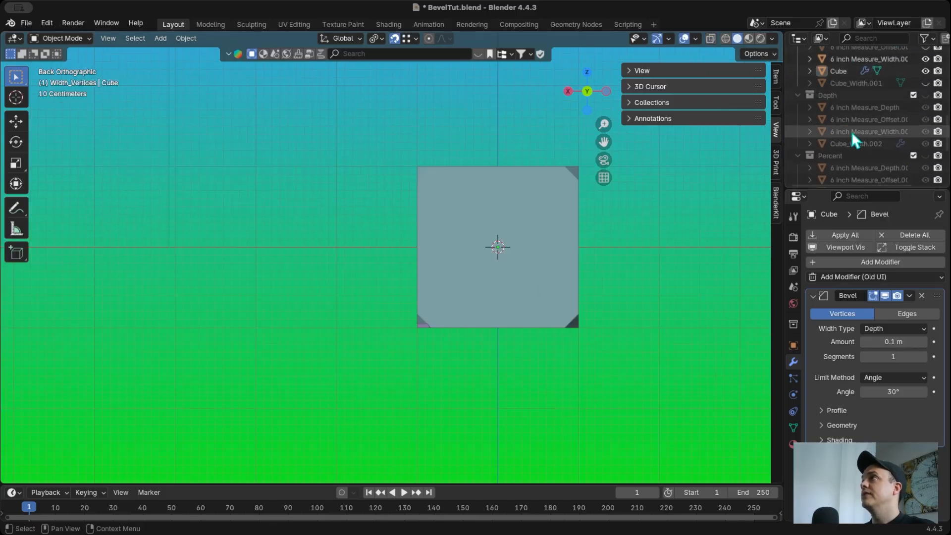
left_click(925, 94)
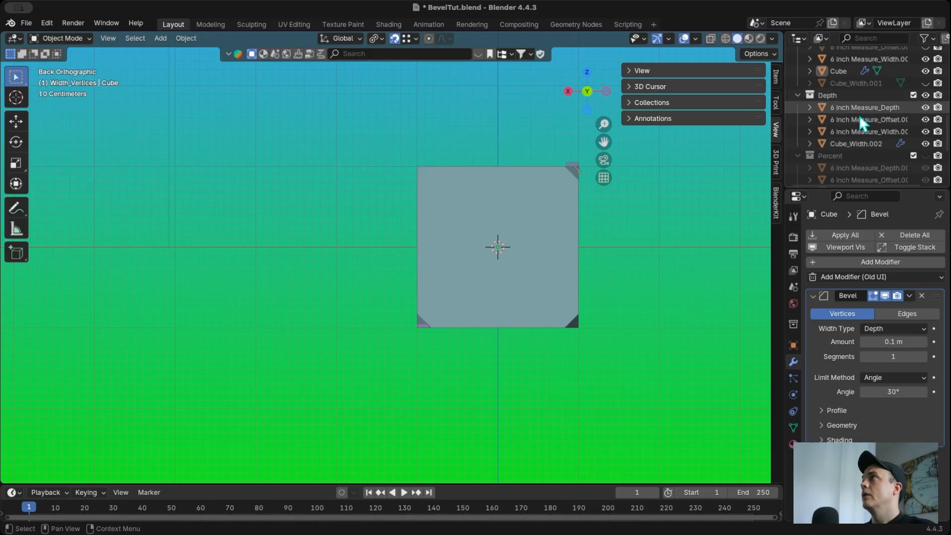
scroll(857, 113, "up", 3)
left_click(925, 107)
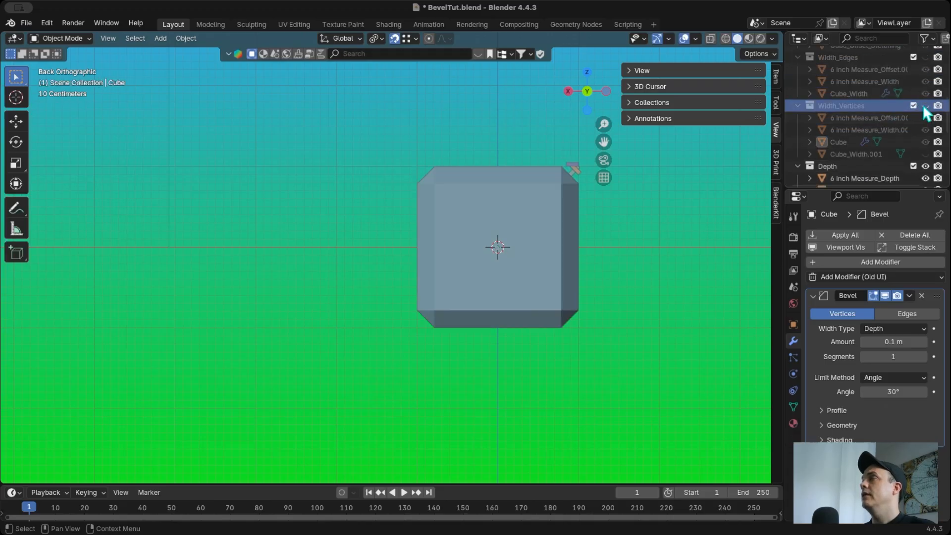
Switch Cube_Width.002's bevel to Vertices and turn on X-ray display to compare the cut corner with the measuring blocks
scroll(527, 229, "up", 3)
scroll(527, 228, "up", 4)
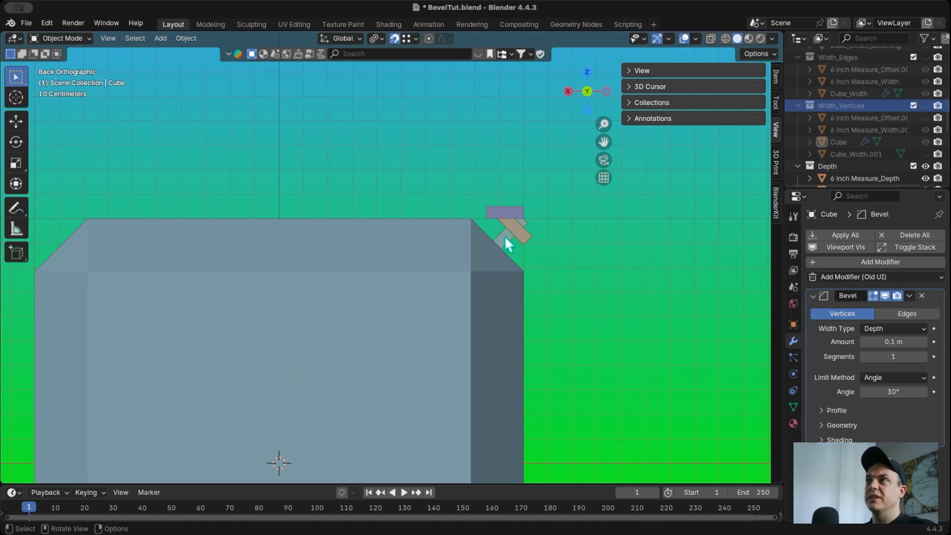
scroll(504, 236, "down", 5)
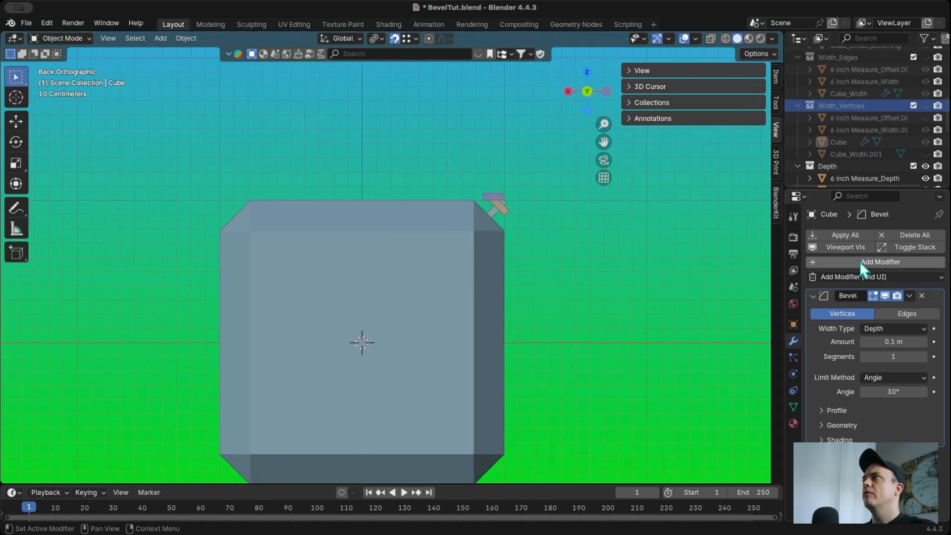
scroll(848, 134, "down", 4)
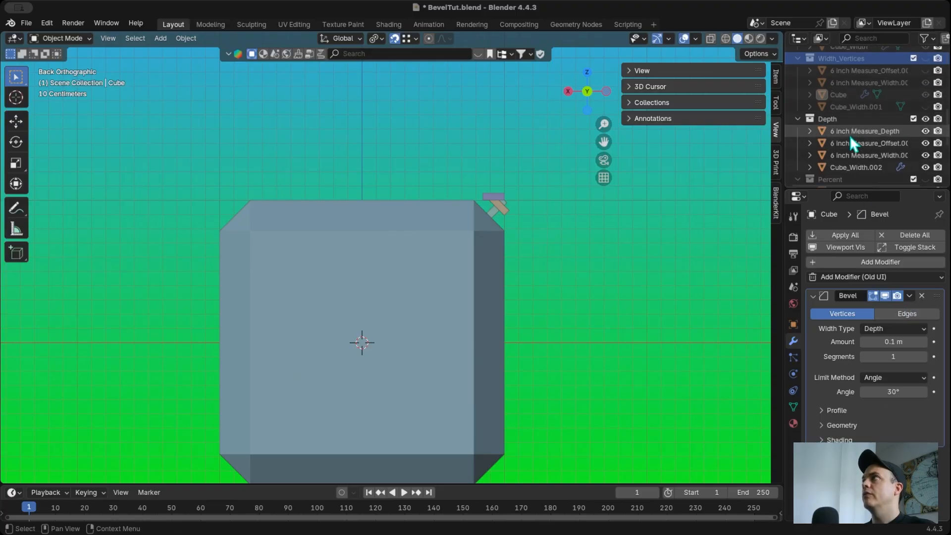
left_click(855, 167)
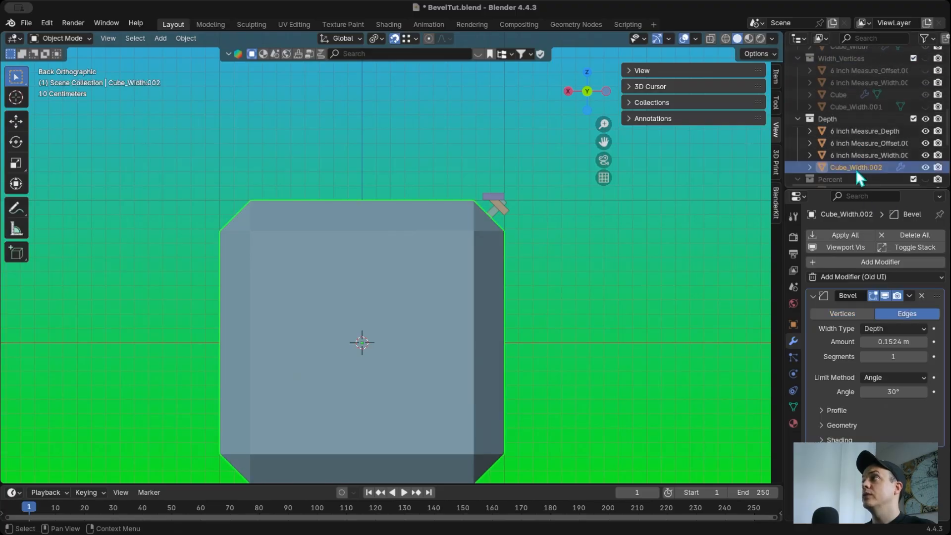
left_click(843, 311)
left_click(712, 38)
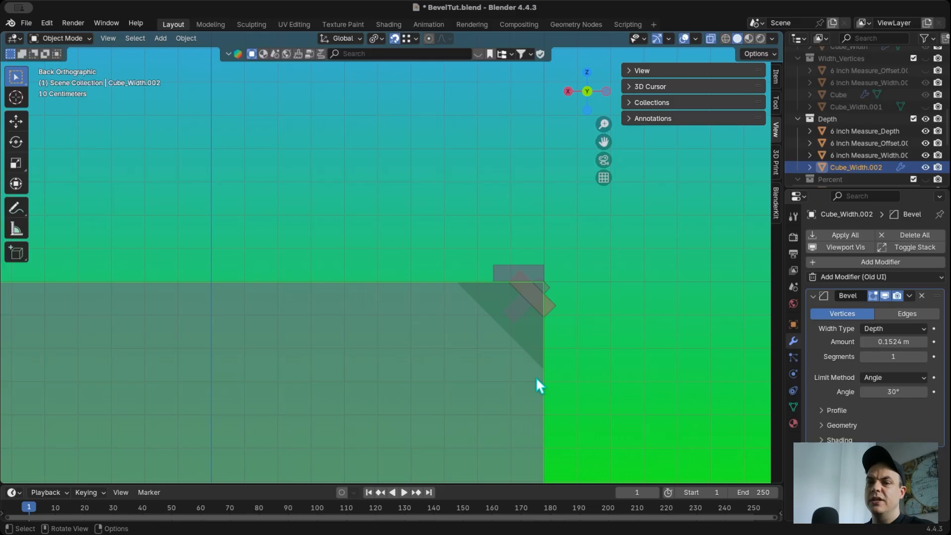
scroll(537, 375, "down", 1)
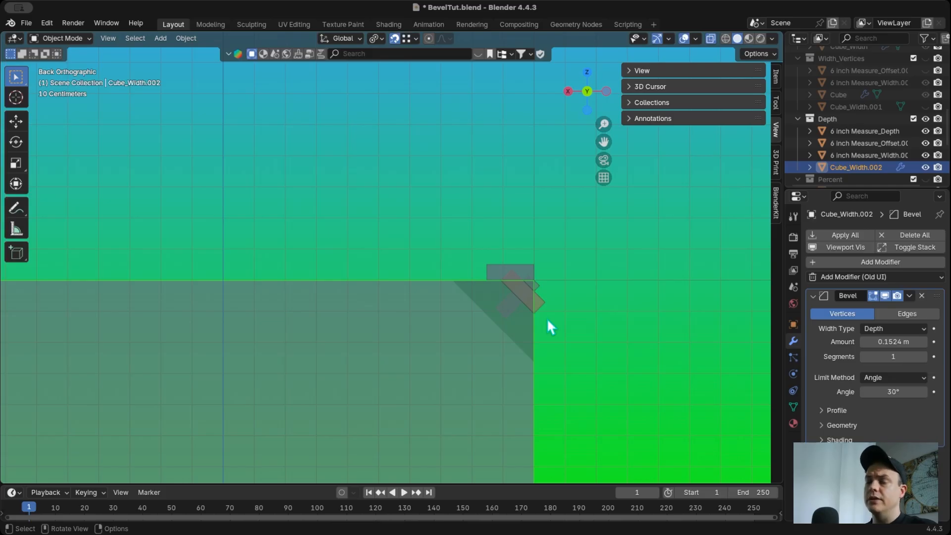
Show the Percent collection in place of Depth, and raise Cube_Percent's vertex bevel Width Percent to 22.06%
scroll(867, 151, "down", 5)
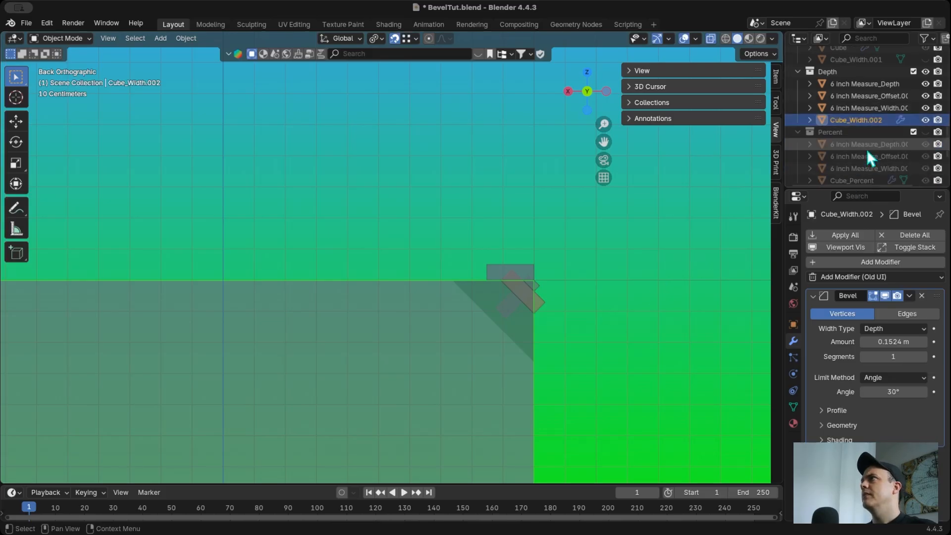
left_click(926, 109)
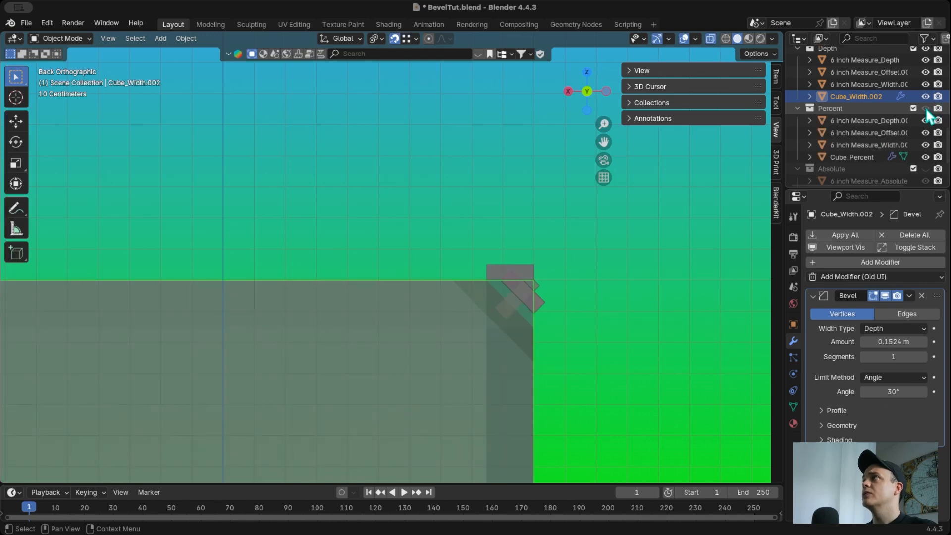
scroll(927, 112, "up", 2)
left_click(925, 71)
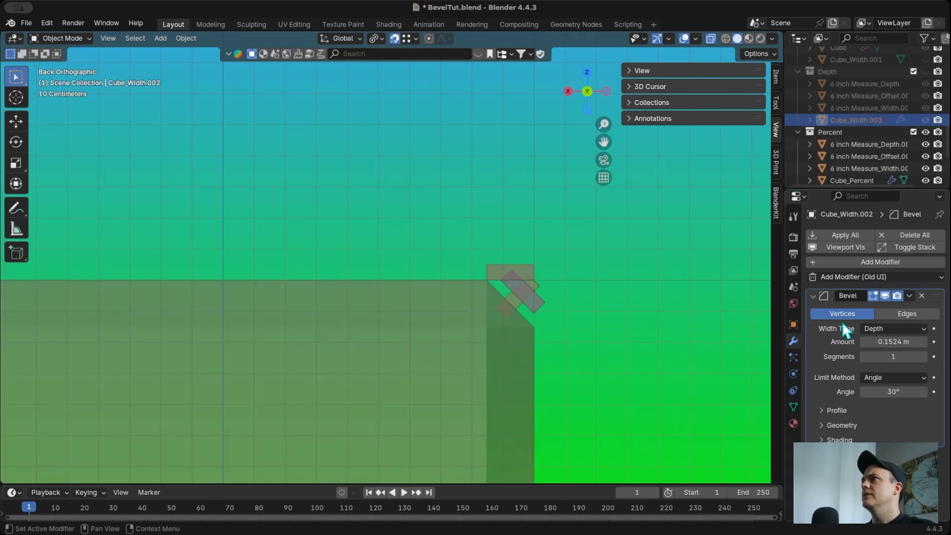
left_click(393, 377)
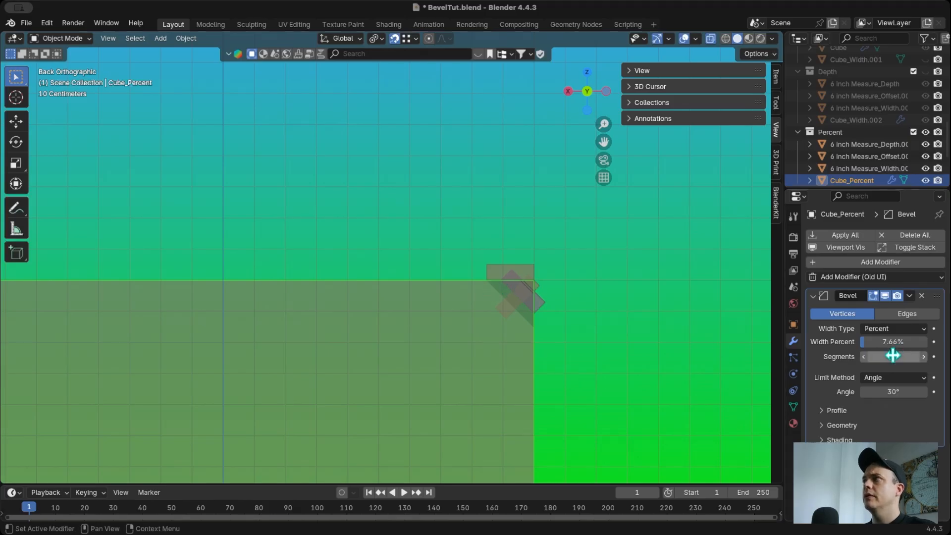
left_click_drag(893, 341, 899, 342)
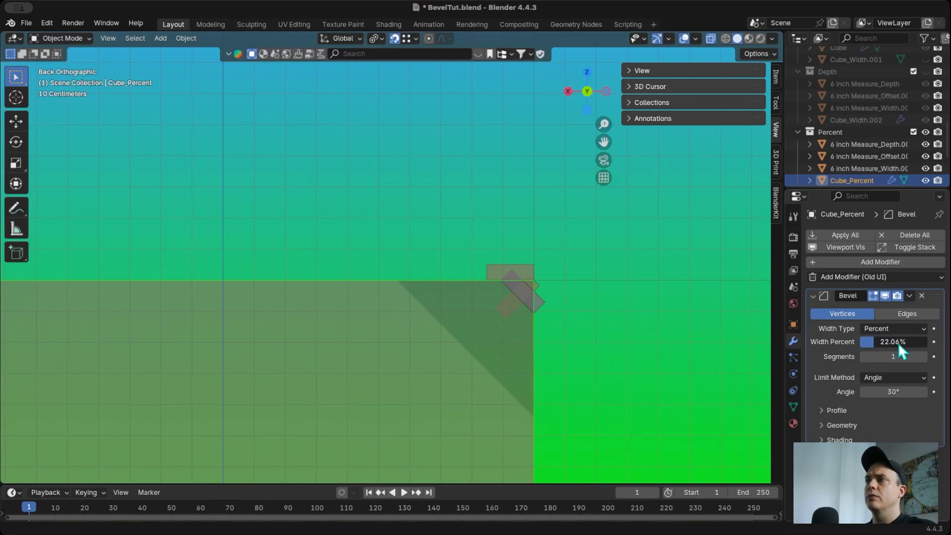
Show the Absolute collection and hide the Percent collection
scroll(882, 112, "down", 4)
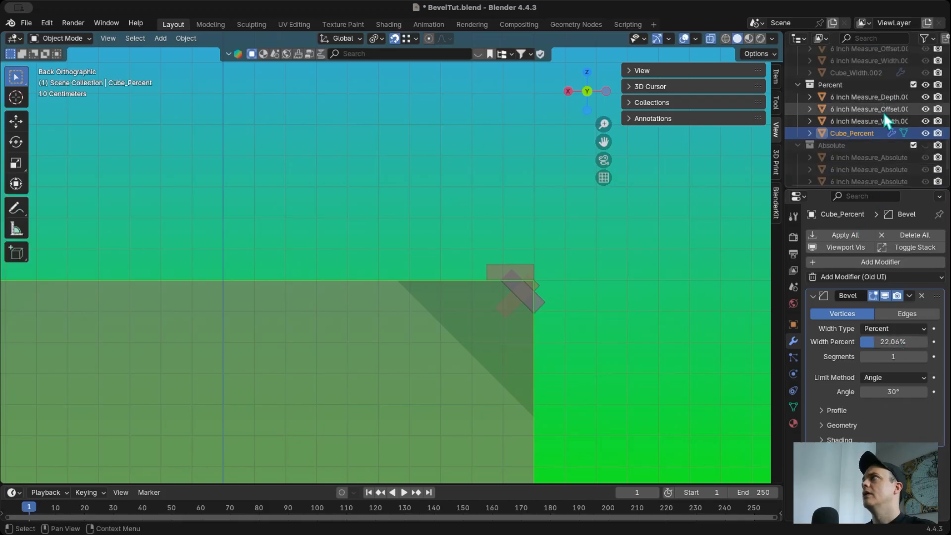
left_click(874, 146)
left_click(925, 146)
left_click(925, 85)
scroll(502, 275, "down", 14)
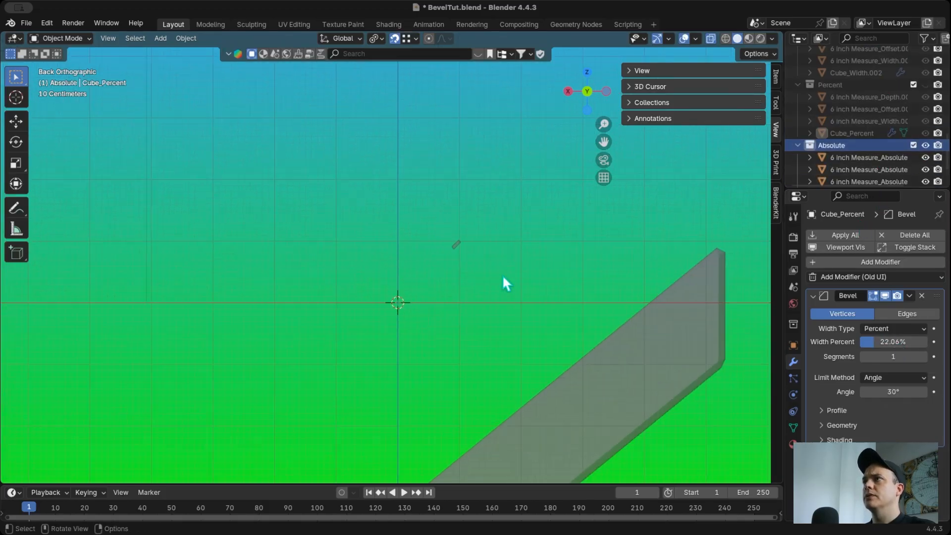
Select Cube_Absolute2.0, switch its bevel to Vertices, and inspect its lowest corner beside the measuring blocks
scroll(445, 320, "up", 1)
left_click(448, 336)
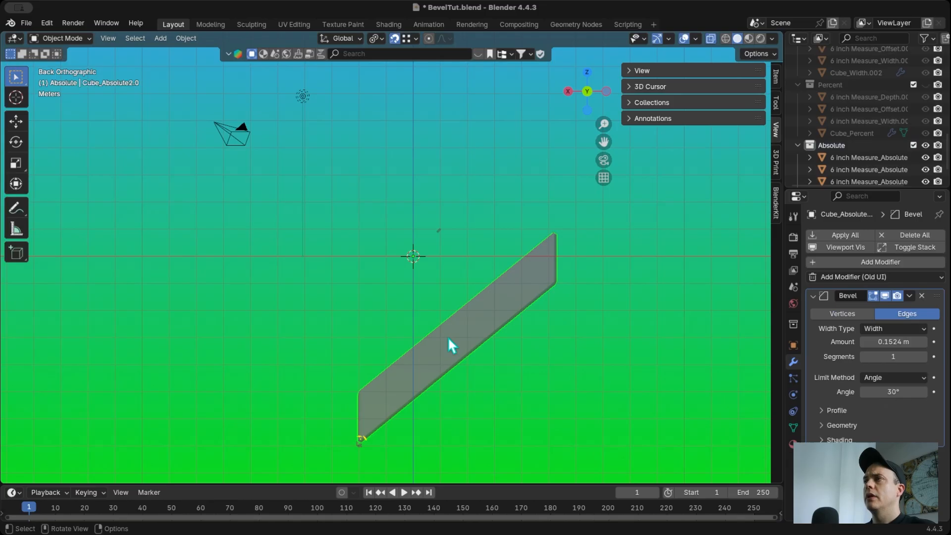
scroll(390, 351, "up", 3)
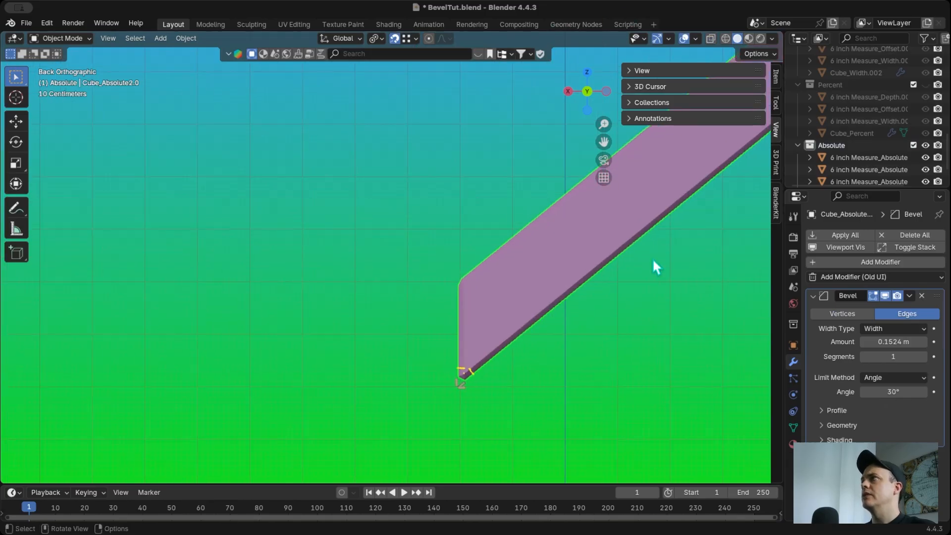
left_click(833, 311)
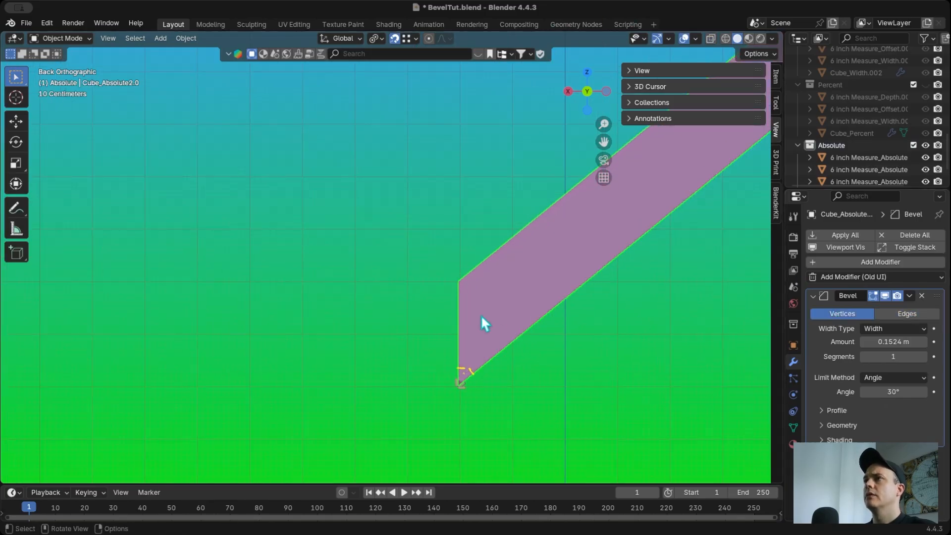
scroll(483, 321, "up", 5)
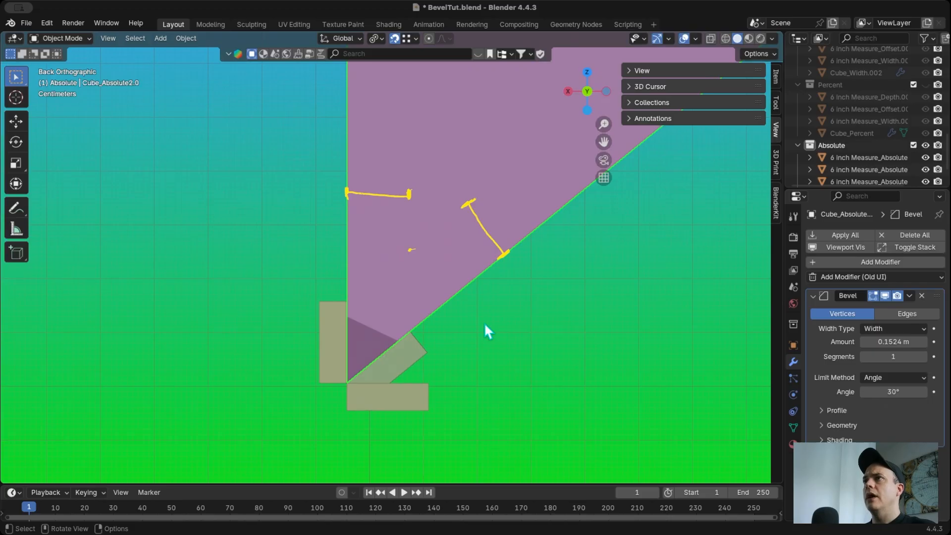
scroll(485, 325, "up", 1)
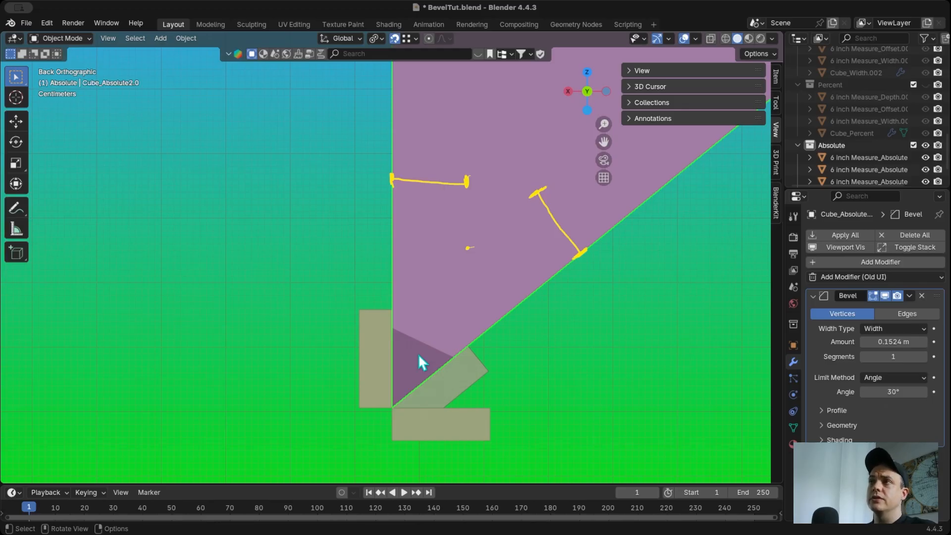
View Cube_Absolute2.0 in perspective and hide the Absolute annotation layer
scroll(418, 353, "down", 3)
middle_click_drag(418, 347, 349, 241)
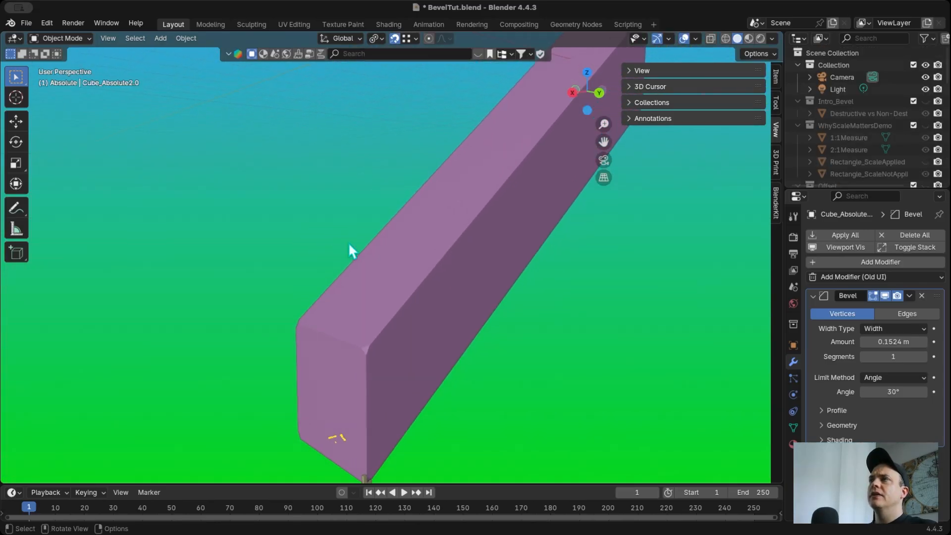
scroll(349, 242, "down", 3, "shift")
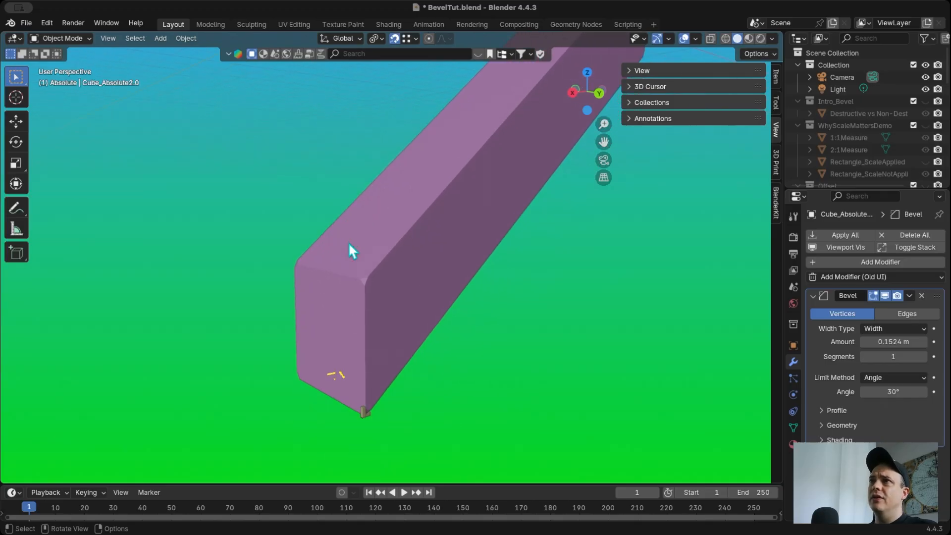
scroll(349, 242, "right", 1)
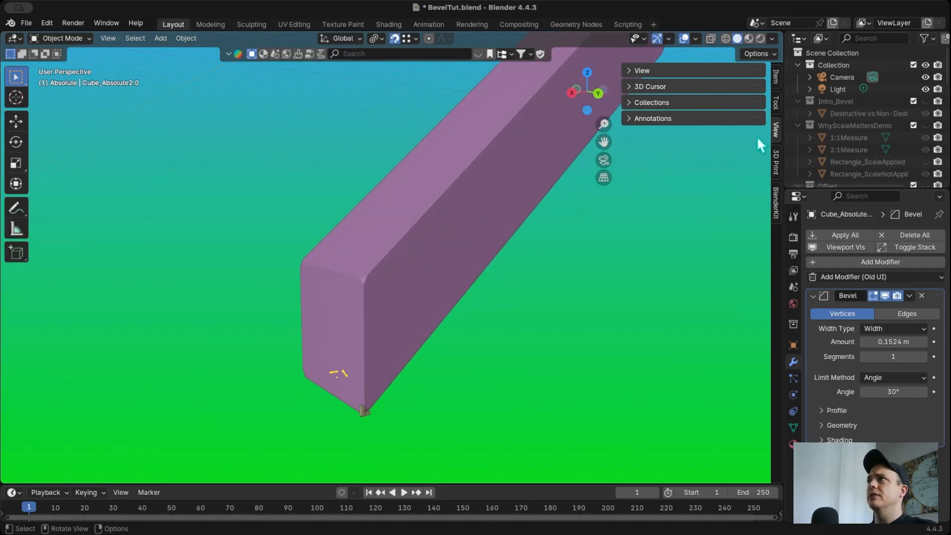
left_click(665, 119)
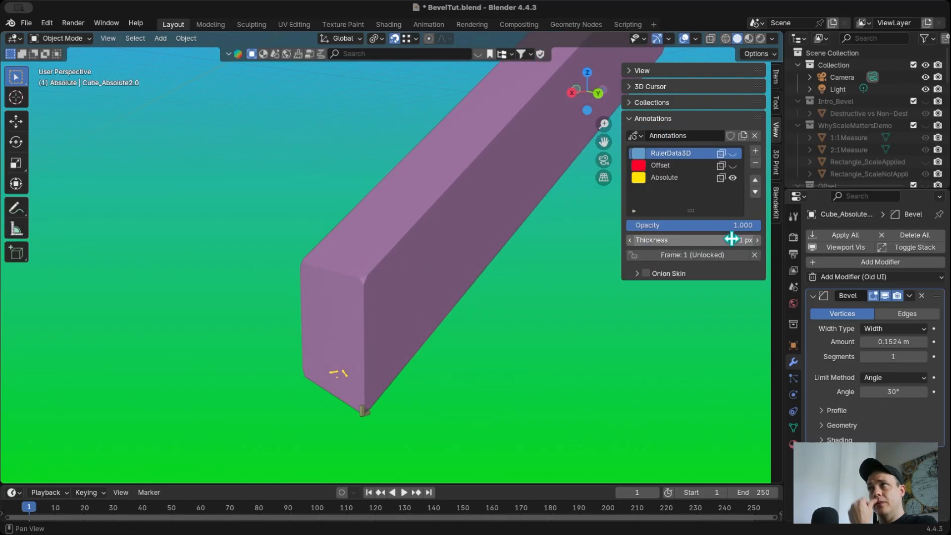
left_click(732, 178)
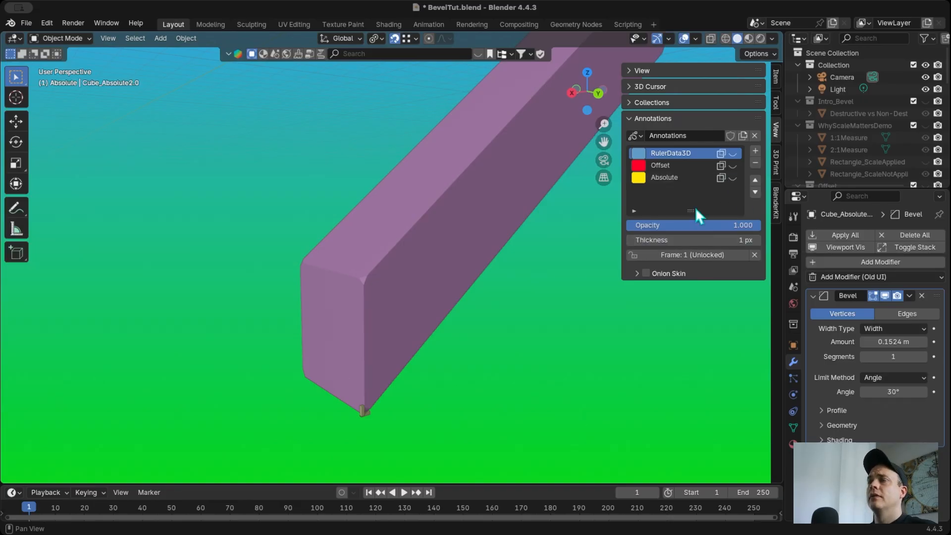
Switch Cube_Absolute2.0's bevel back to Edges and inspect the bevelled end from several angles
scroll(493, 275, "right", 5)
scroll(395, 283, "right", 10)
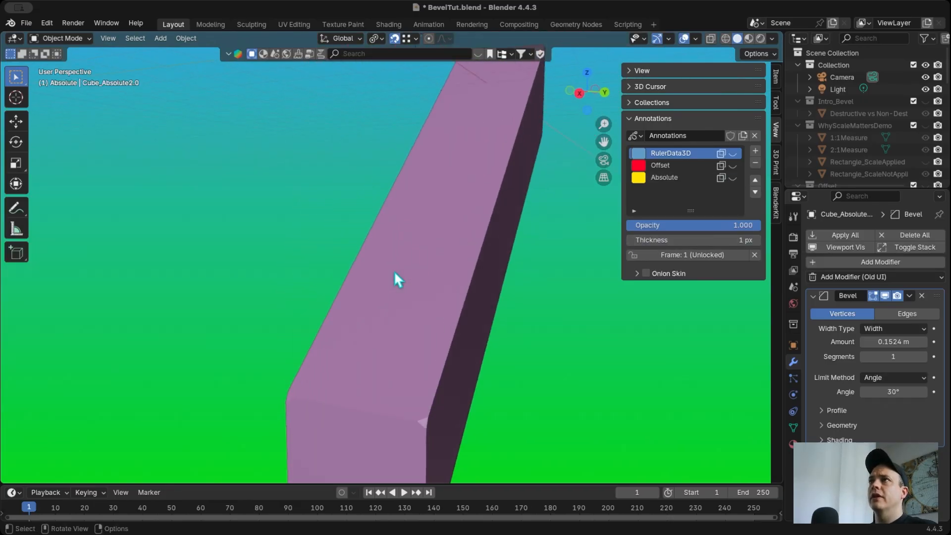
left_click(917, 313)
scroll(525, 313, "right", 5)
scroll(526, 315, "right", 2)
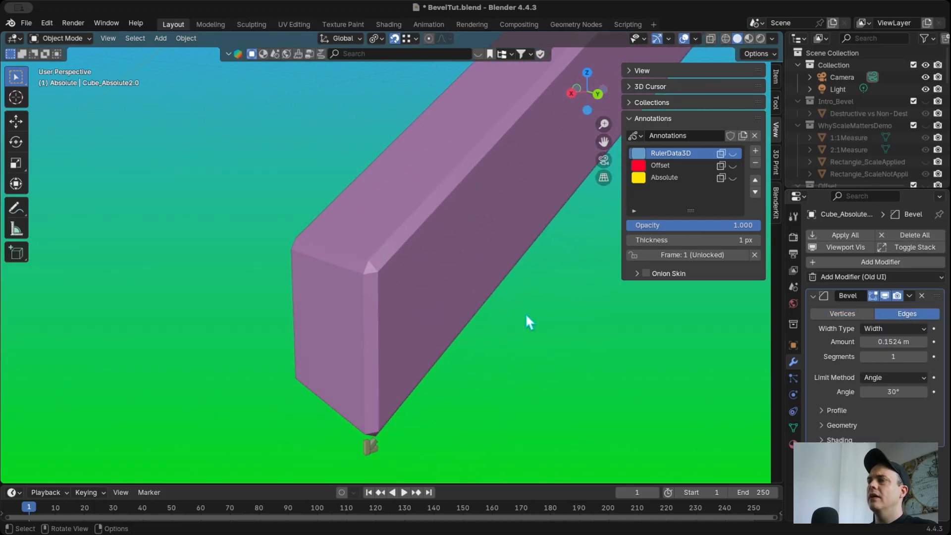
Review the Absolute width type's description without changing the type, and examine Cube_Absolute2.0's bevelled edges in perspective
left_click(882, 328)
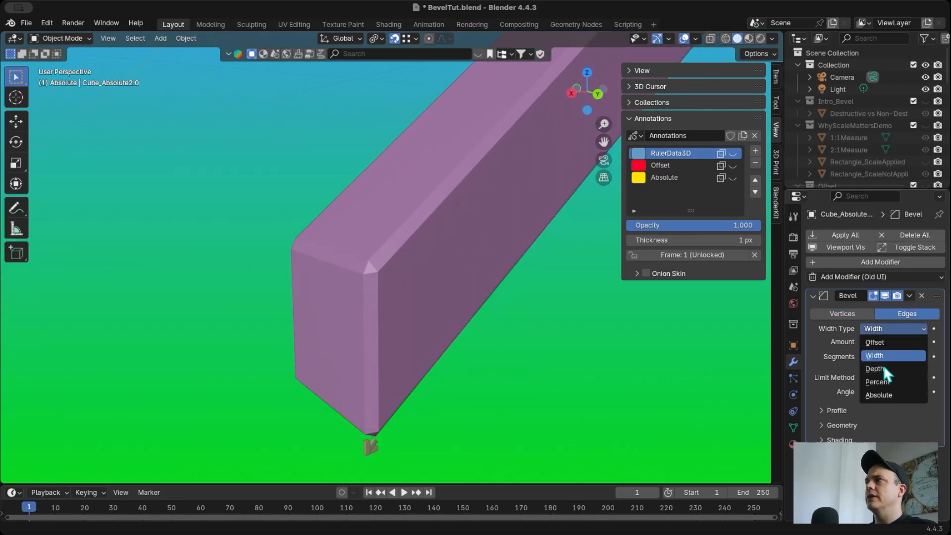
left_click(493, 249)
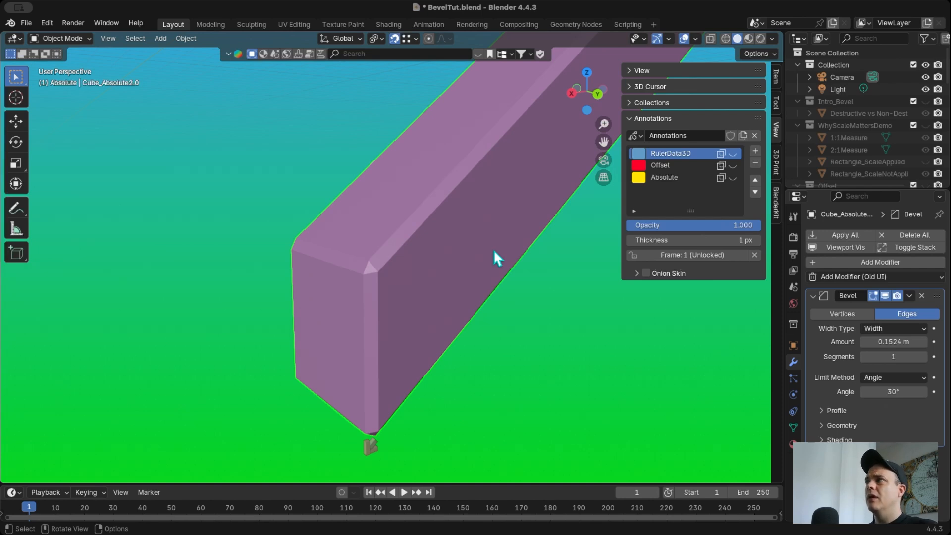
left_click(890, 329)
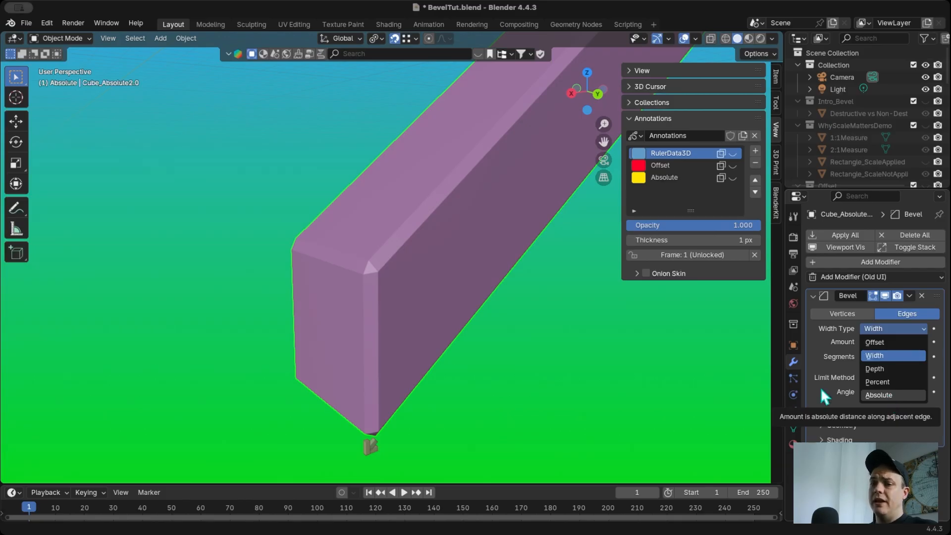
middle_click_drag(626, 343, 448, 283)
scroll(445, 274, "right", 10)
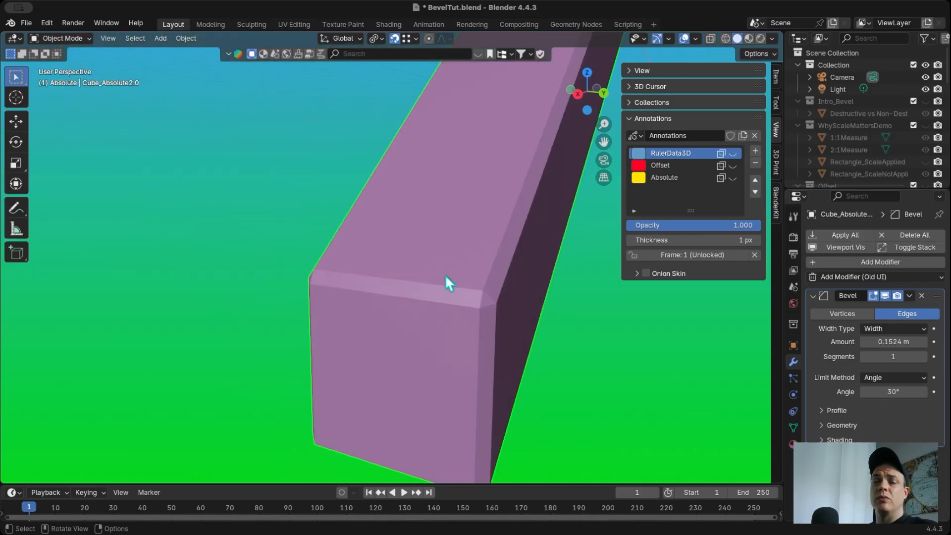
scroll(445, 275, "right", 3)
scroll(444, 274, "right", 5)
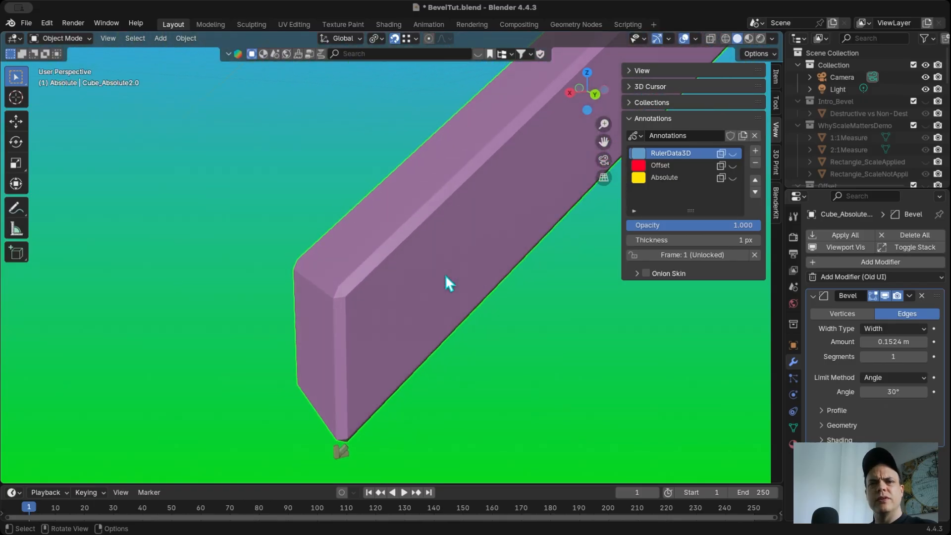